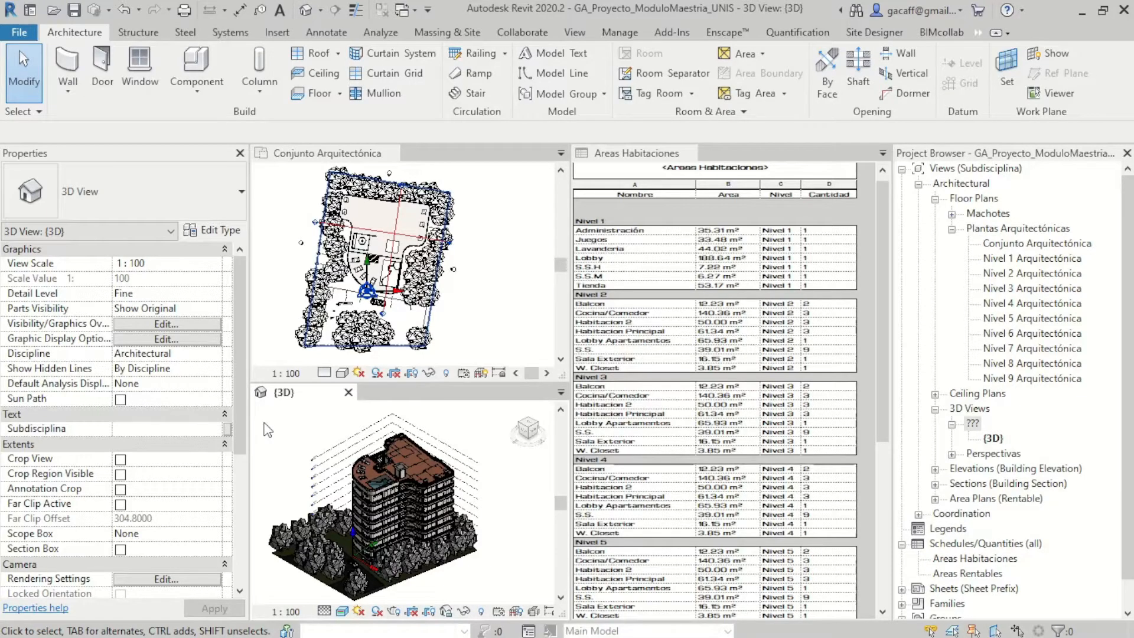
{"action": "mouse_move", "coordinate": [283, 437]}
{"action": "middle_mouse_down", "text": "shift"}
{"action": "mouse_move", "coordinate": [306, 458]}
{"action": "mouse_move", "coordinate": [287, 442]}
{"action": "middle_mouse_up", "text": "shift"}
{"action": "scroll", "coordinate": [354, 469], "scroll_direction": "up", "scroll_amount": 1}
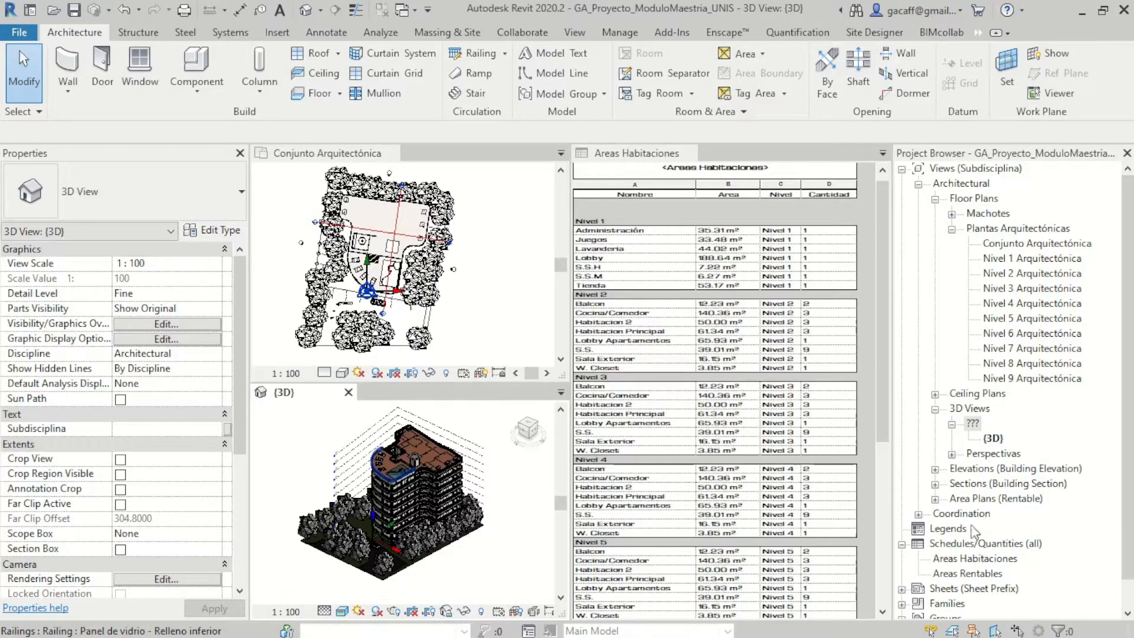
Step: Start a new schedule/quantities table and choose Windows as its category
{"action": "left_click", "coordinate": [974, 544]}
{"action": "right_click", "coordinate": [987, 548]}
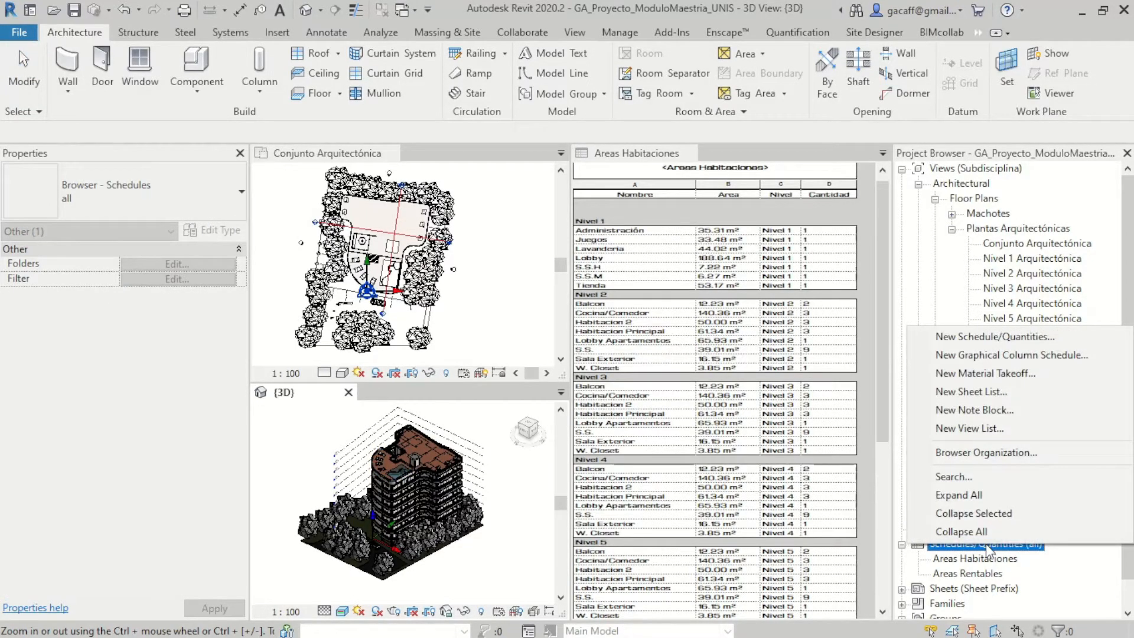
{"action": "left_click", "coordinate": [988, 338]}
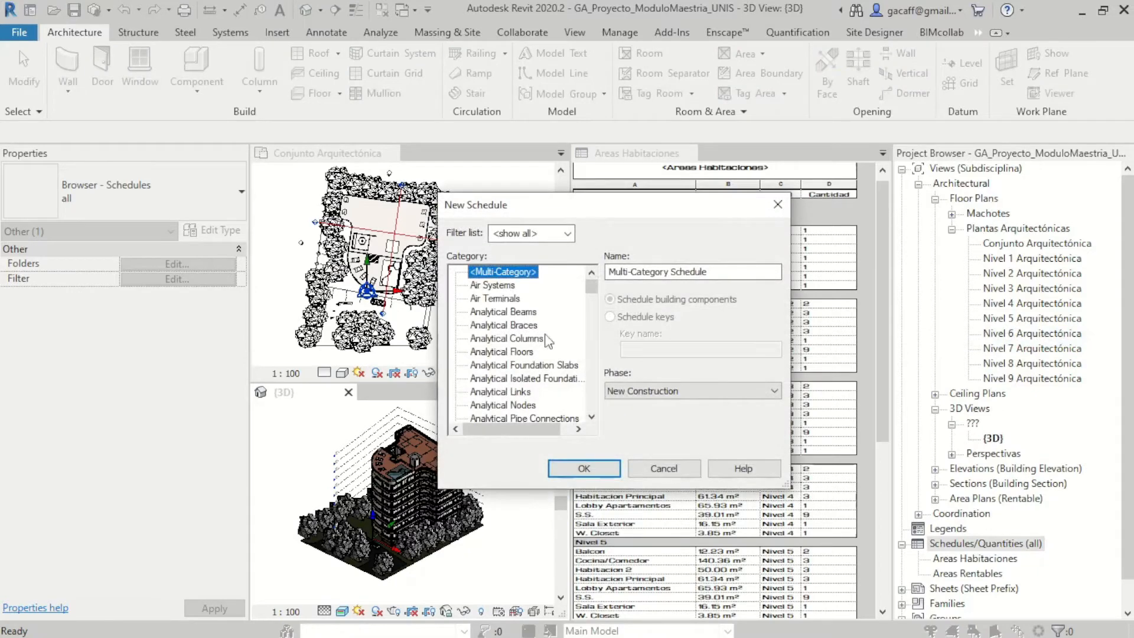
{"action": "mouse_move", "coordinate": [599, 217]}
{"action": "left_mouse_down"}
{"action": "mouse_move", "coordinate": [454, 238]}
{"action": "mouse_move", "coordinate": [490, 170]}
{"action": "mouse_move", "coordinate": [534, 142]}
{"action": "mouse_move", "coordinate": [596, 206]}
{"action": "left_mouse_up"}
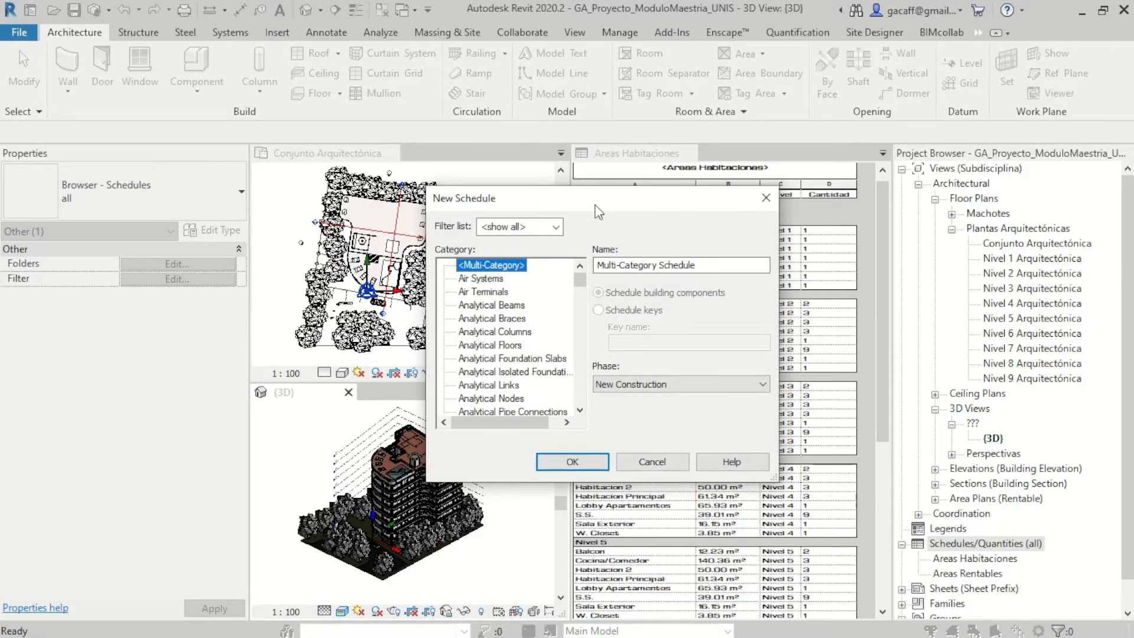
{"action": "left_click_drag", "start_coordinate": [579, 282], "coordinate": [587, 394]}
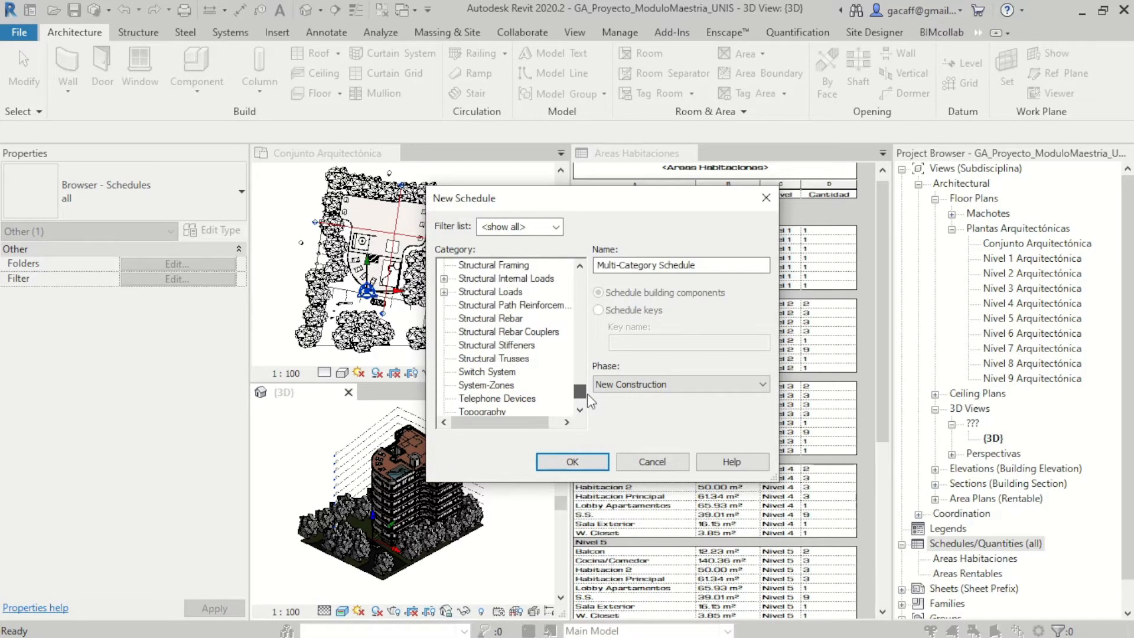
{"action": "mouse_move", "coordinate": [587, 394]}
{"action": "left_mouse_down"}
{"action": "mouse_move", "coordinate": [582, 357]}
{"action": "mouse_move", "coordinate": [585, 411]}
{"action": "left_mouse_up"}
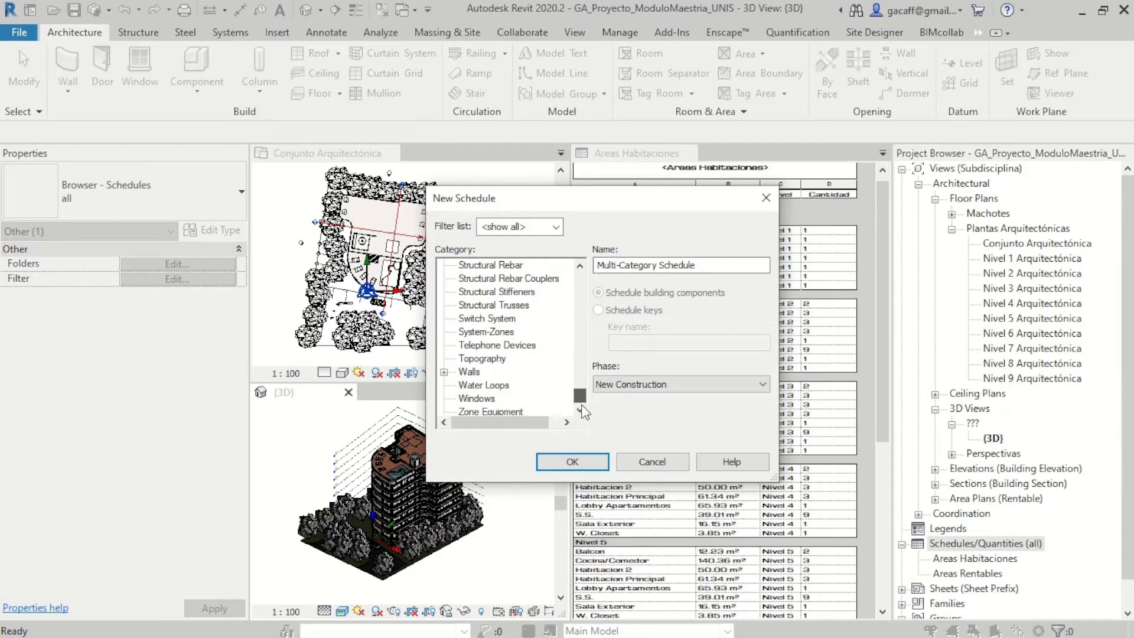
{"action": "left_click", "coordinate": [481, 400]}
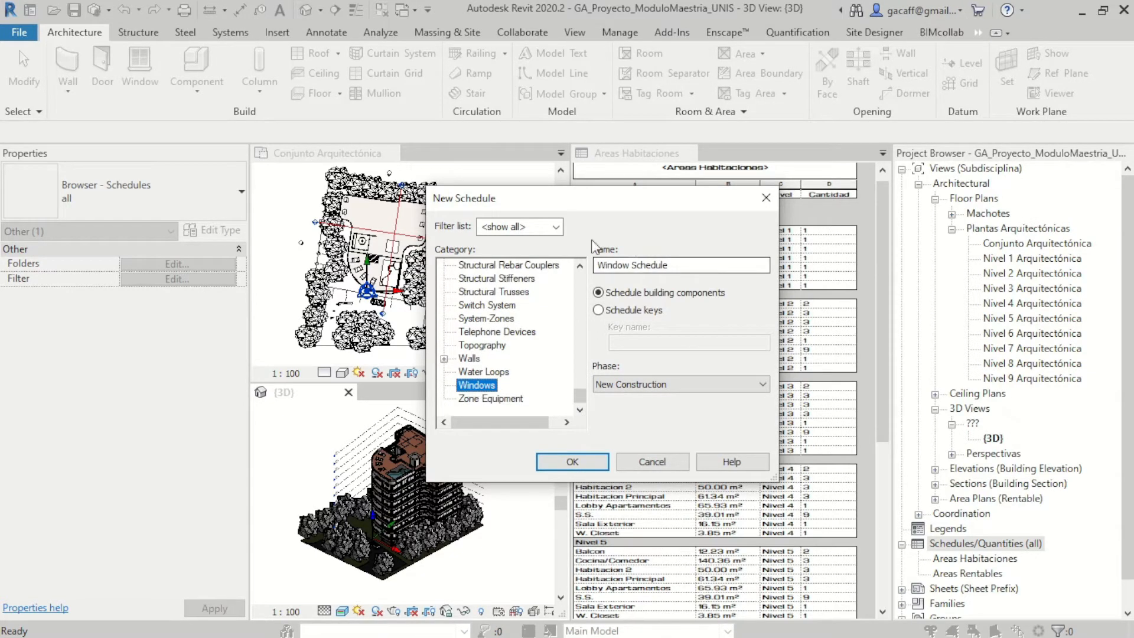
Step: Name the window schedule "Cantidad Ventanas", keep the New Construction phase, and create it
{"action": "left_click_drag", "start_coordinate": [673, 266], "coordinate": [585, 268]}
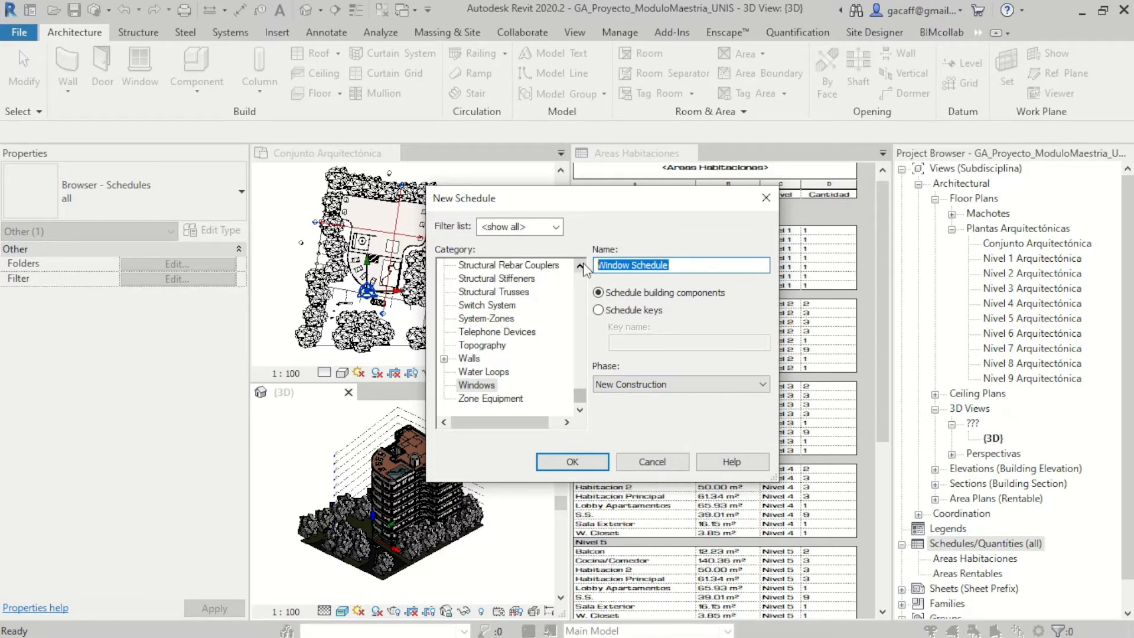
{"action": "type", "text": "Cantid"}
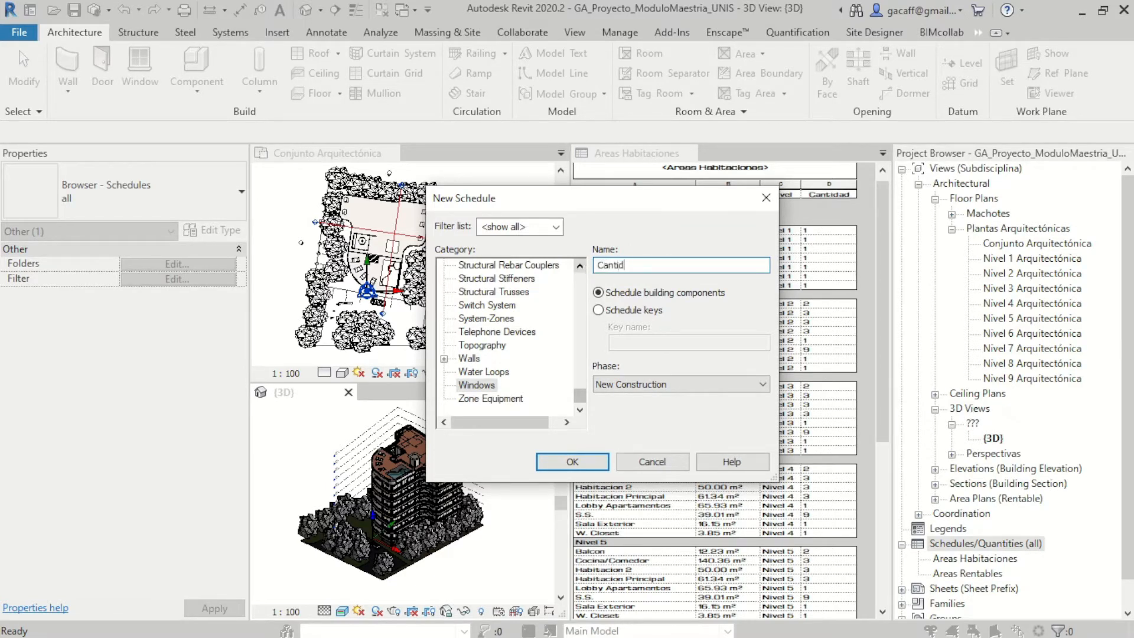
{"action": "type", "text": "ad Ventanas"}
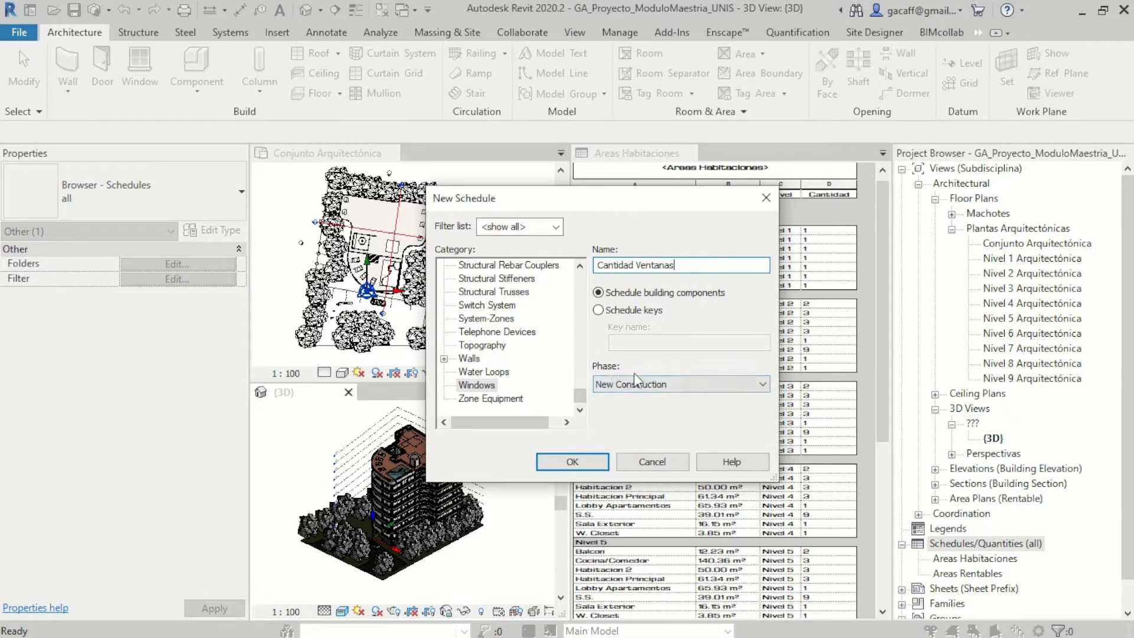
{"action": "left_click", "coordinate": [663, 385]}
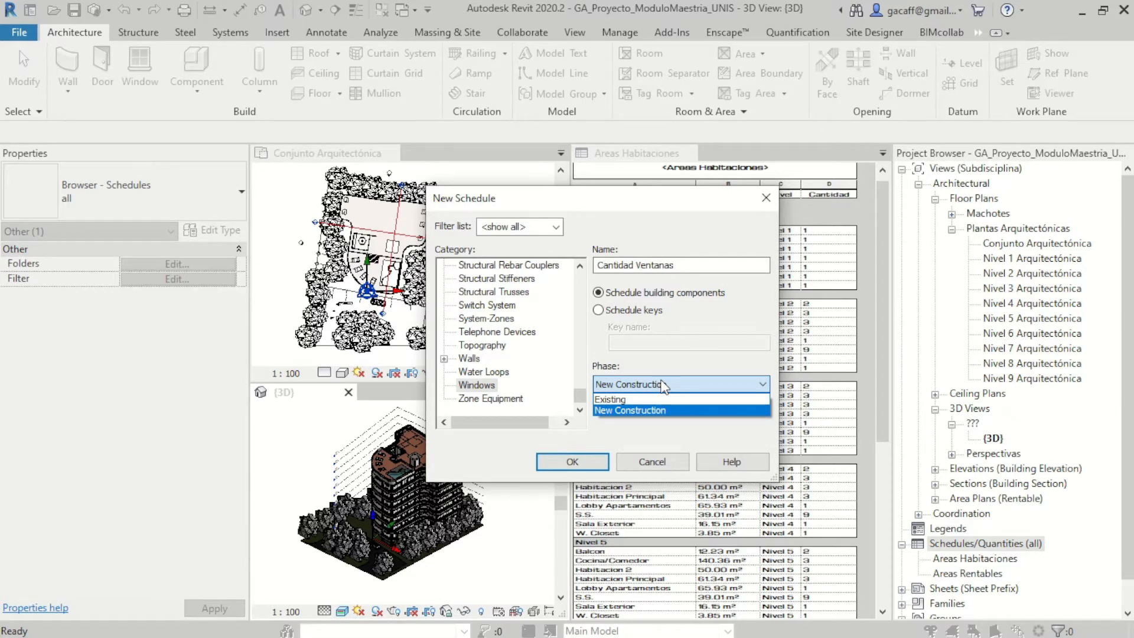
{"action": "left_click", "coordinate": [636, 411]}
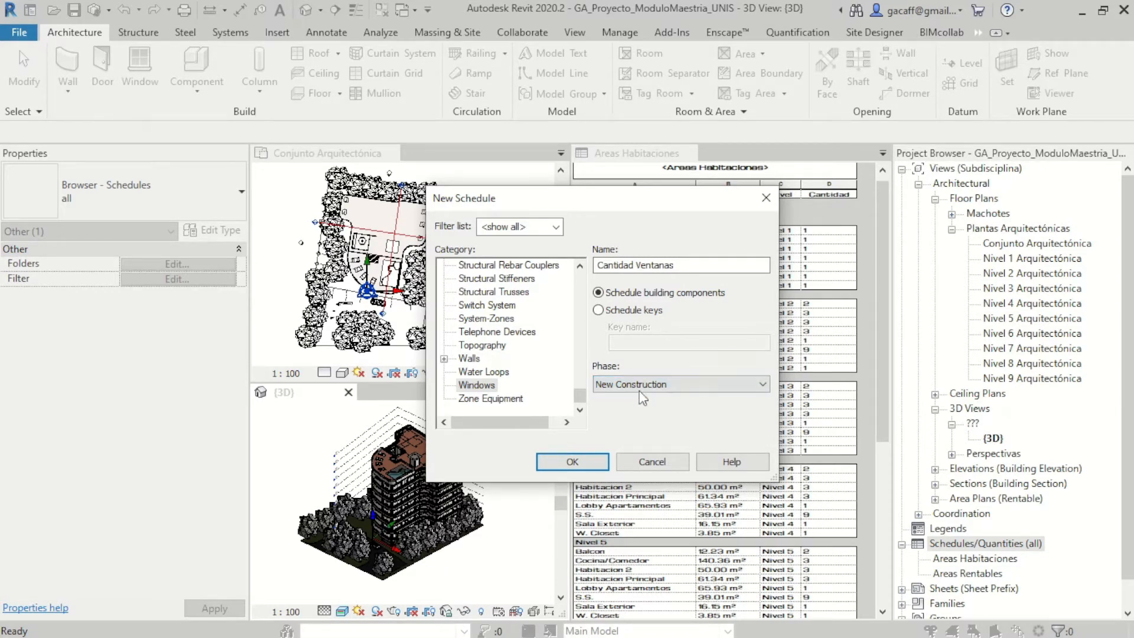
{"action": "left_click", "coordinate": [571, 463]}
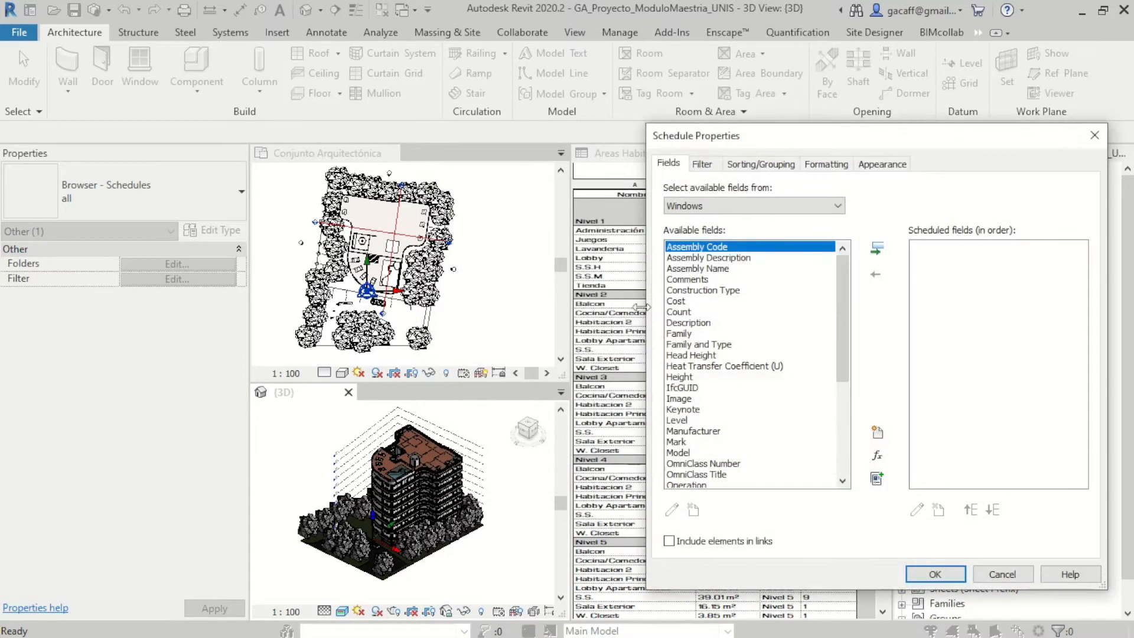
Step: Examine the schedule's filter, sorting/grouping, formatting and appearance settings and the list of available window fields
{"action": "left_click_drag", "start_coordinate": [943, 152], "coordinate": [624, 141]}
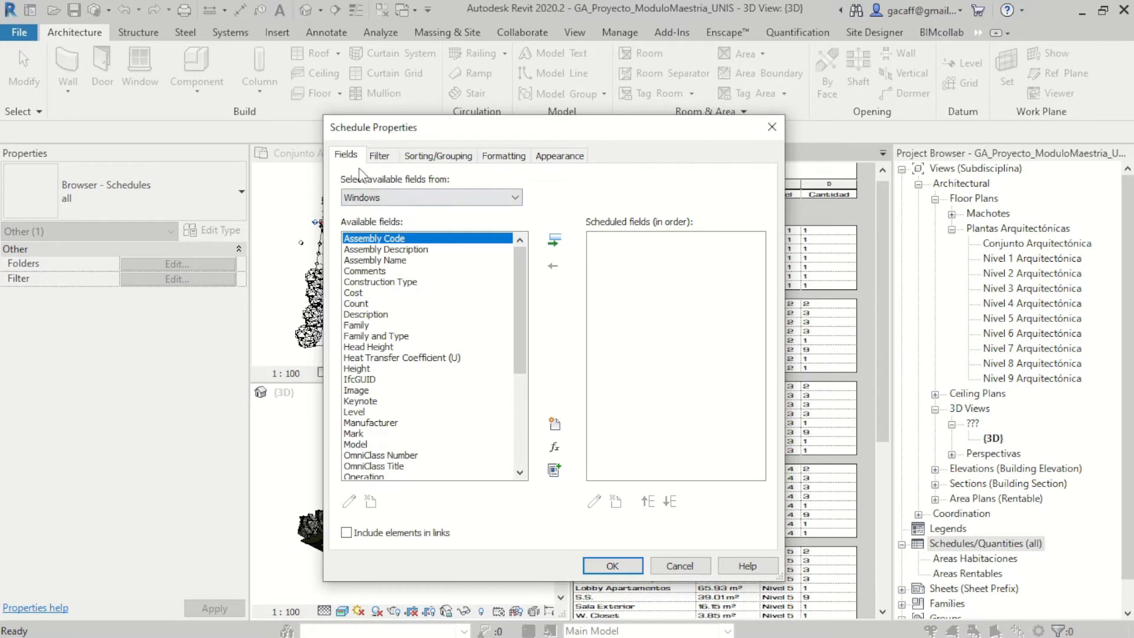
{"action": "left_click", "coordinate": [380, 155]}
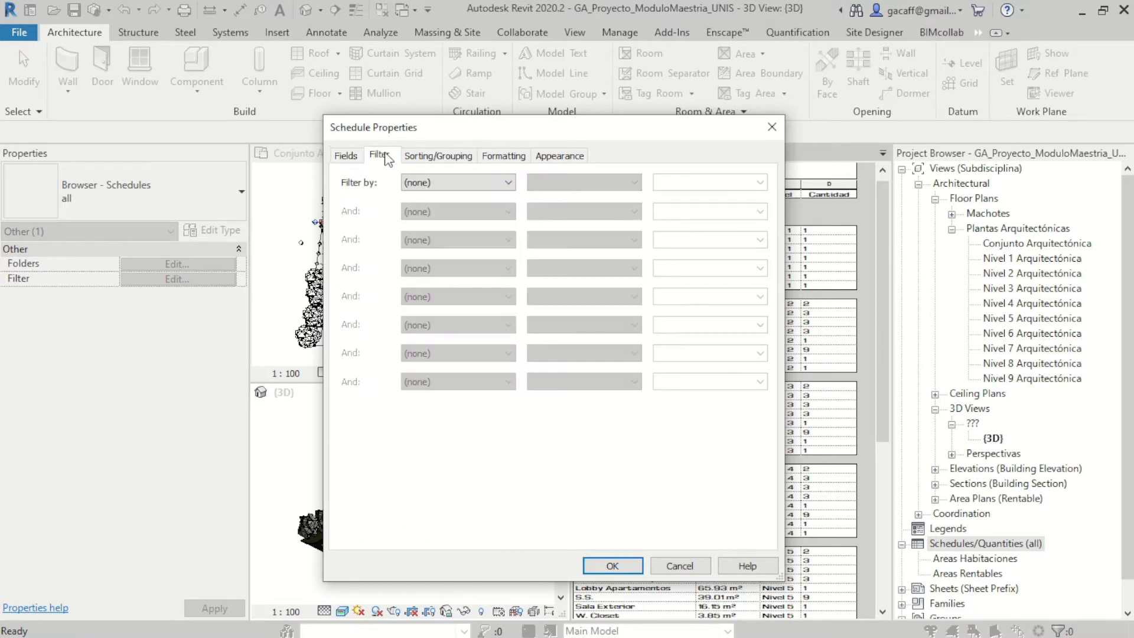
{"action": "left_click", "coordinate": [429, 159]}
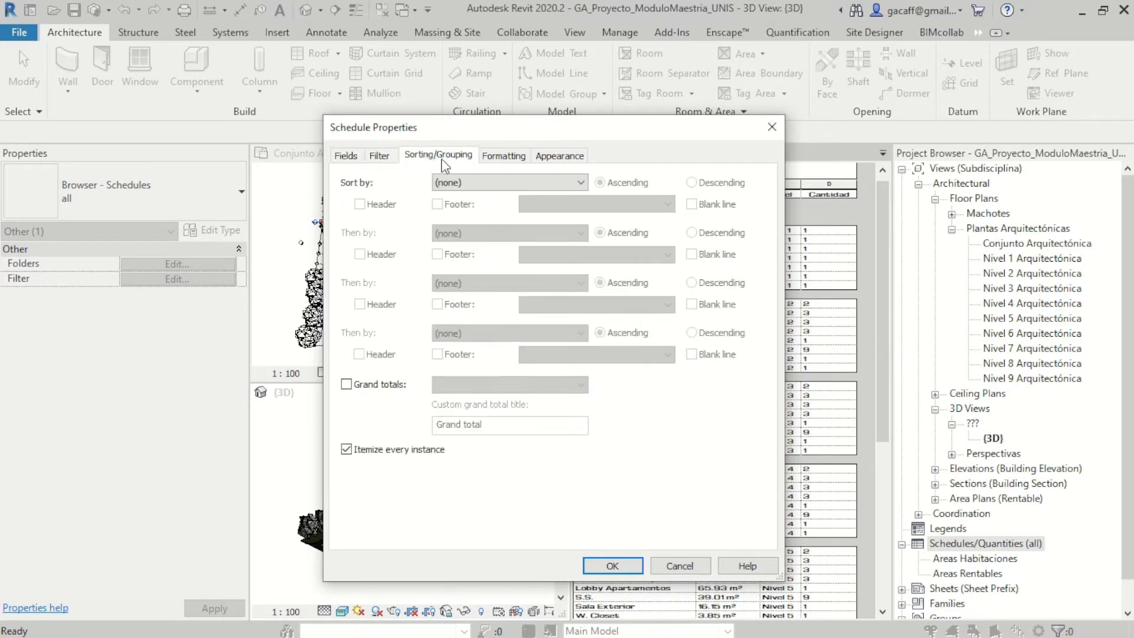
{"action": "left_click", "coordinate": [494, 157]}
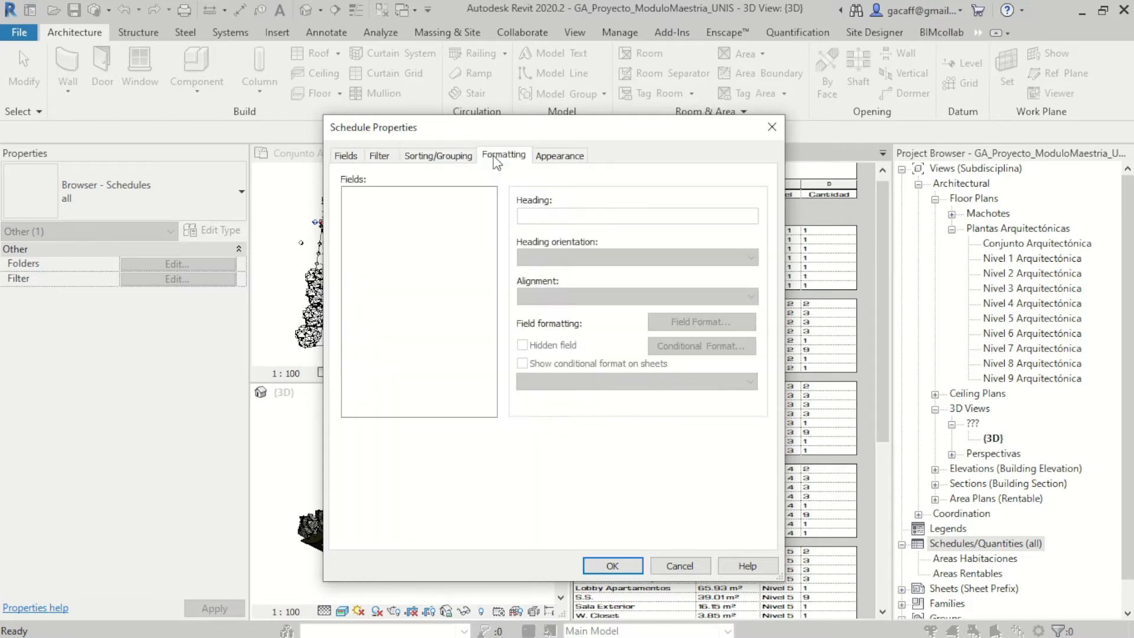
{"action": "left_click", "coordinate": [568, 158]}
{"action": "left_click", "coordinate": [346, 156]}
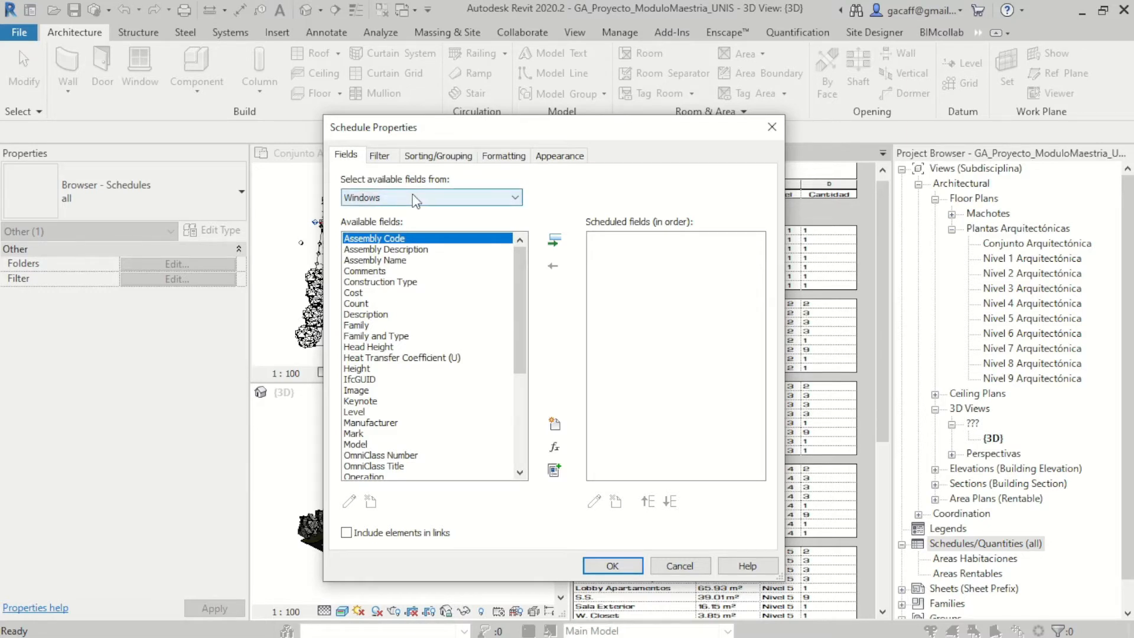
{"action": "left_click_drag", "start_coordinate": [519, 261], "coordinate": [519, 297]}
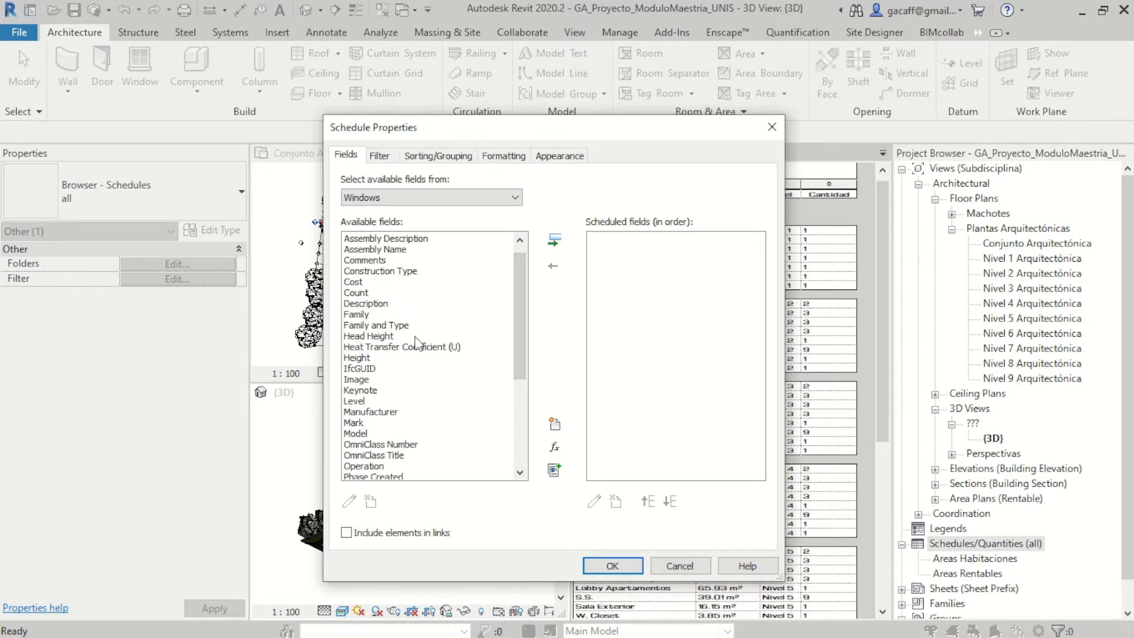
{"action": "left_click_drag", "start_coordinate": [517, 289], "coordinate": [405, 197]}
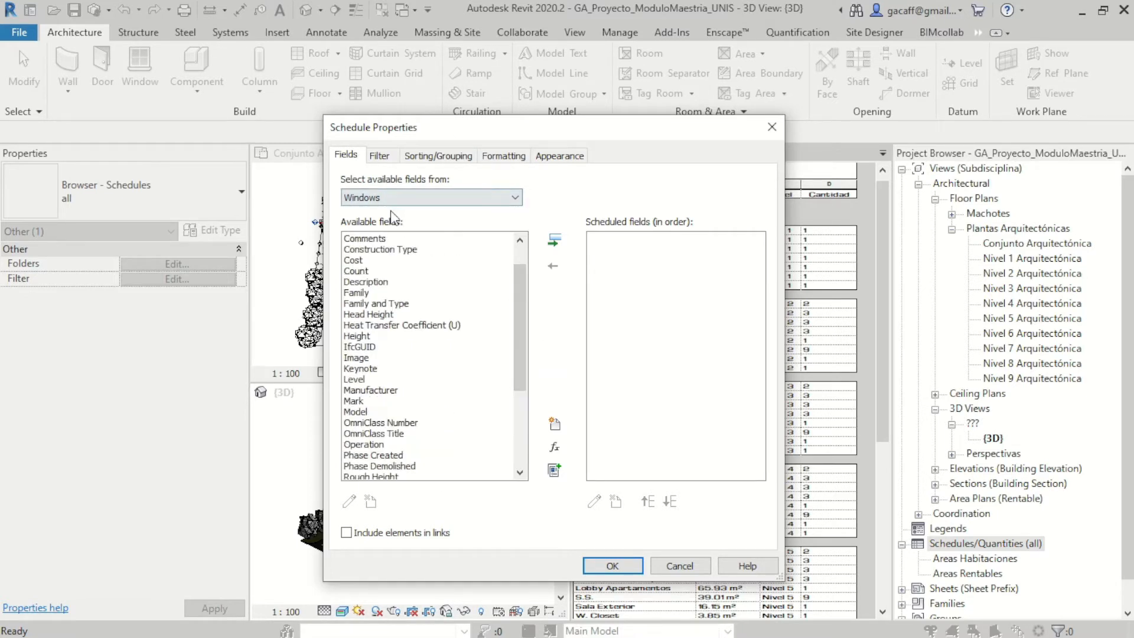
{"action": "left_click_drag", "start_coordinate": [519, 278], "coordinate": [405, 284]}
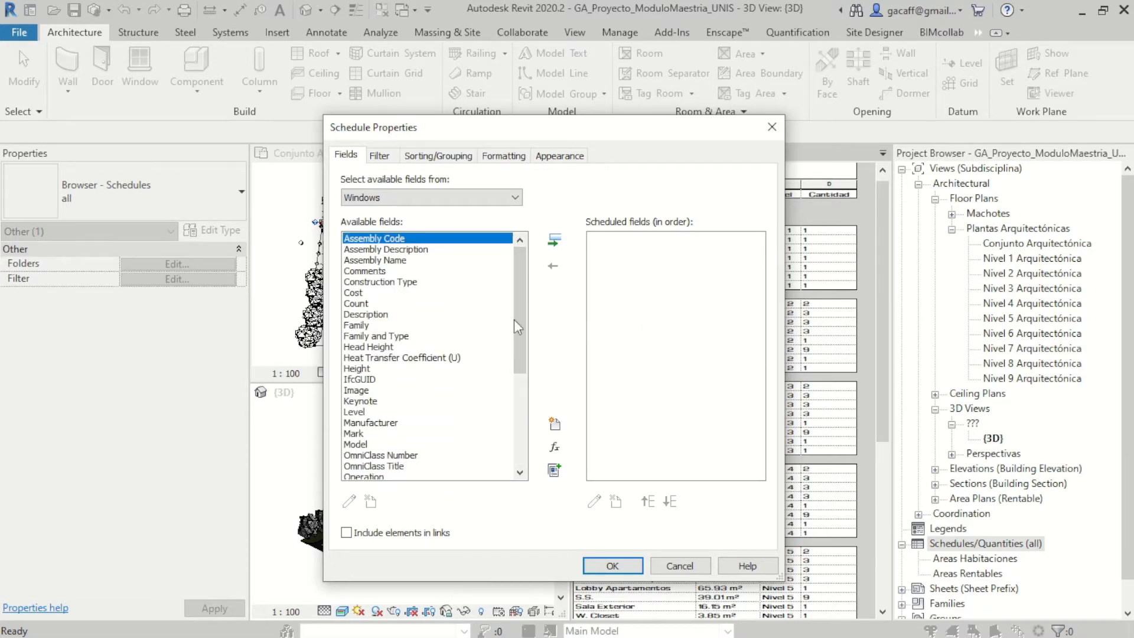
Step: Add the Mark, Level and Height fields, in that order, to the window schedule
{"action": "left_click_drag", "start_coordinate": [519, 299], "coordinate": [518, 358]}
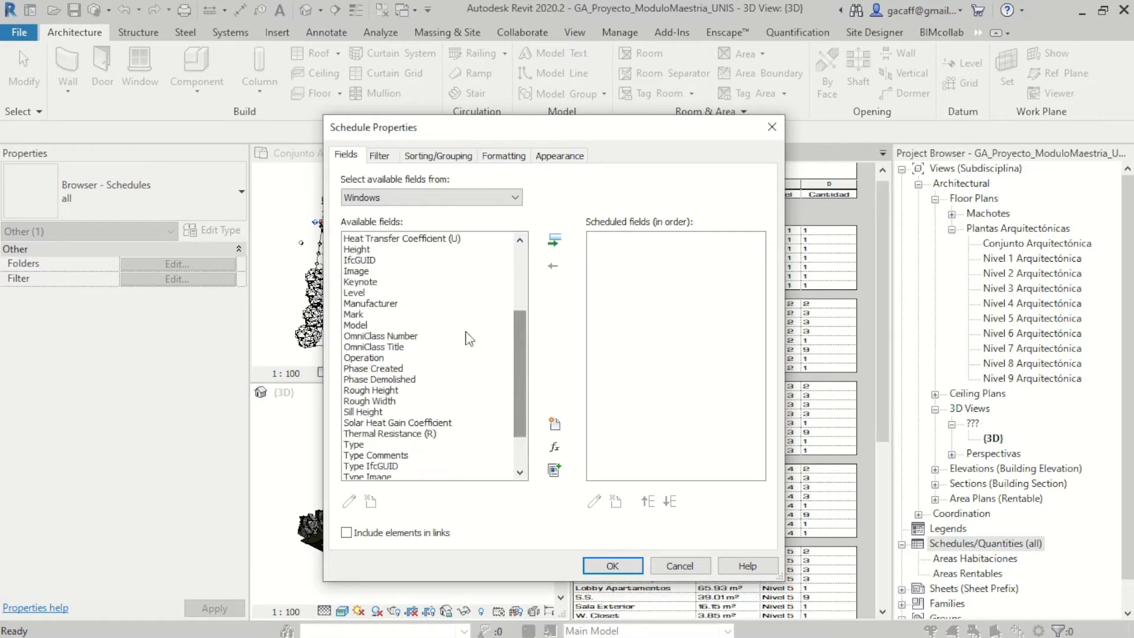
{"action": "left_click", "coordinate": [369, 314]}
{"action": "left_click", "coordinate": [554, 240]}
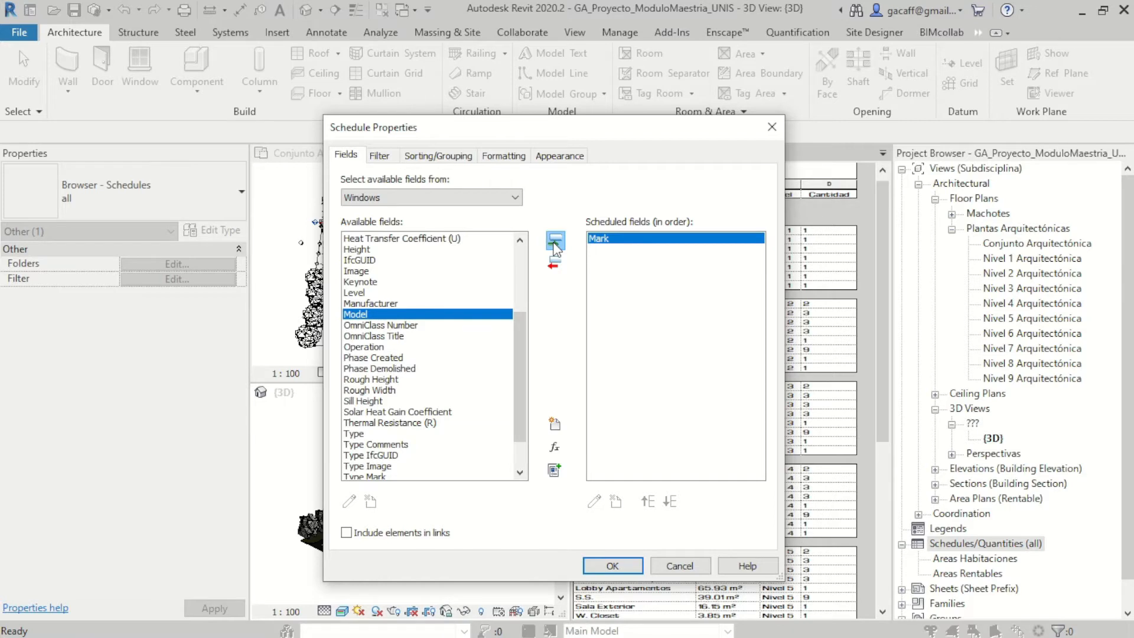
{"action": "left_click", "coordinate": [366, 293]}
{"action": "left_click", "coordinate": [555, 242]}
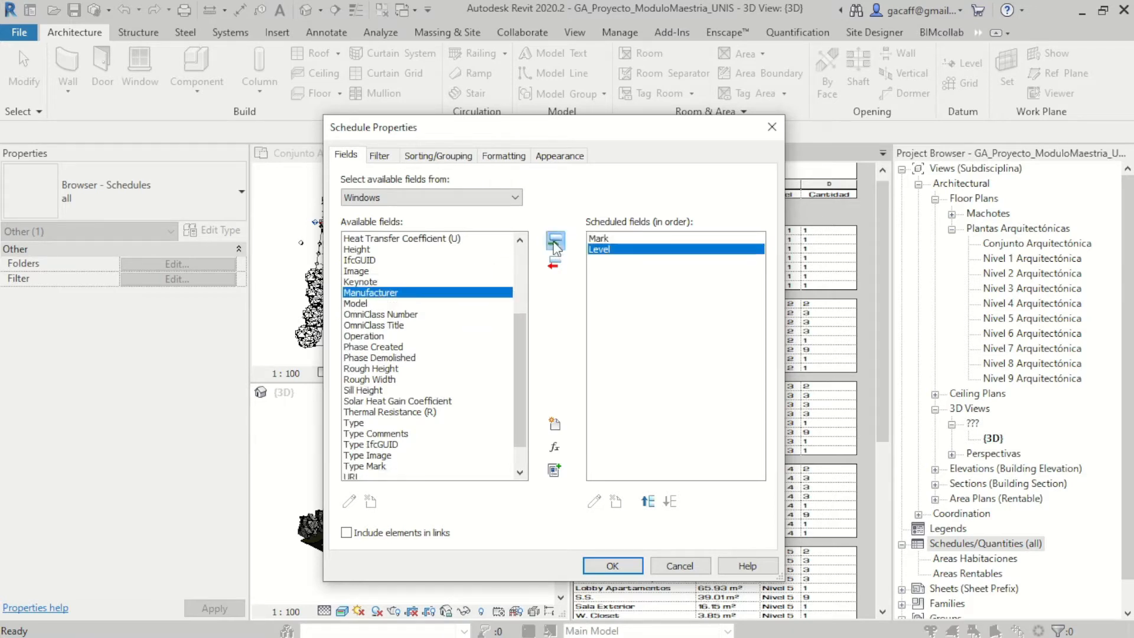
{"action": "left_click", "coordinate": [369, 248]}
{"action": "left_click", "coordinate": [555, 242]}
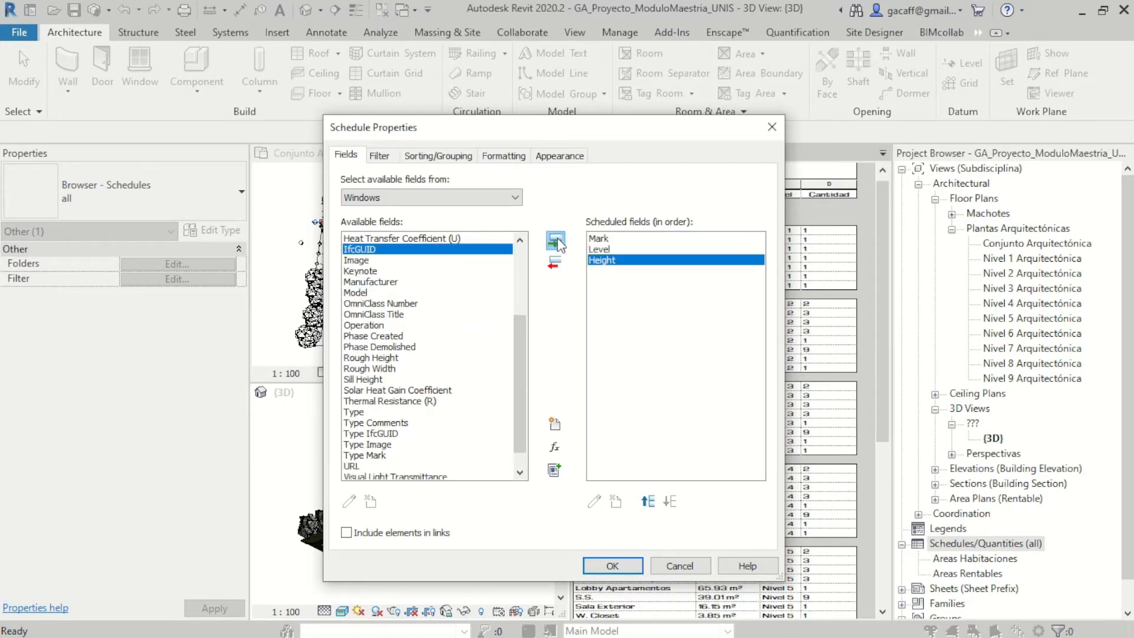
Step: Add the Width and Sill Height fields to the scheduled fields after Height
{"action": "left_click_drag", "start_coordinate": [523, 325], "coordinate": [514, 395]}
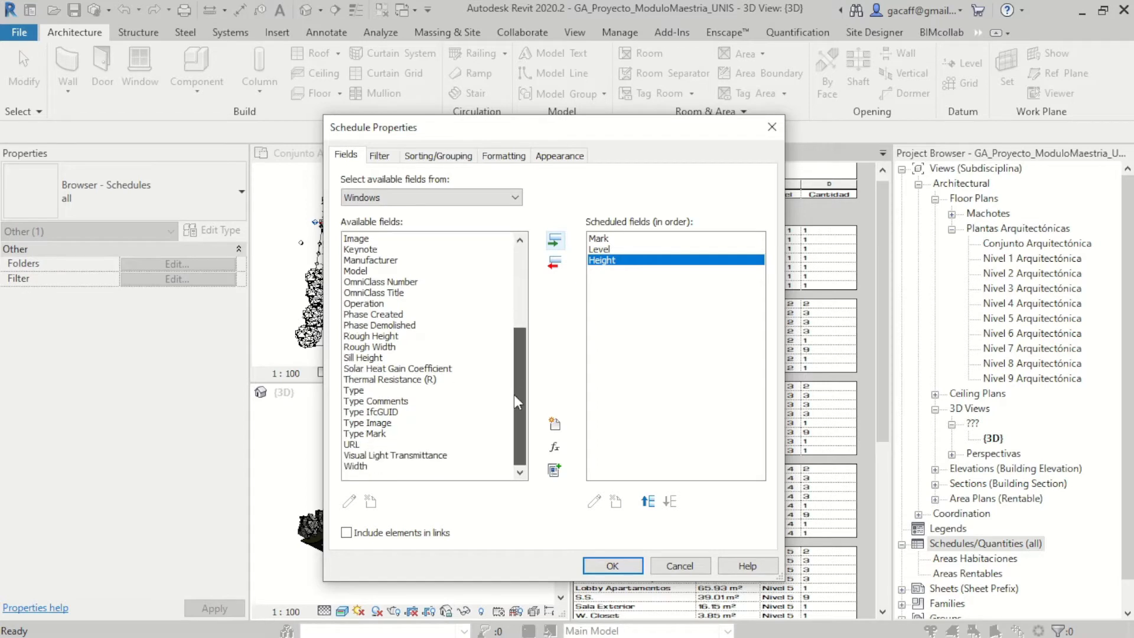
{"action": "left_click", "coordinate": [387, 348]}
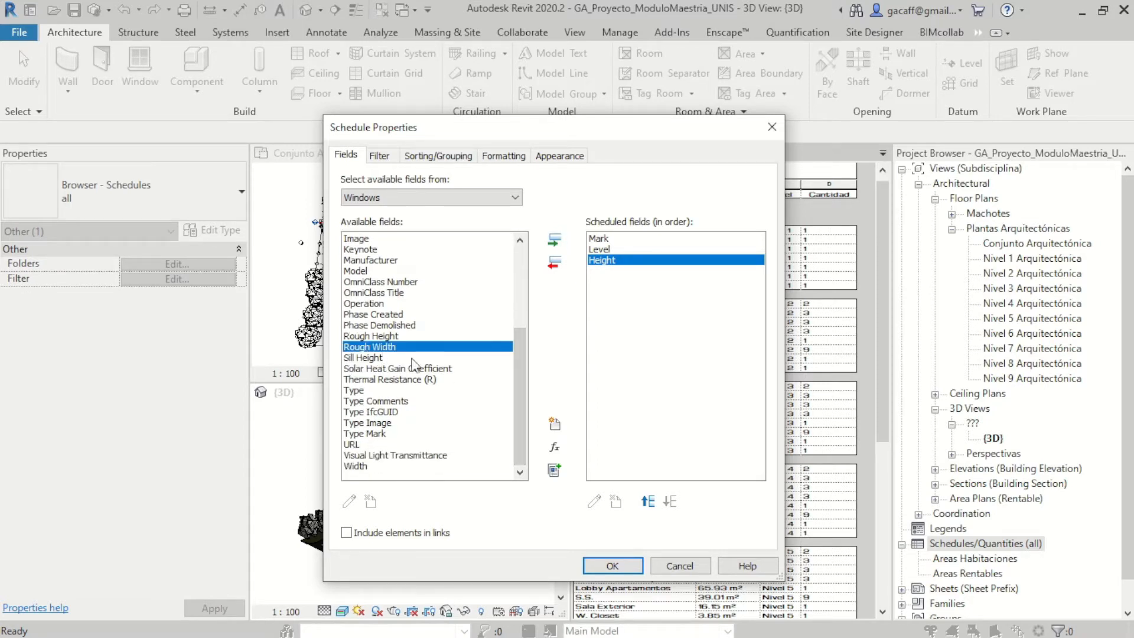
{"action": "left_click", "coordinate": [360, 466]}
{"action": "left_click", "coordinate": [554, 239]}
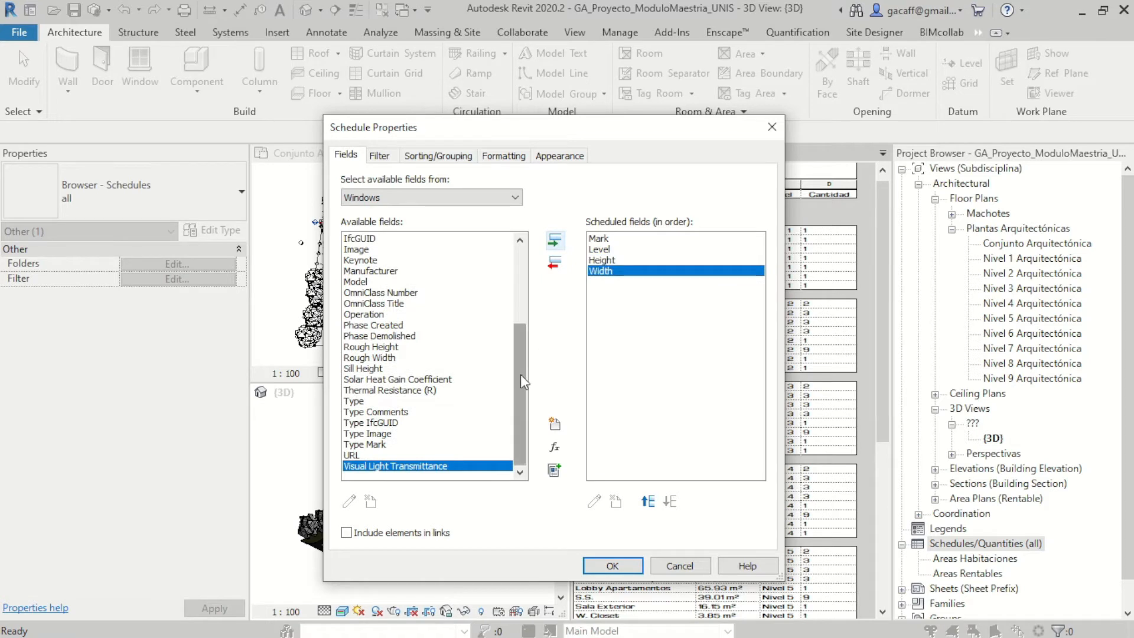
{"action": "scroll", "coordinate": [389, 408], "scroll_direction": "up", "scroll_amount": 2}
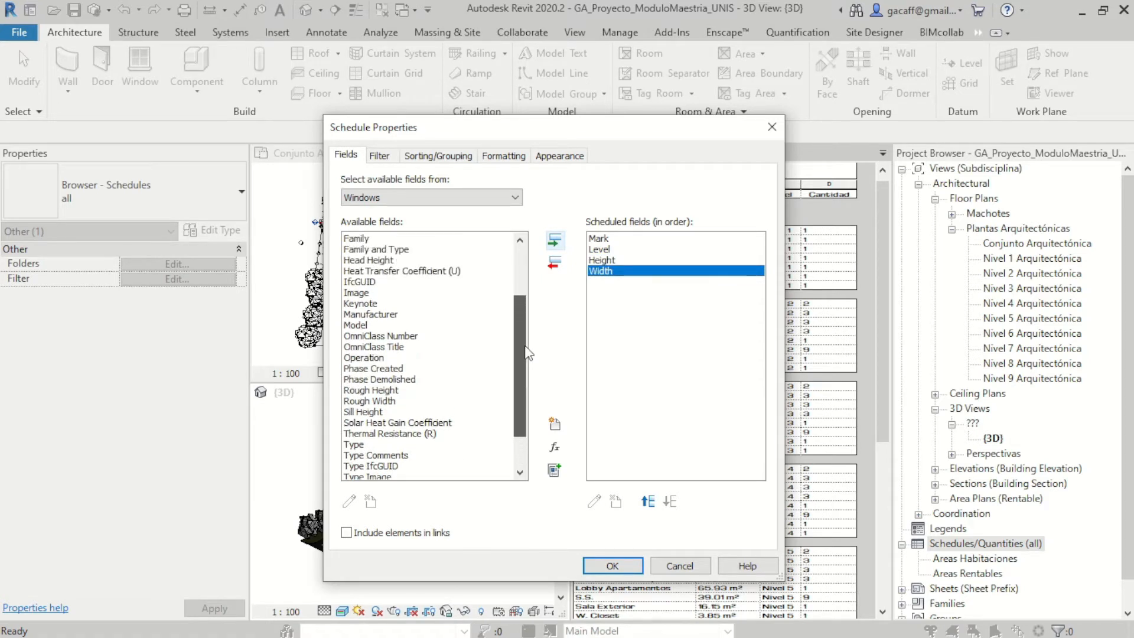
{"action": "left_click", "coordinate": [378, 412]}
{"action": "left_click", "coordinate": [554, 240]}
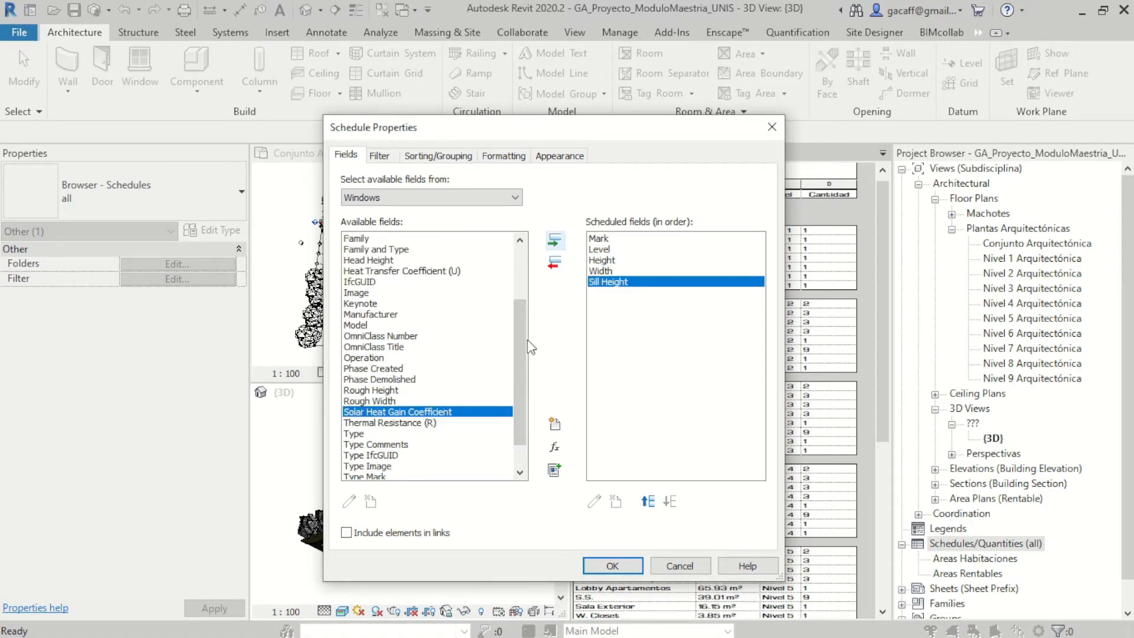
Step: Add the Type field after Sill Height, removing it once and adding it back
{"action": "mouse_move", "coordinate": [517, 349]}
{"action": "left_mouse_down"}
{"action": "mouse_move", "coordinate": [518, 311]}
{"action": "mouse_move", "coordinate": [519, 368]}
{"action": "left_mouse_up"}
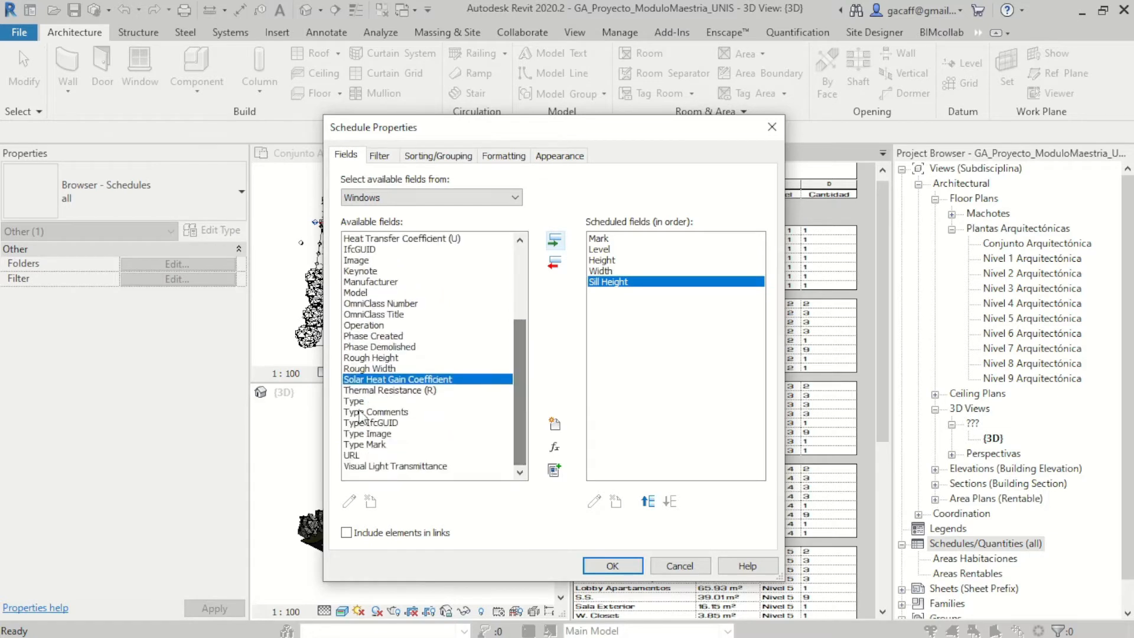
{"action": "left_click", "coordinate": [355, 403]}
{"action": "left_click", "coordinate": [554, 240]}
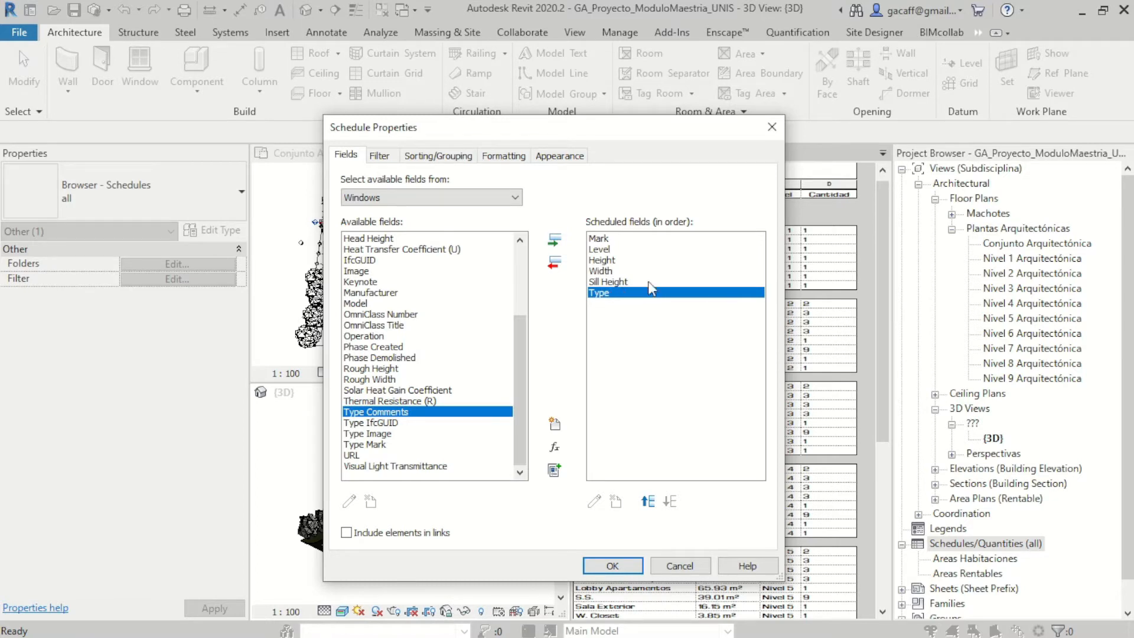
{"action": "left_click", "coordinate": [553, 265]}
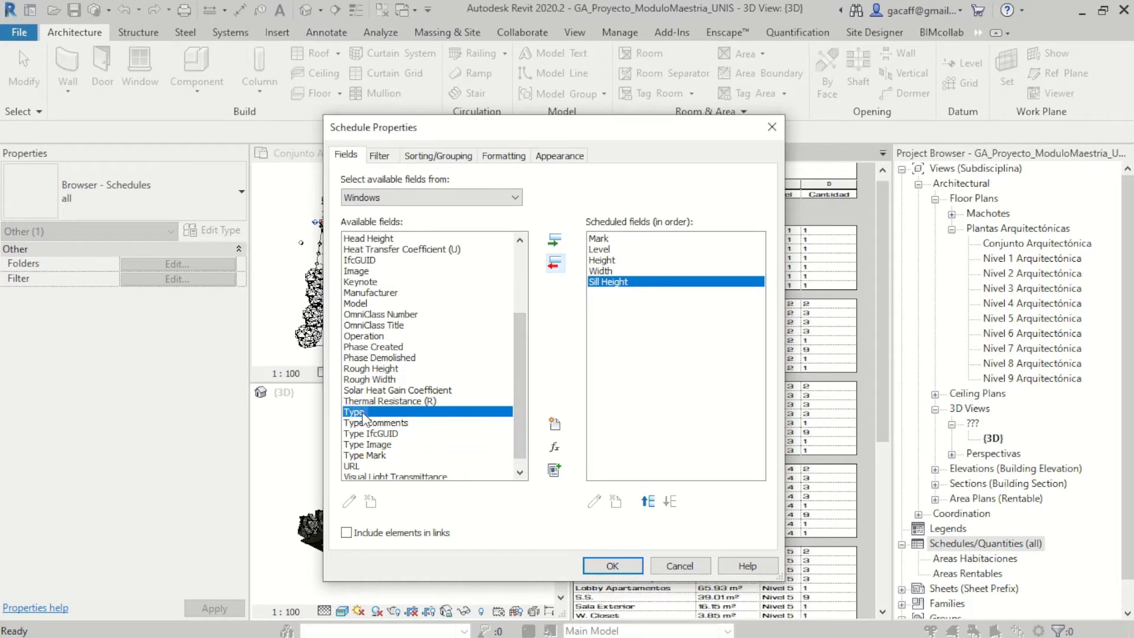
{"action": "left_click", "coordinate": [555, 241]}
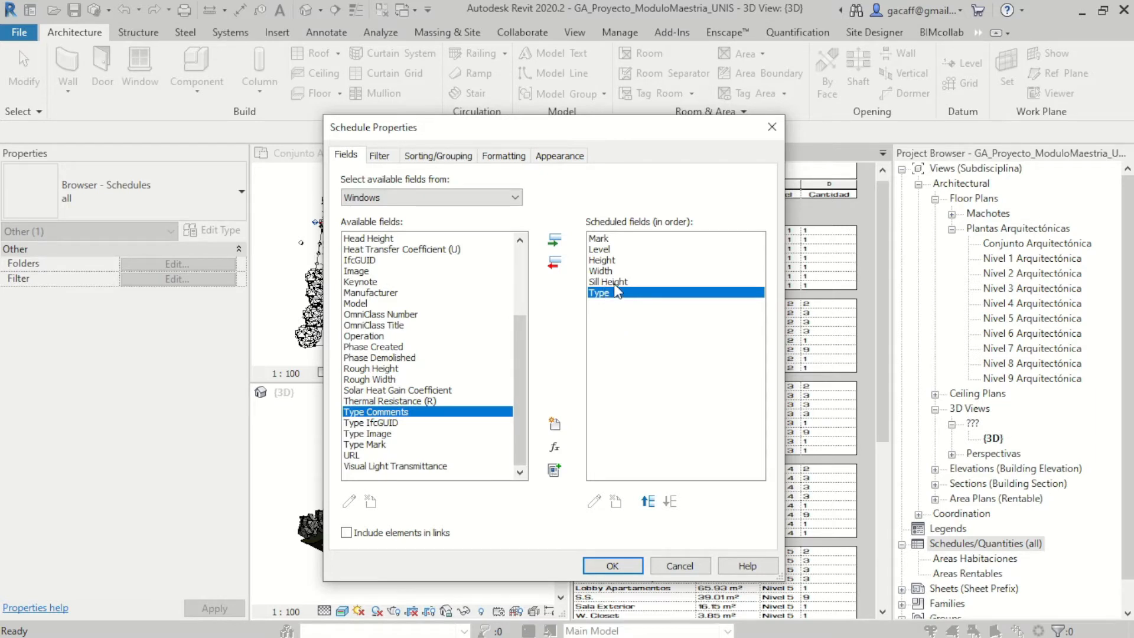
Step: Move the Type field up the scheduled order so it sits directly after Mark
{"action": "left_click", "coordinate": [648, 501]}
{"action": "left_click", "coordinate": [647, 501]}
{"action": "left_click", "coordinate": [647, 501]}
{"action": "left_click", "coordinate": [648, 501]}
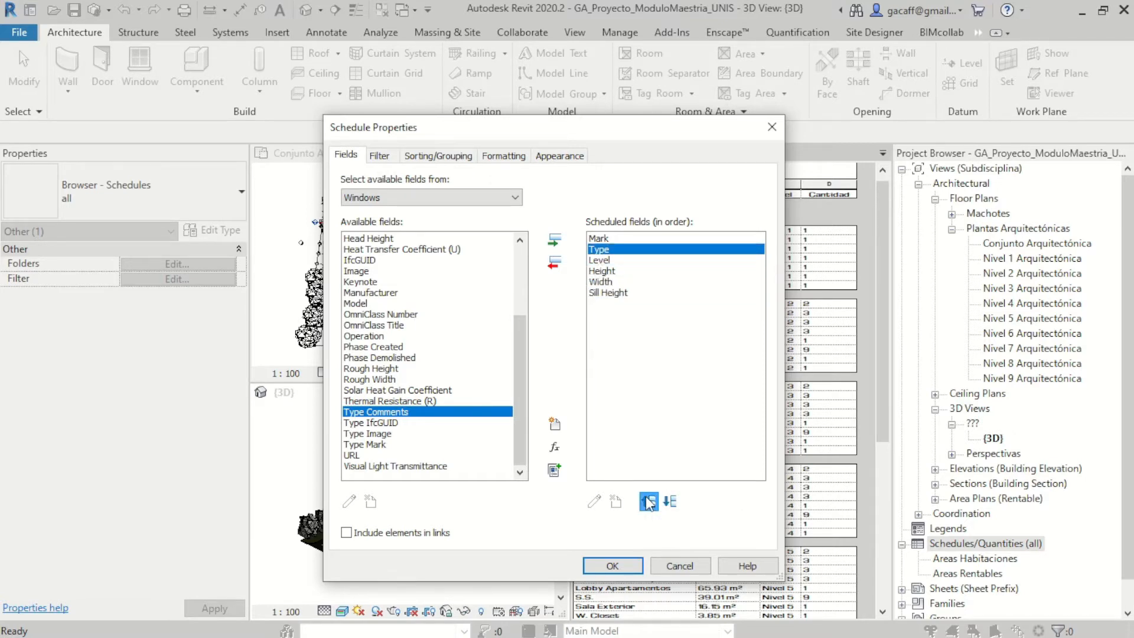
Step: Move the Type field up and down the scheduled order, returning it to the position directly after Mark
{"action": "left_click", "coordinate": [648, 502]}
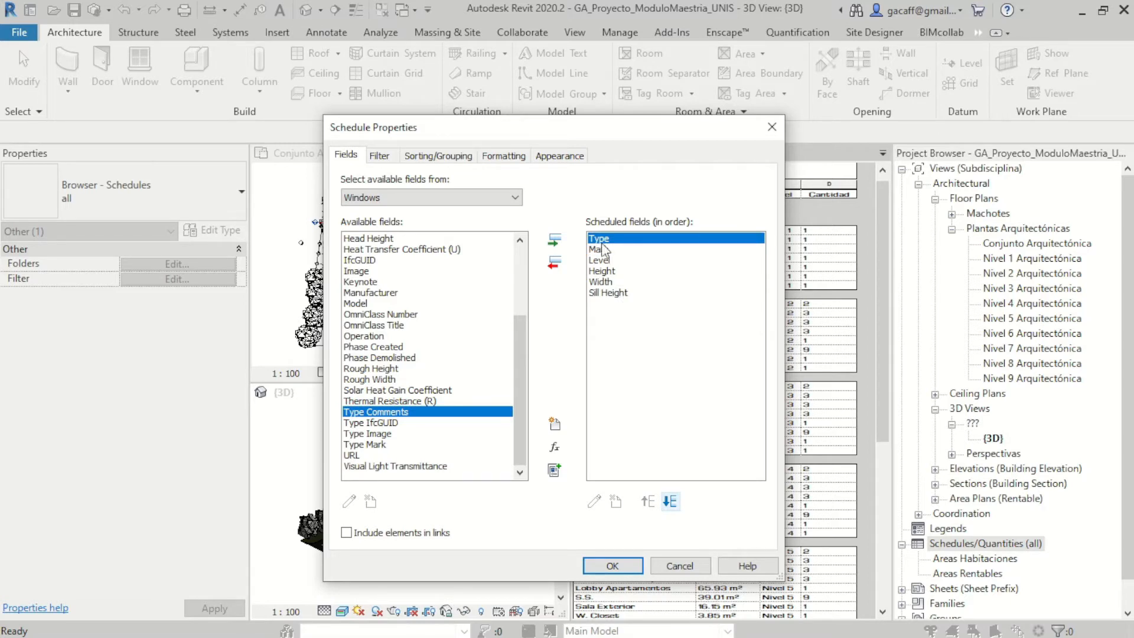
{"action": "left_click", "coordinate": [671, 501]}
{"action": "left_click", "coordinate": [670, 502]}
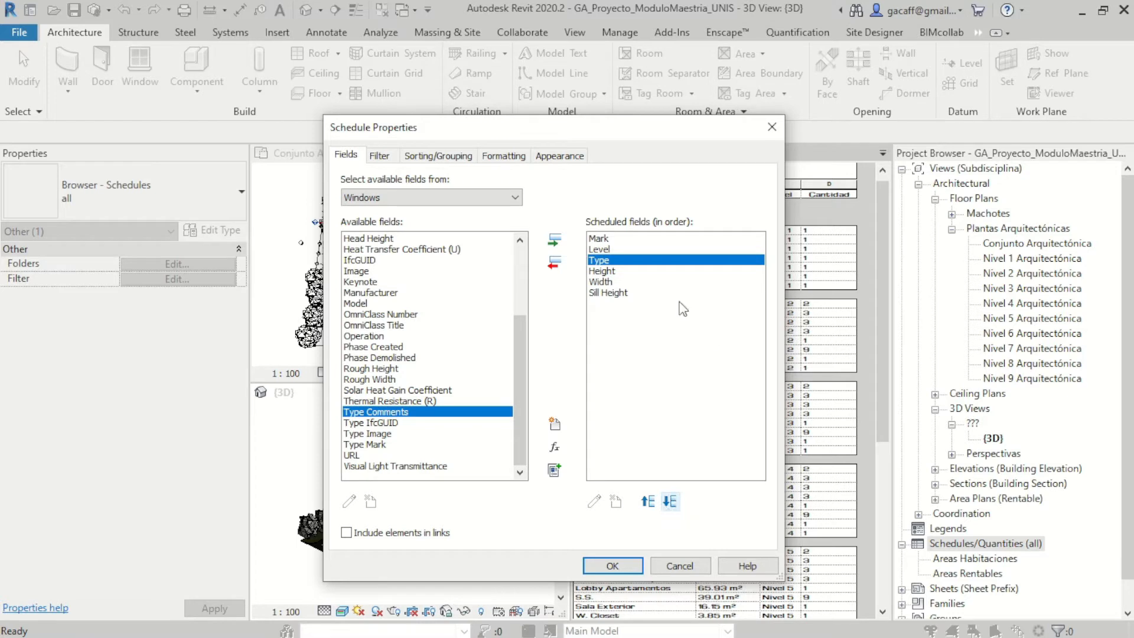
{"action": "left_click", "coordinate": [669, 501]}
{"action": "left_click", "coordinate": [670, 501]}
{"action": "left_click", "coordinate": [670, 501]}
{"action": "left_click", "coordinate": [648, 501]}
{"action": "left_click", "coordinate": [649, 501]}
{"action": "left_click", "coordinate": [648, 502]}
{"action": "left_click", "coordinate": [648, 501]}
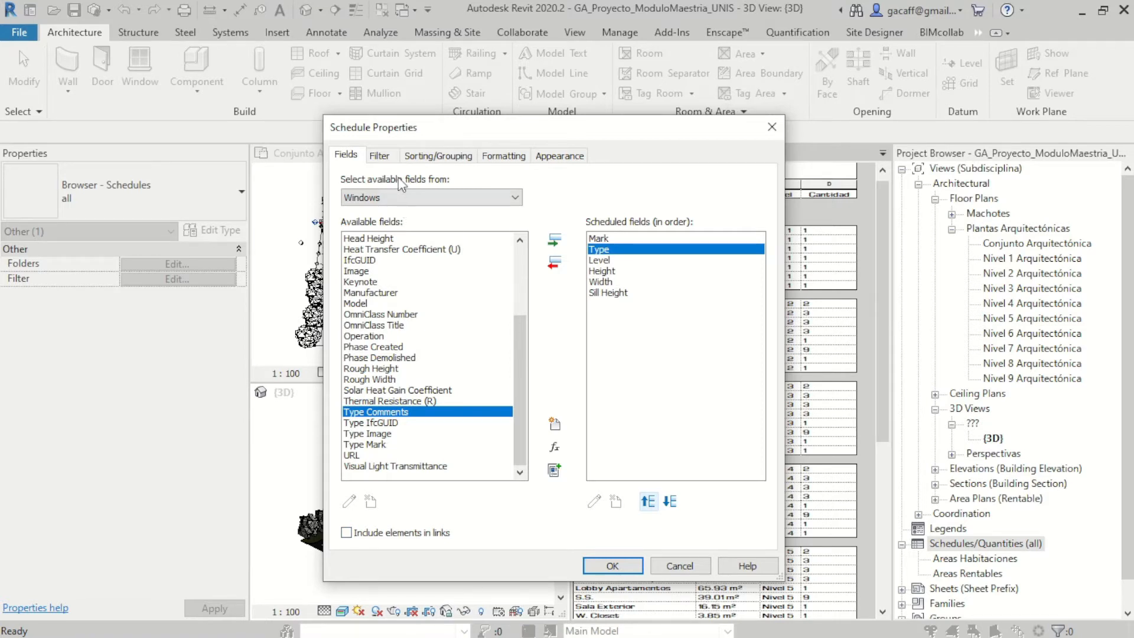
Step: Add a schedule filter on the Level field using the equals condition
{"action": "left_click", "coordinate": [381, 159]}
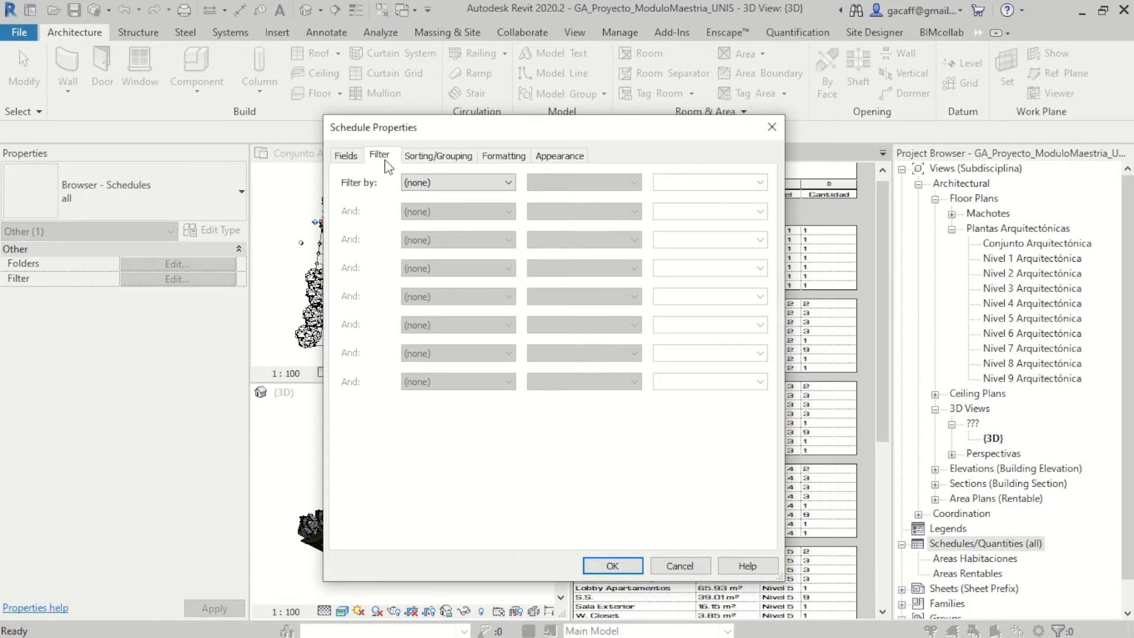
{"action": "left_click", "coordinate": [448, 182]}
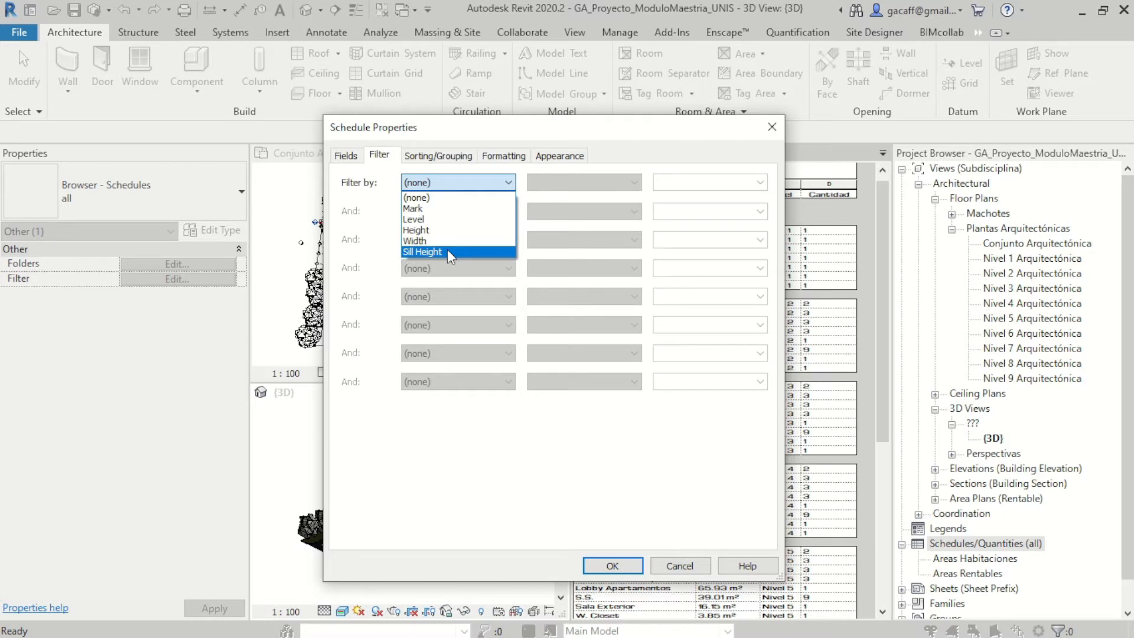
{"action": "left_click", "coordinate": [438, 220]}
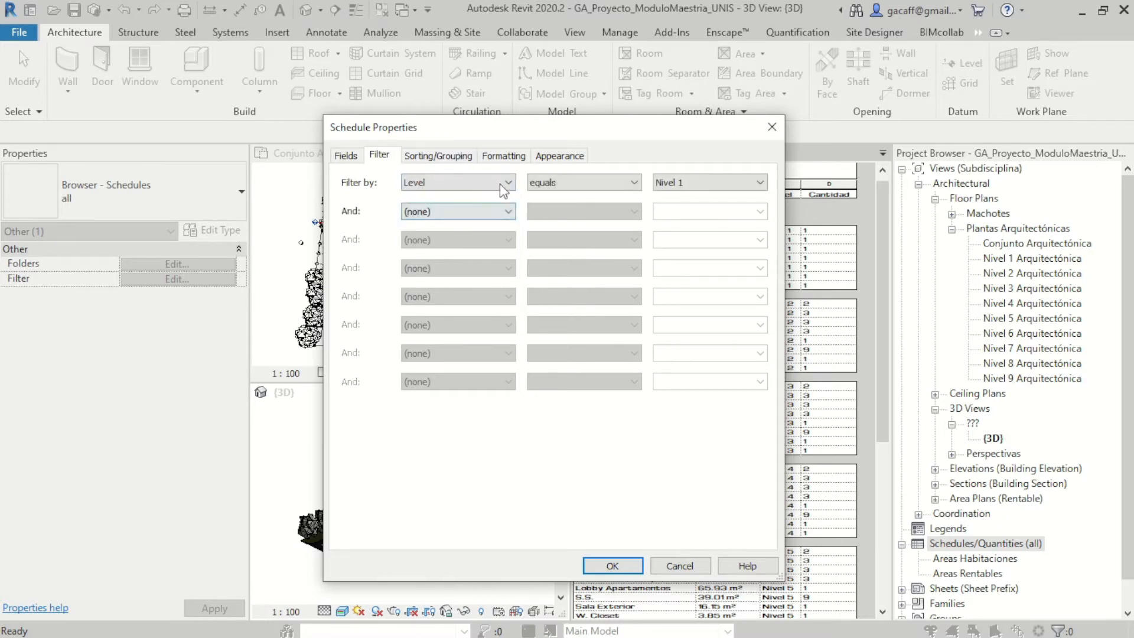
{"action": "left_click", "coordinate": [558, 183]}
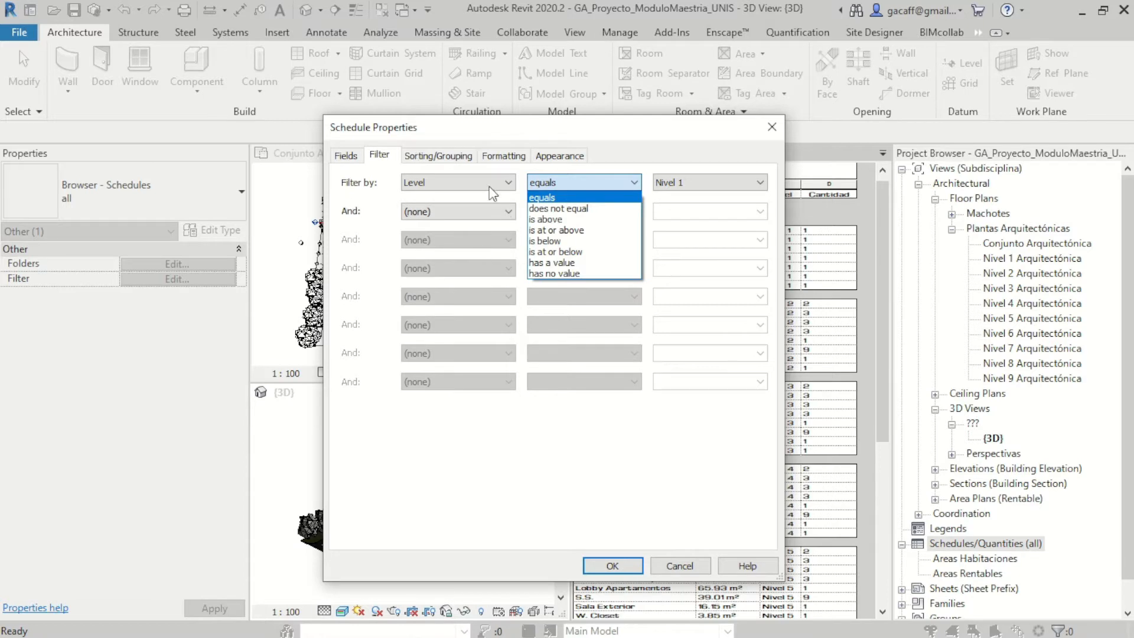
{"action": "left_click", "coordinate": [567, 197]}
Step: Set the Level filter's value to Nivel 3, keeping the equals condition
{"action": "left_click", "coordinate": [715, 184]}
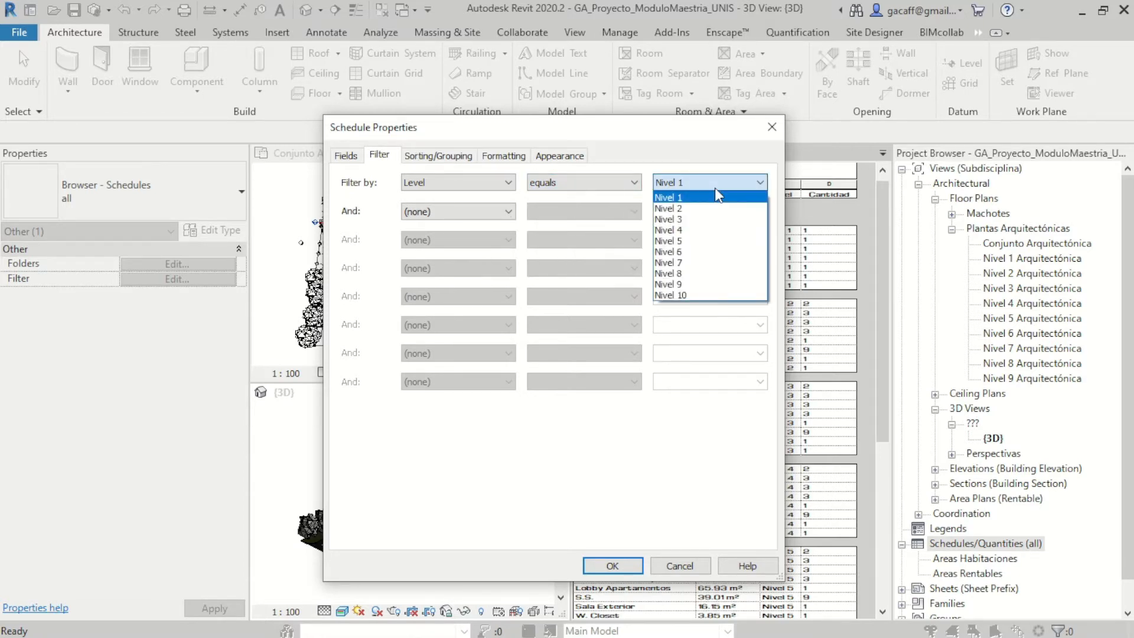
{"action": "left_click", "coordinate": [596, 183]}
{"action": "left_click", "coordinate": [596, 183]}
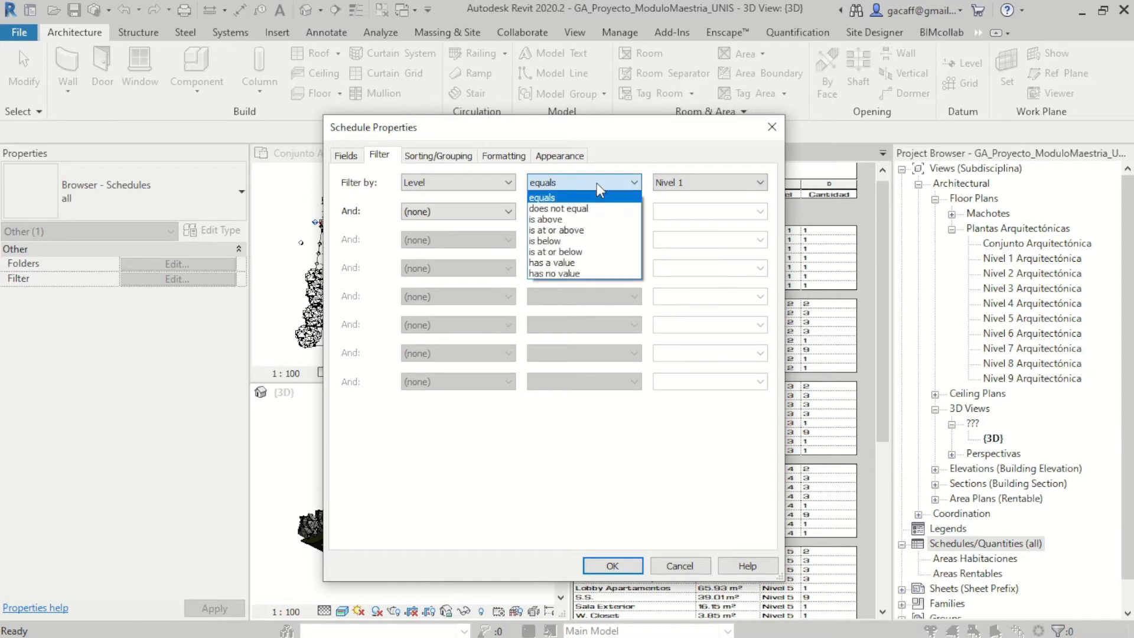
{"action": "left_click", "coordinate": [597, 183]}
{"action": "left_click", "coordinate": [683, 182]}
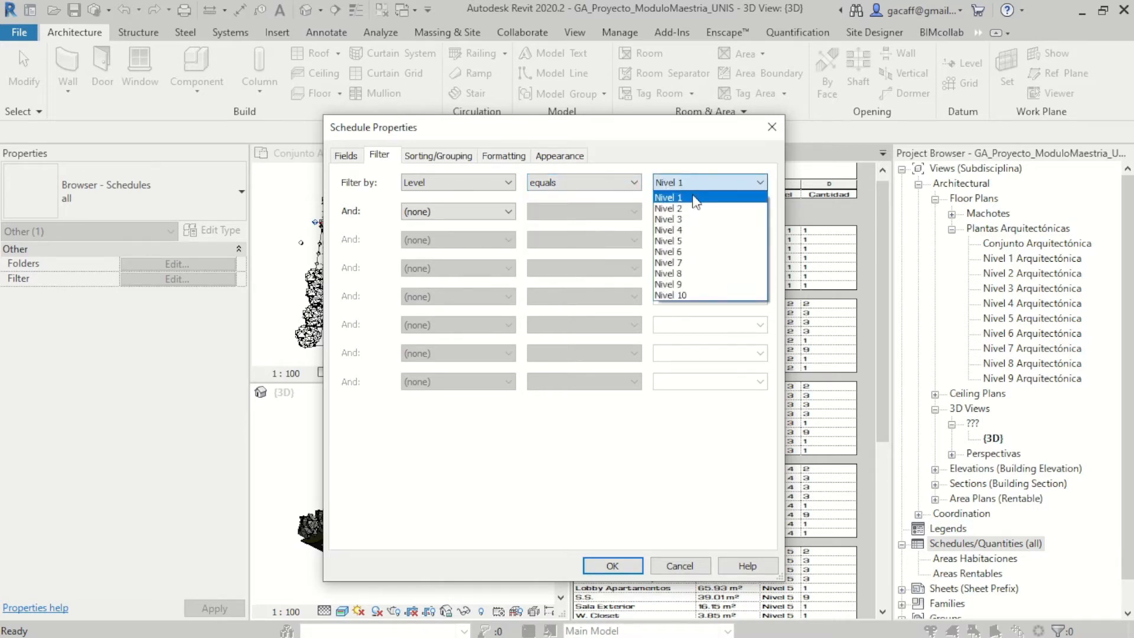
{"action": "left_click", "coordinate": [694, 220]}
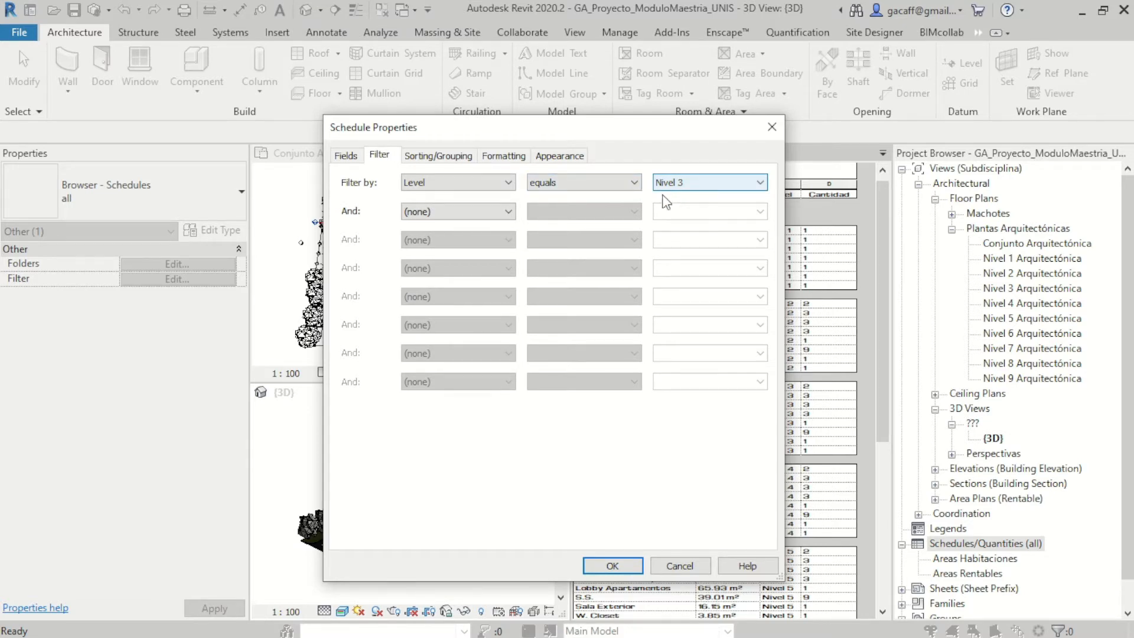
{"action": "key", "text": "Tab"}
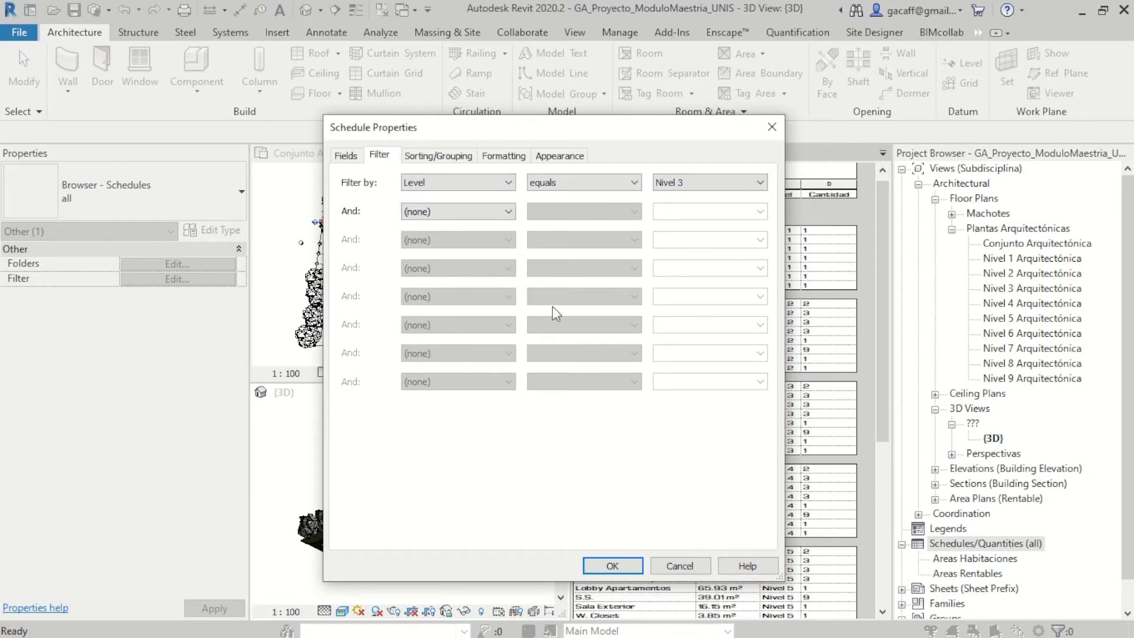
{"action": "left_click", "coordinate": [688, 183]}
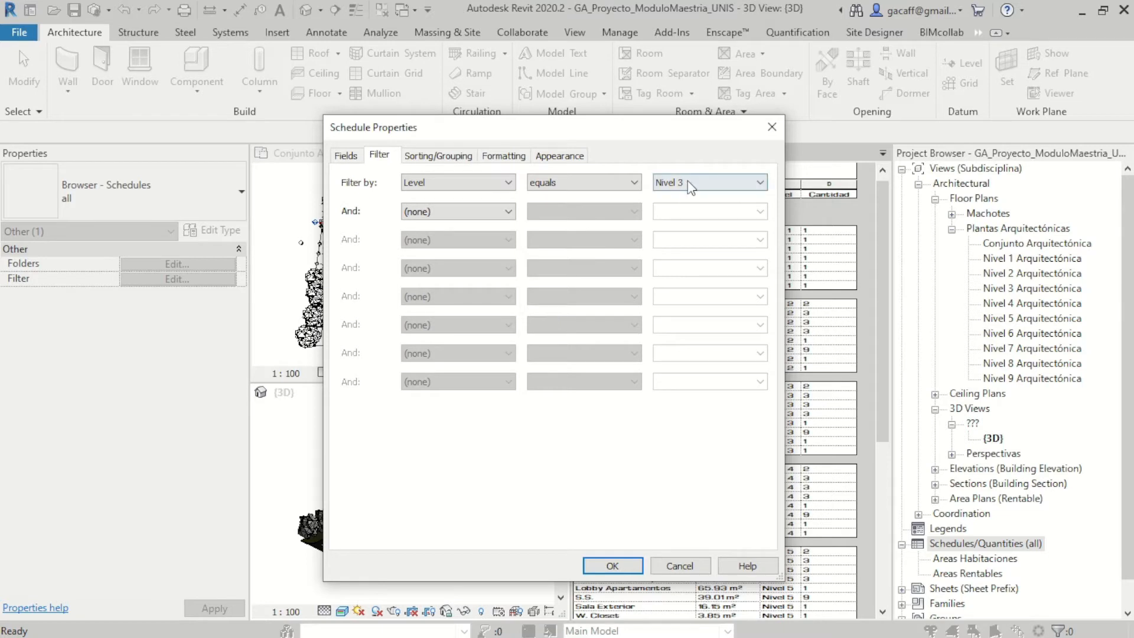
Step: Sort the schedule by Mark in ascending order, with a Totals only footer and a blank line between groups
{"action": "left_click", "coordinate": [437, 156]}
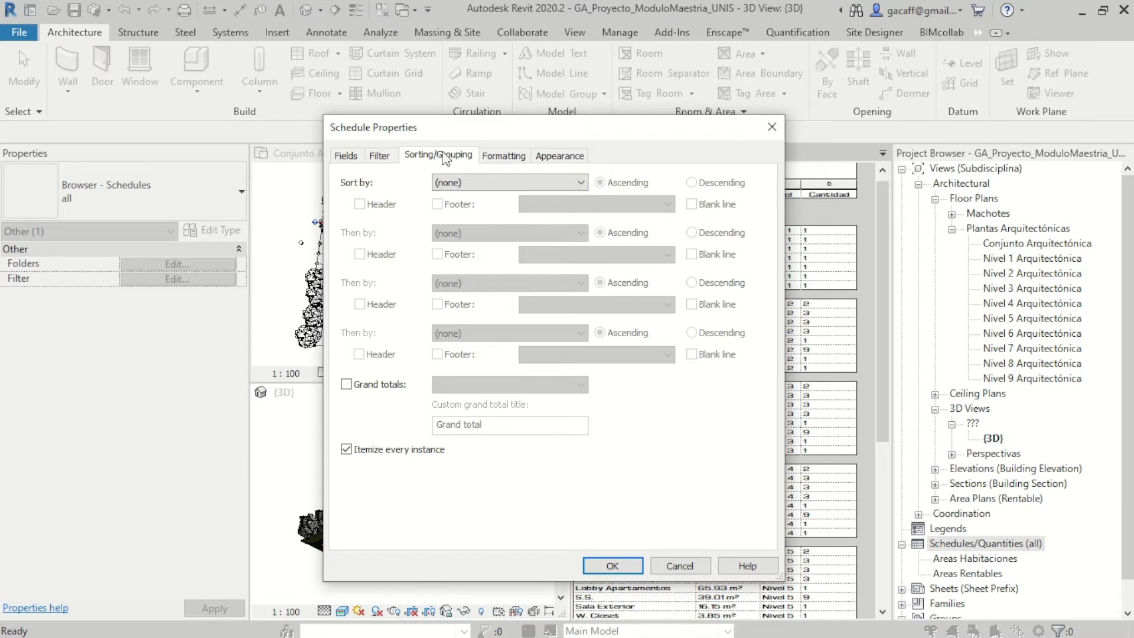
{"action": "left_click", "coordinate": [479, 183]}
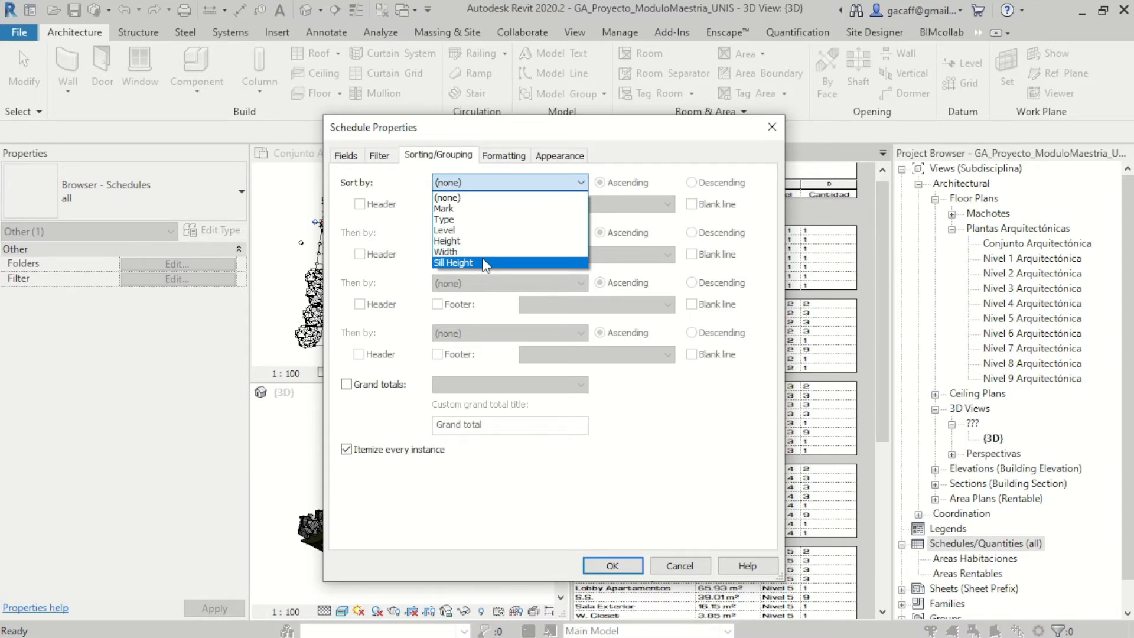
{"action": "left_click", "coordinate": [464, 208]}
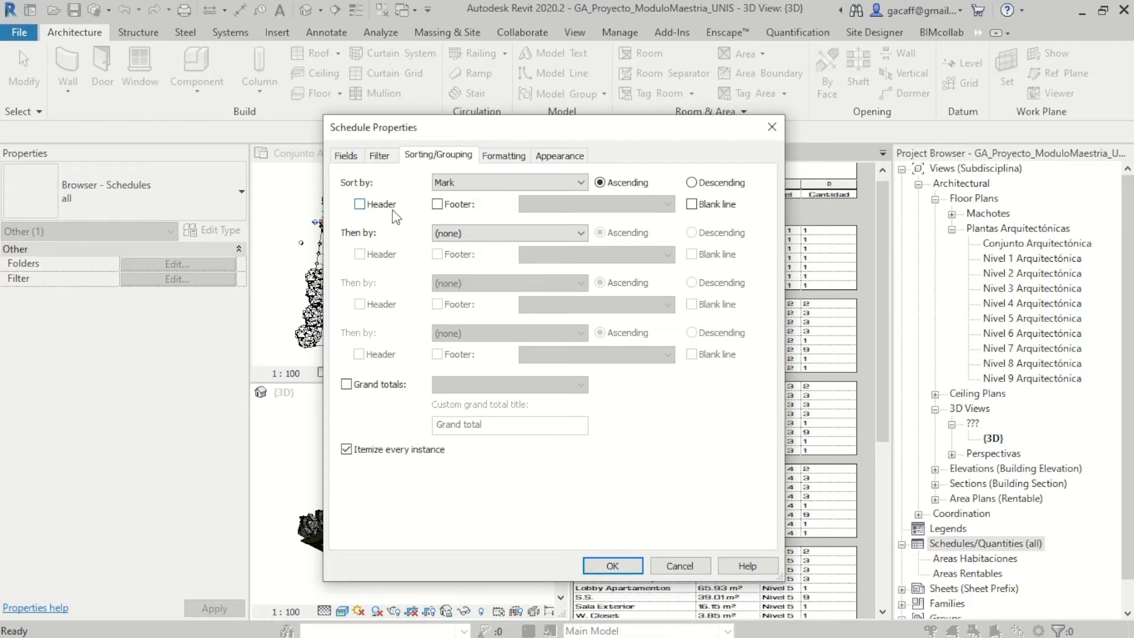
{"action": "left_click", "coordinate": [437, 205]}
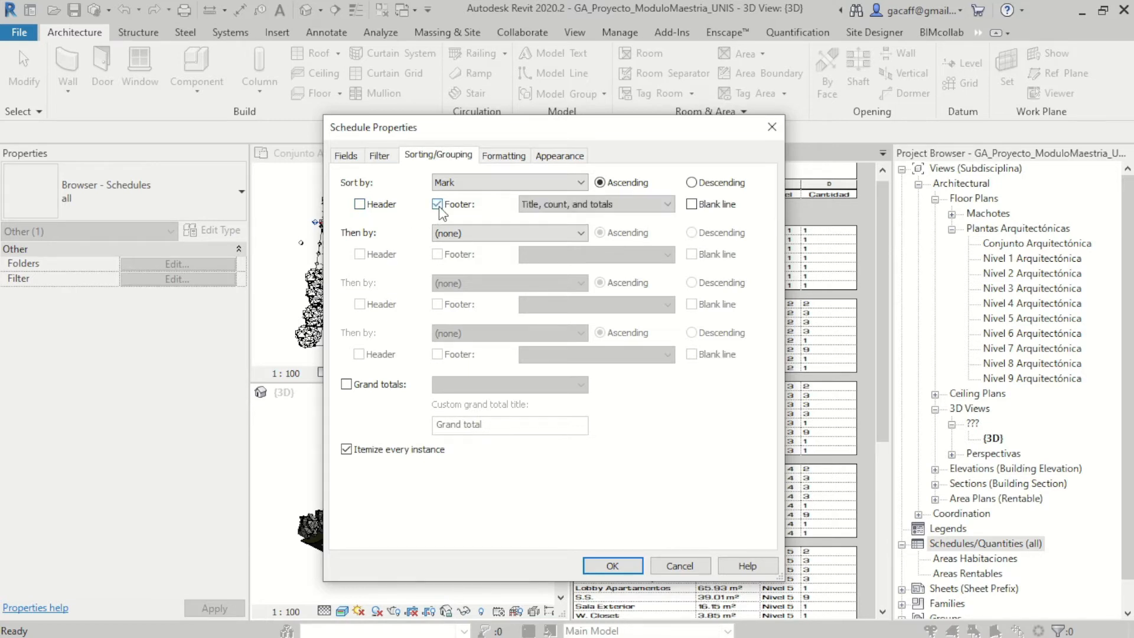
{"action": "left_click", "coordinate": [597, 205]}
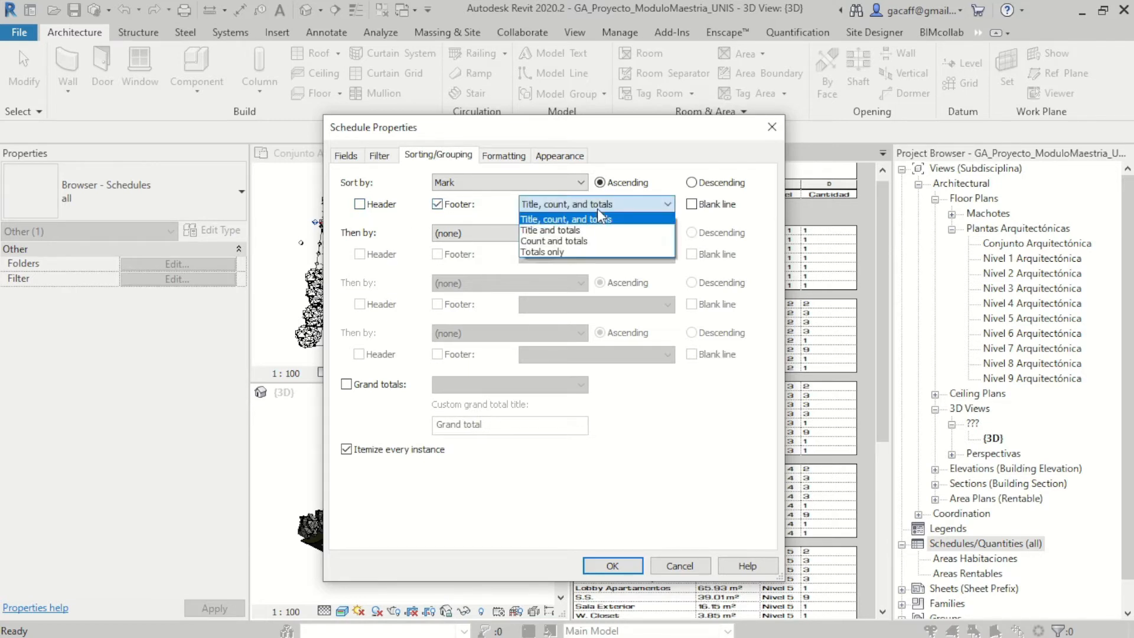
{"action": "left_click", "coordinate": [571, 253]}
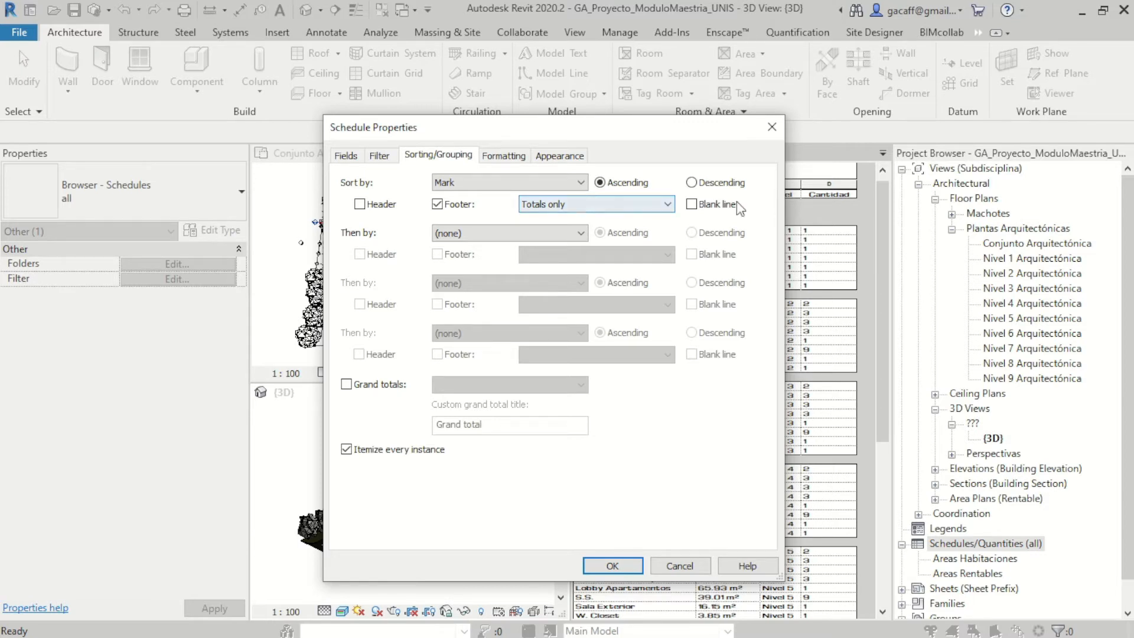
{"action": "left_click", "coordinate": [691, 205]}
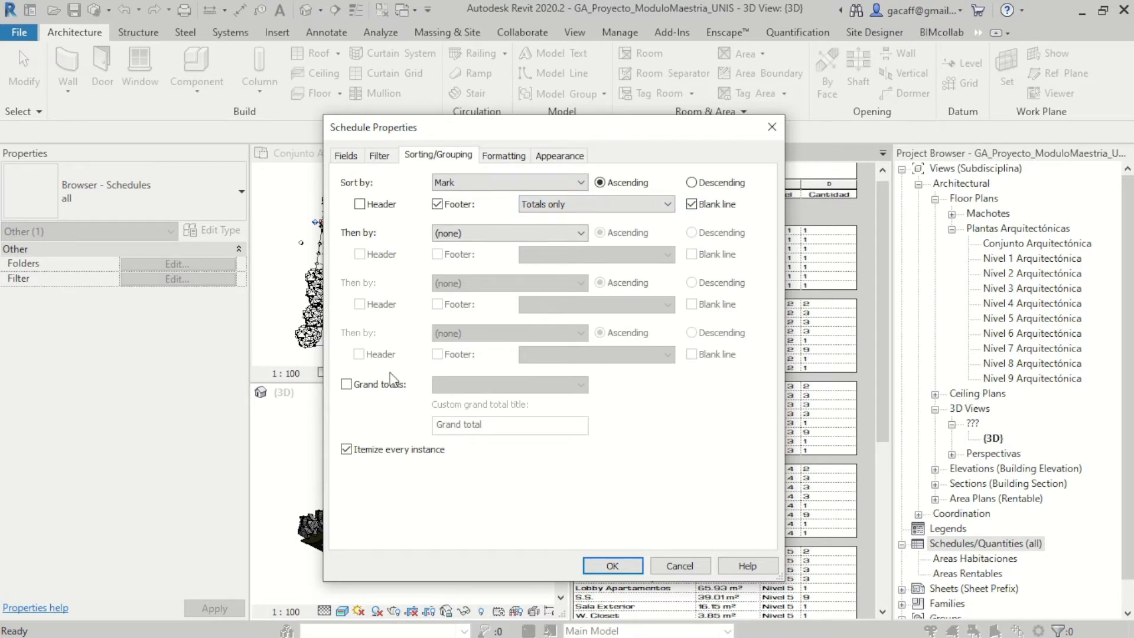
Step: Turn on grand totals showing Totals only, and turn off itemizing every instance
{"action": "left_click", "coordinate": [376, 387]}
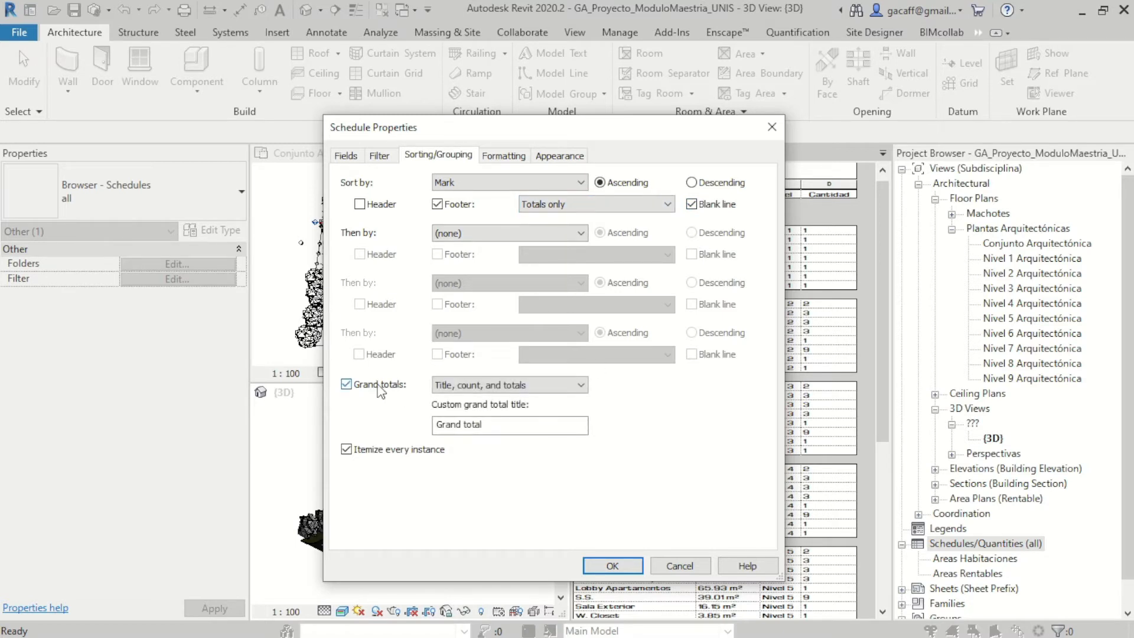
{"action": "left_click", "coordinate": [493, 388]}
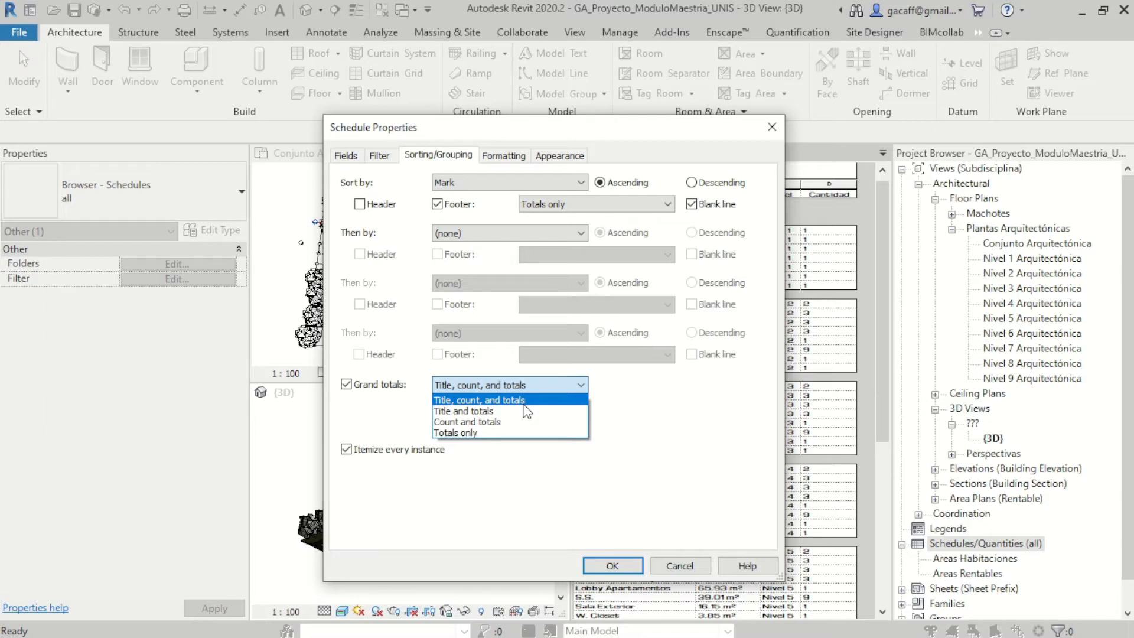
{"action": "left_click", "coordinate": [472, 434]}
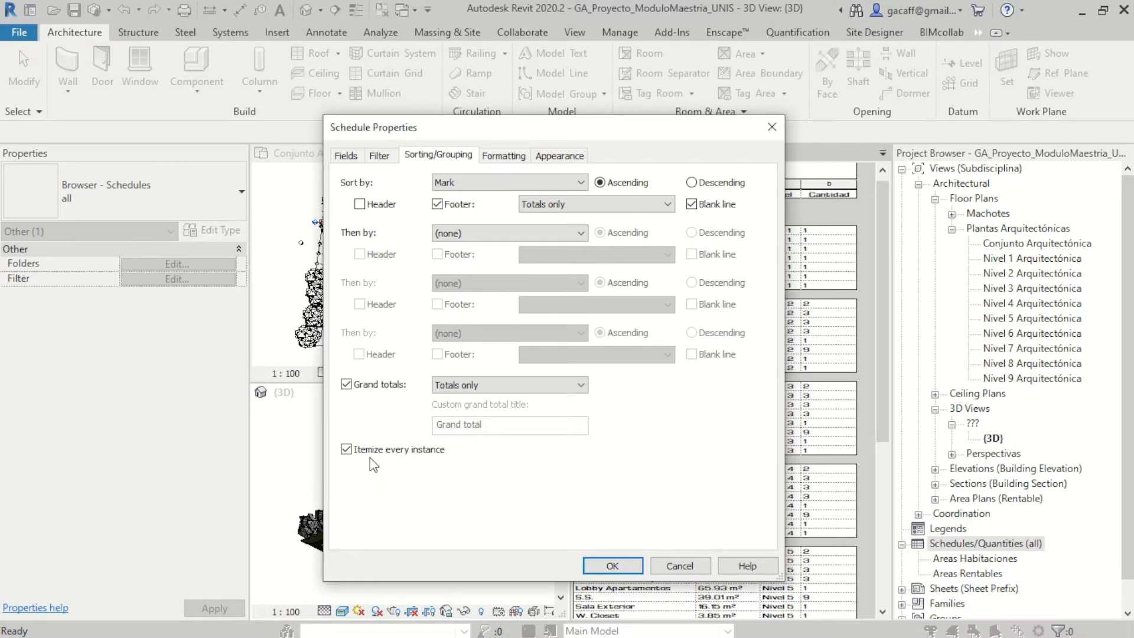
{"action": "left_click", "coordinate": [347, 449]}
Step: Change the Mark field's column heading to "Nombre" in the schedule formatting
{"action": "left_click", "coordinate": [501, 156]}
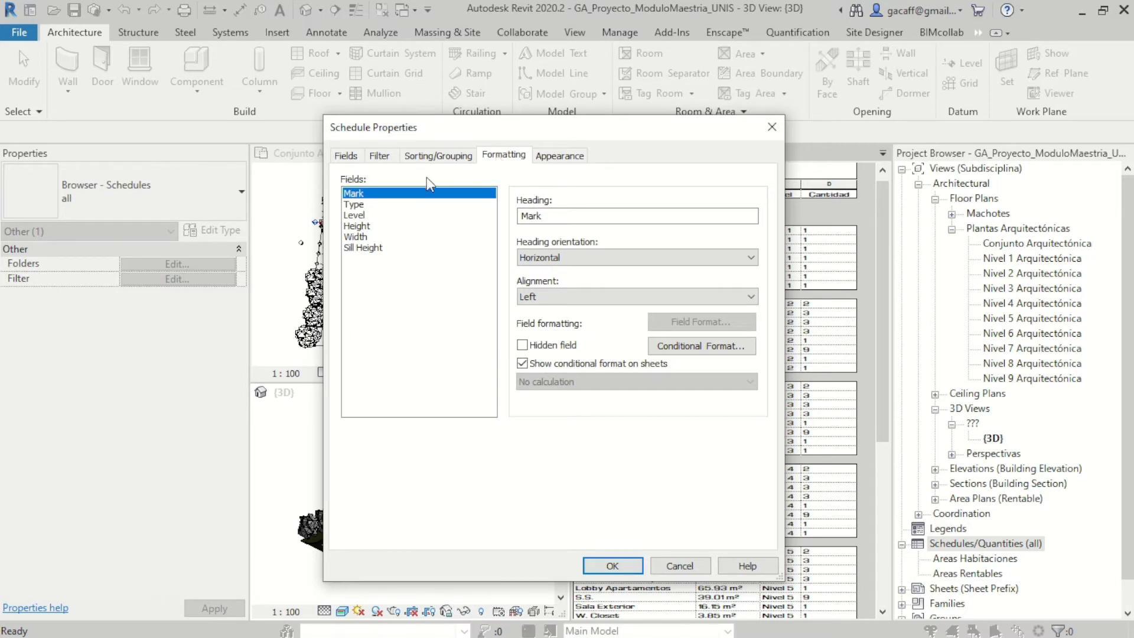
{"action": "left_click", "coordinate": [396, 194]}
{"action": "left_click_drag", "start_coordinate": [544, 140], "coordinate": [529, 144]}
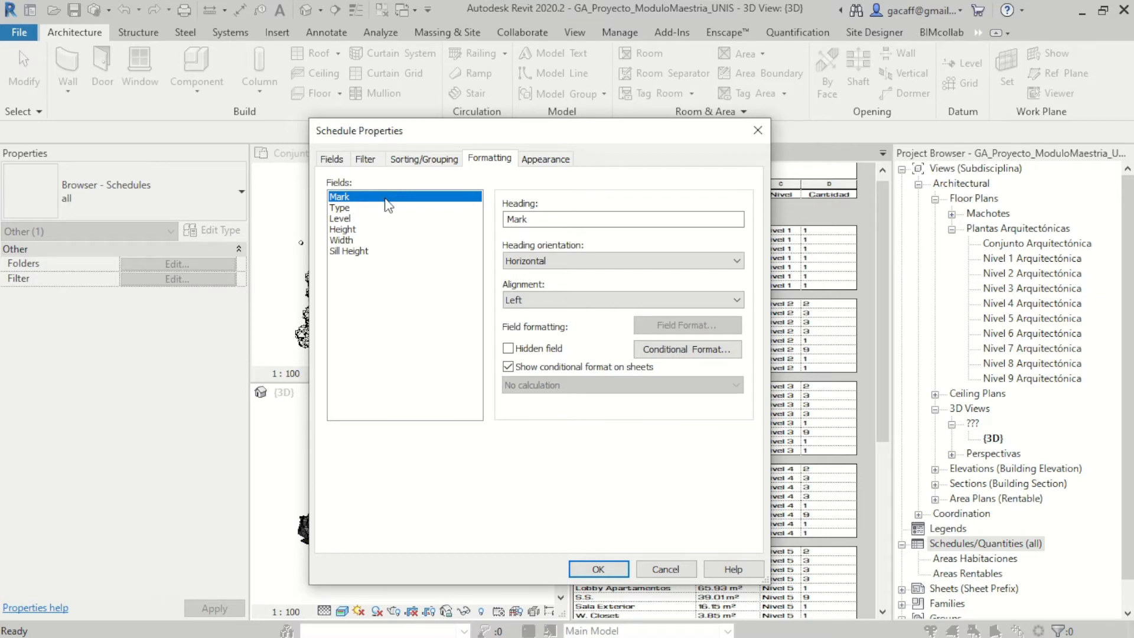
{"action": "left_click", "coordinate": [353, 208]}
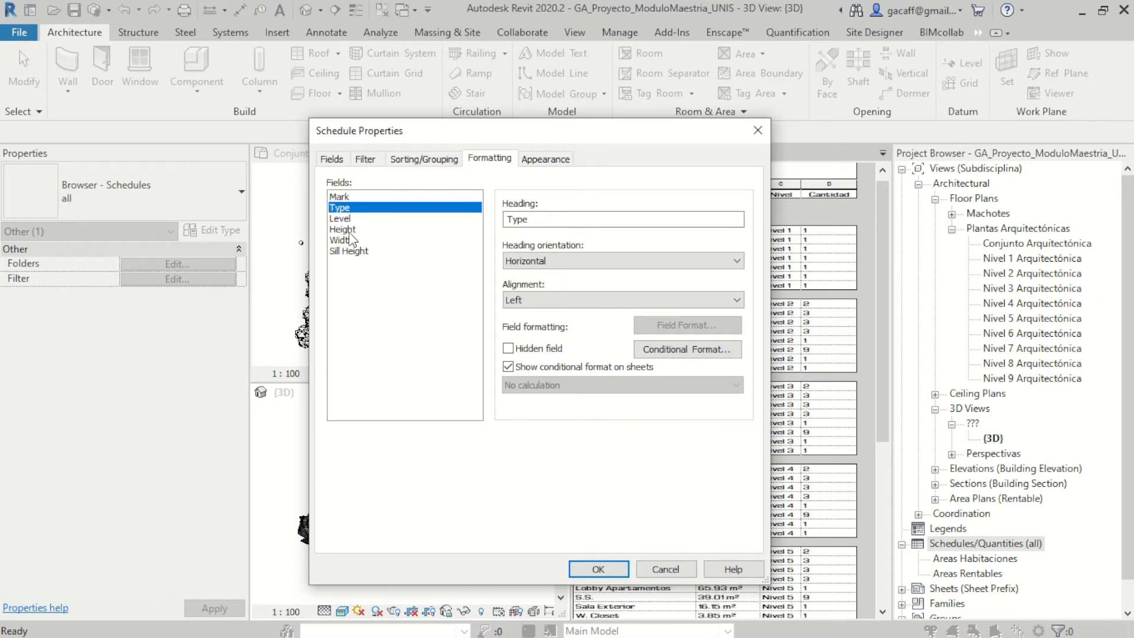
{"action": "left_click", "coordinate": [347, 195]}
{"action": "left_click_drag", "start_coordinate": [532, 219], "coordinate": [493, 229]}
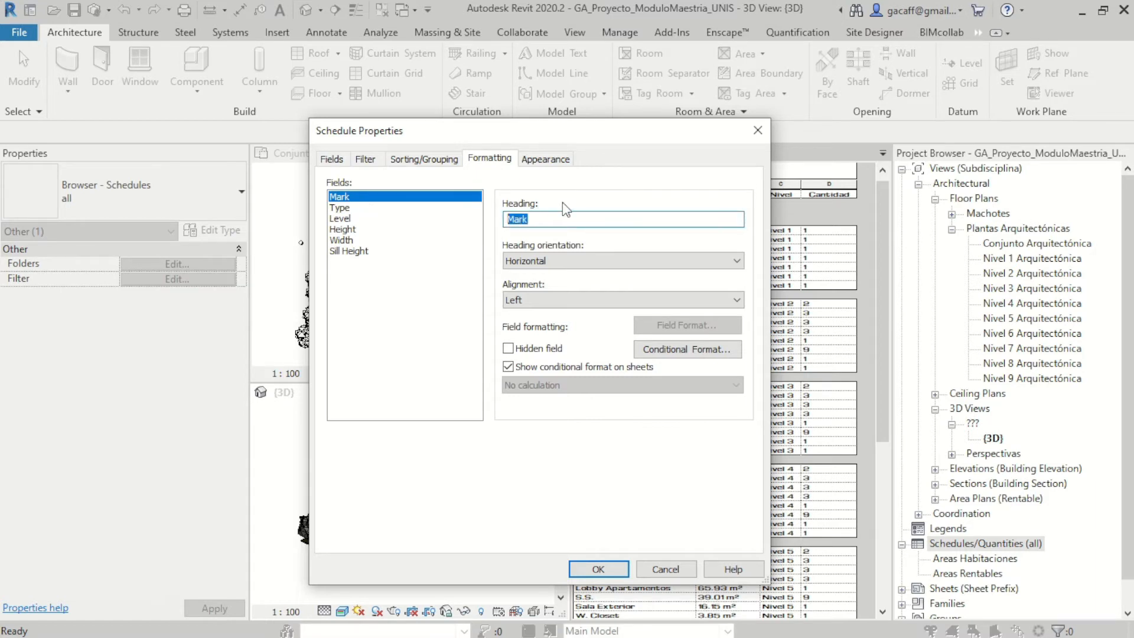
{"action": "type", "text": "Nombre"}
Step: Change the Type field's heading to "Tipo" and the Level field's heading to "Nivel"
{"action": "left_click", "coordinate": [466, 208]}
{"action": "key", "text": "Tab"}
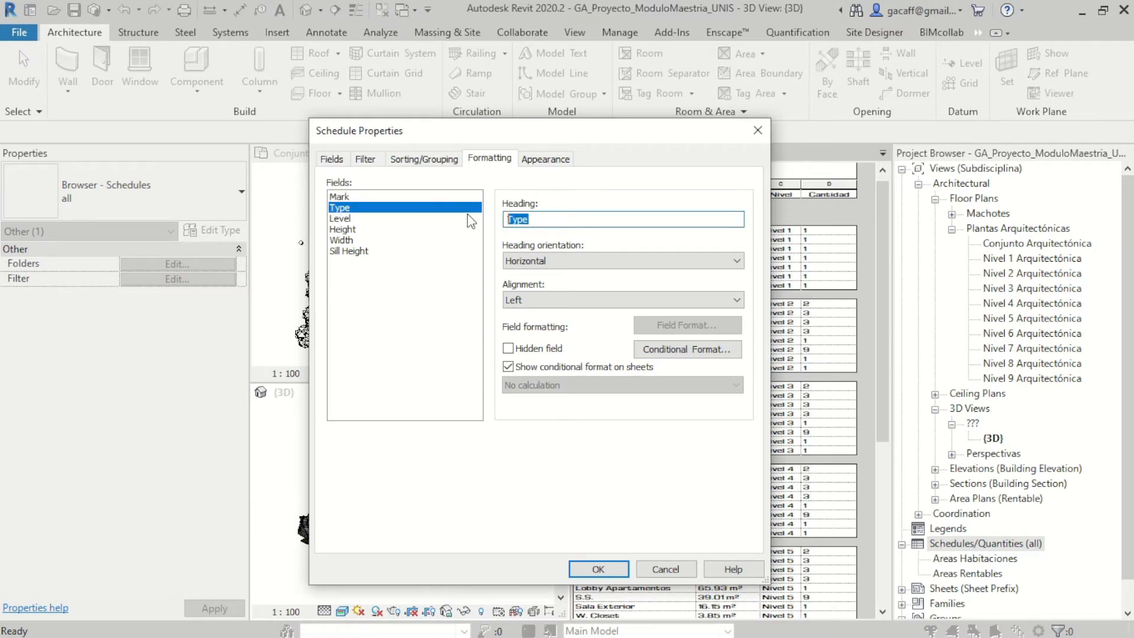
{"action": "type", "text": "Tipo"}
{"action": "left_click", "coordinate": [458, 219]}
{"action": "key", "text": "Tab"}
{"action": "type", "text": "Nivel"}
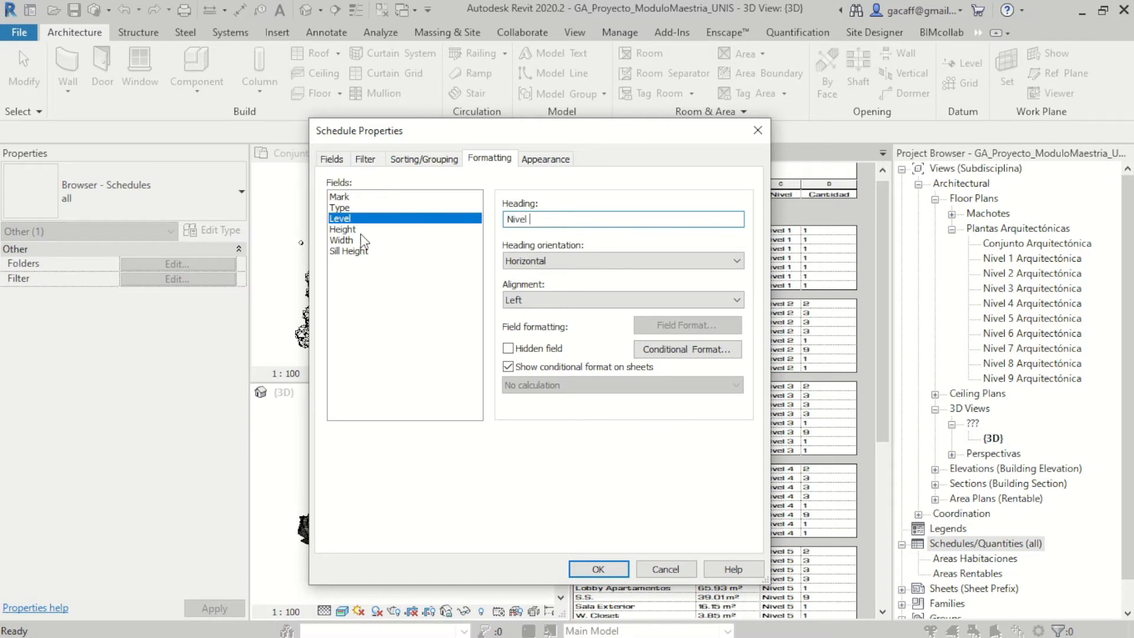
Step: Change the Height field's heading to "Altura" and the Width field's heading to "Ancho"
{"action": "left_click", "coordinate": [361, 229]}
{"action": "key", "text": "Tab"}
{"action": "type", "text": "Altura"}
{"action": "left_click", "coordinate": [377, 242]}
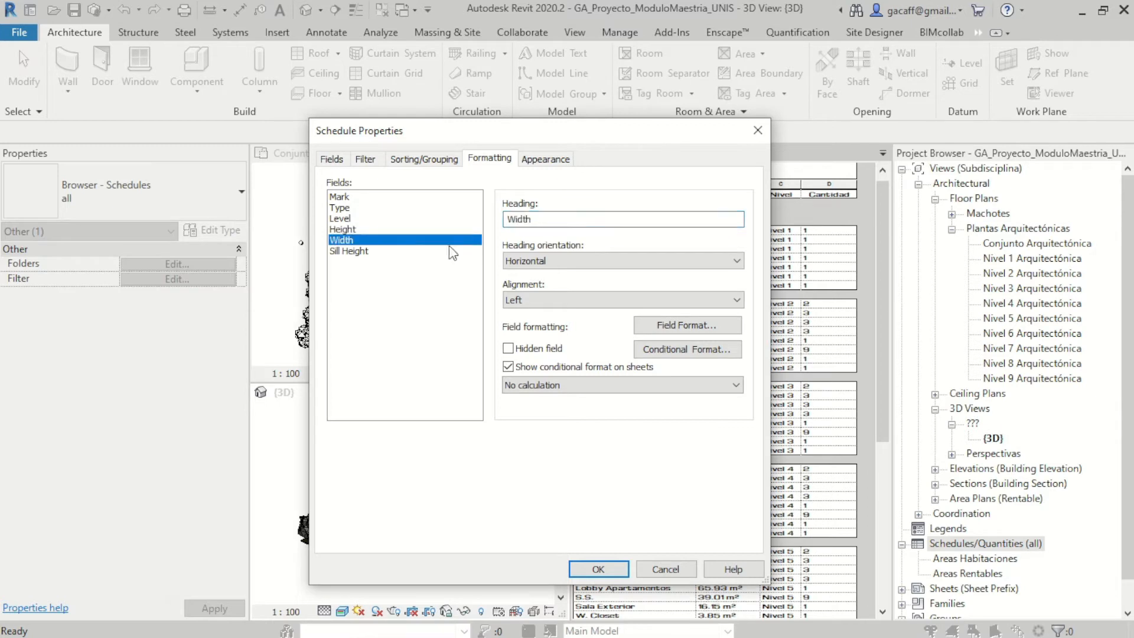
{"action": "left_click_drag", "start_coordinate": [541, 220], "coordinate": [506, 221]}
{"action": "type", "text": "Ancho"}
Step: Change the Sill Height field's column heading to "Sillar"
{"action": "left_click", "coordinate": [447, 250]}
{"action": "left_click_drag", "start_coordinate": [552, 220], "coordinate": [485, 225]}
{"action": "type", "text": "Sil"}
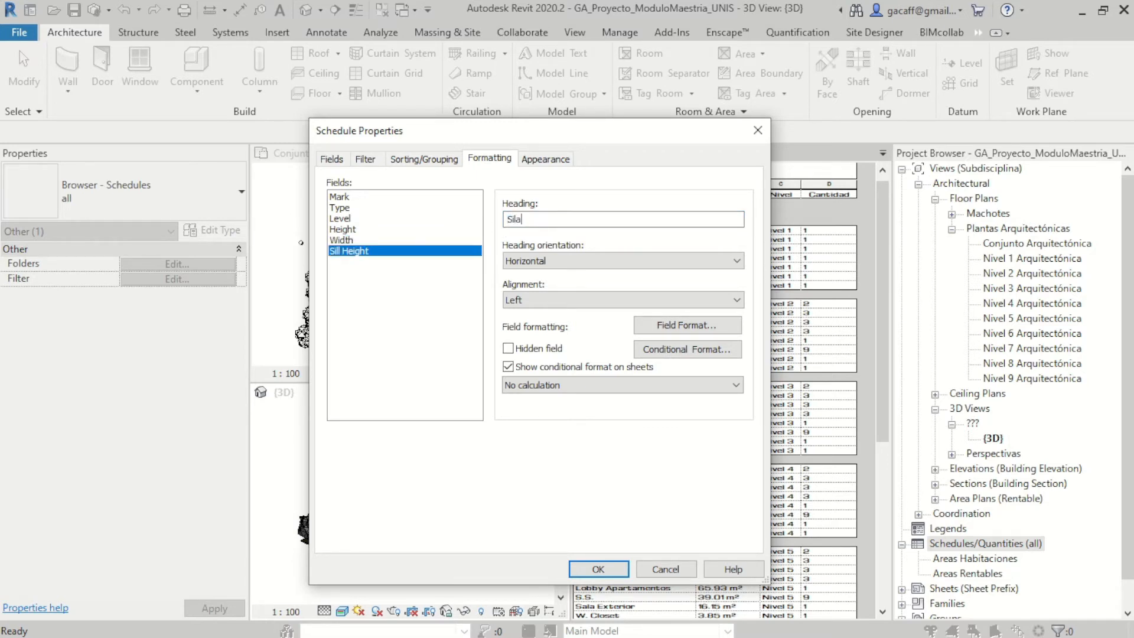
{"action": "type", "text": "lar"}
Step: Keep the Sill Height heading orientation Horizontal and set the field's alignment to Center
{"action": "left_click", "coordinate": [564, 266]}
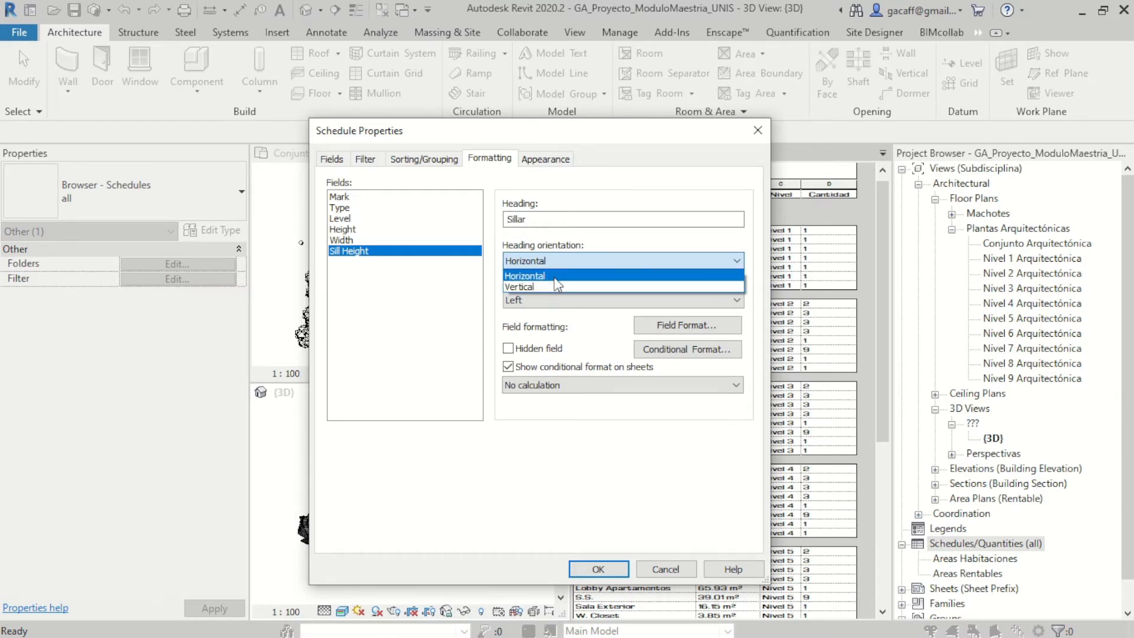
{"action": "left_click", "coordinate": [555, 277]}
{"action": "left_click", "coordinate": [558, 299]}
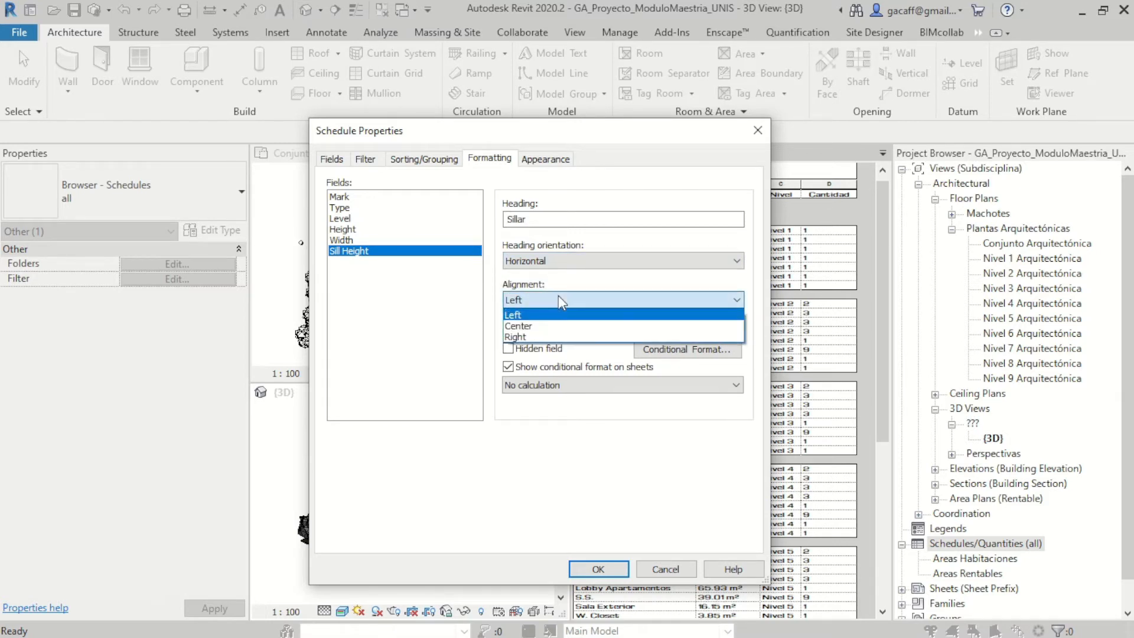
{"action": "left_click", "coordinate": [539, 328]}
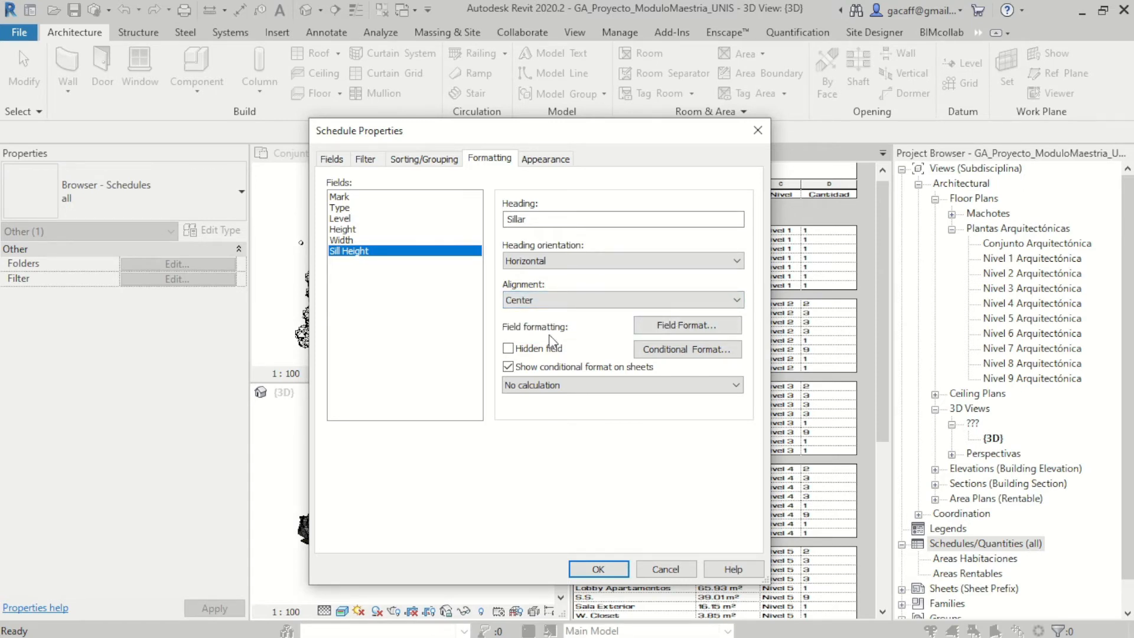
Step: Override the project settings in the Sill Height field's format with Centimeters and the cm unit symbol
{"action": "left_click", "coordinate": [688, 325]}
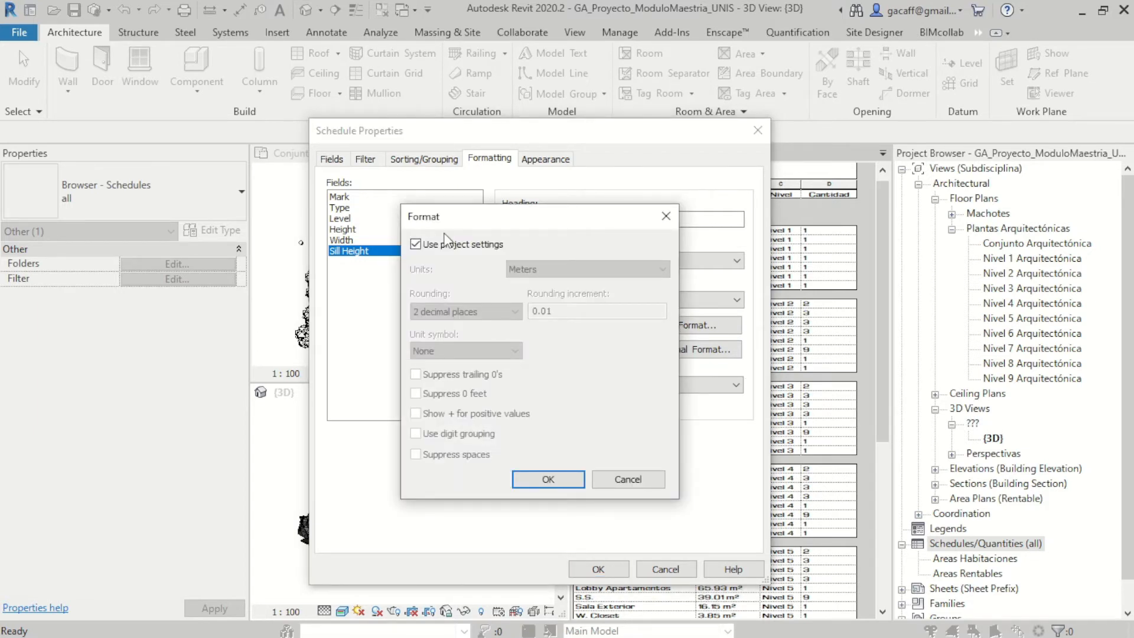
{"action": "left_click_drag", "start_coordinate": [473, 217], "coordinate": [563, 220]}
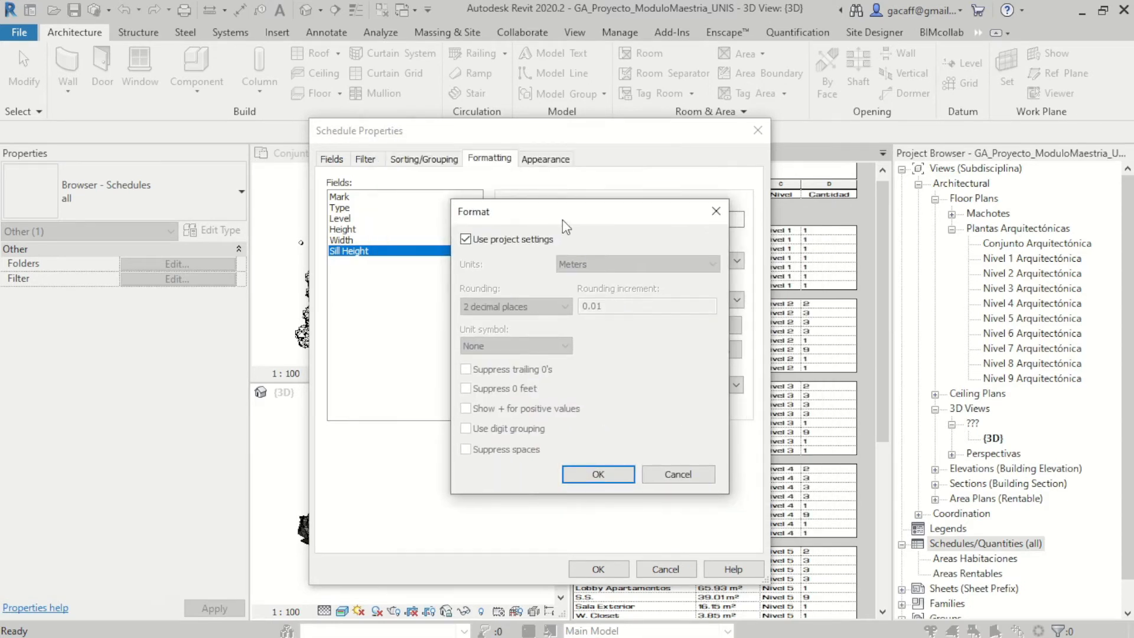
{"action": "left_click", "coordinate": [520, 240]}
{"action": "left_click", "coordinate": [621, 268]}
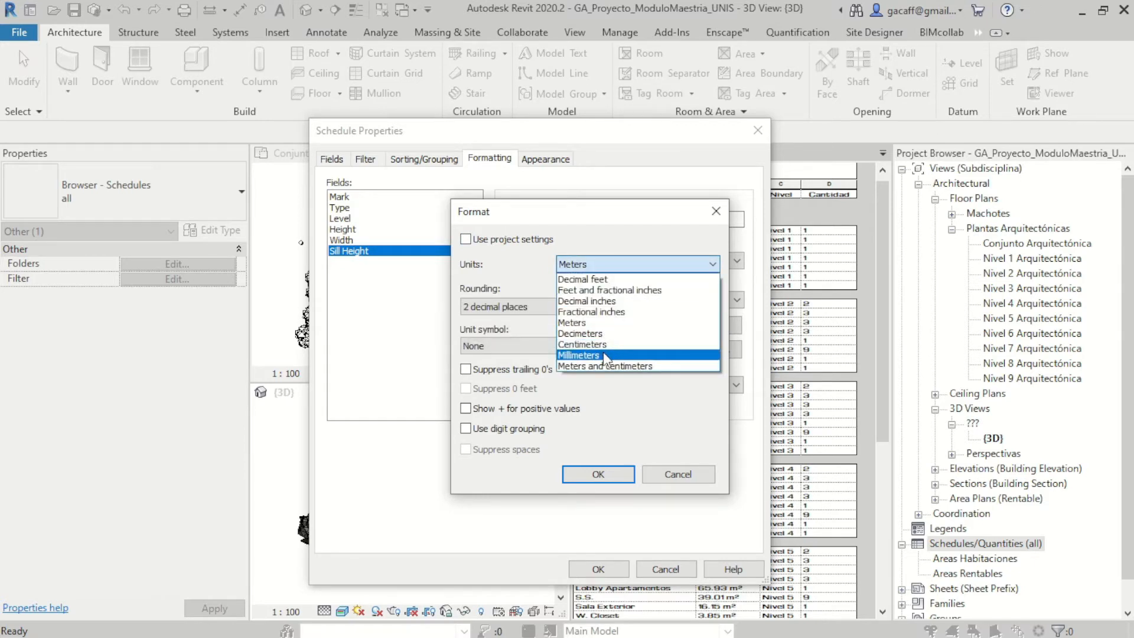
{"action": "left_click", "coordinate": [571, 224]}
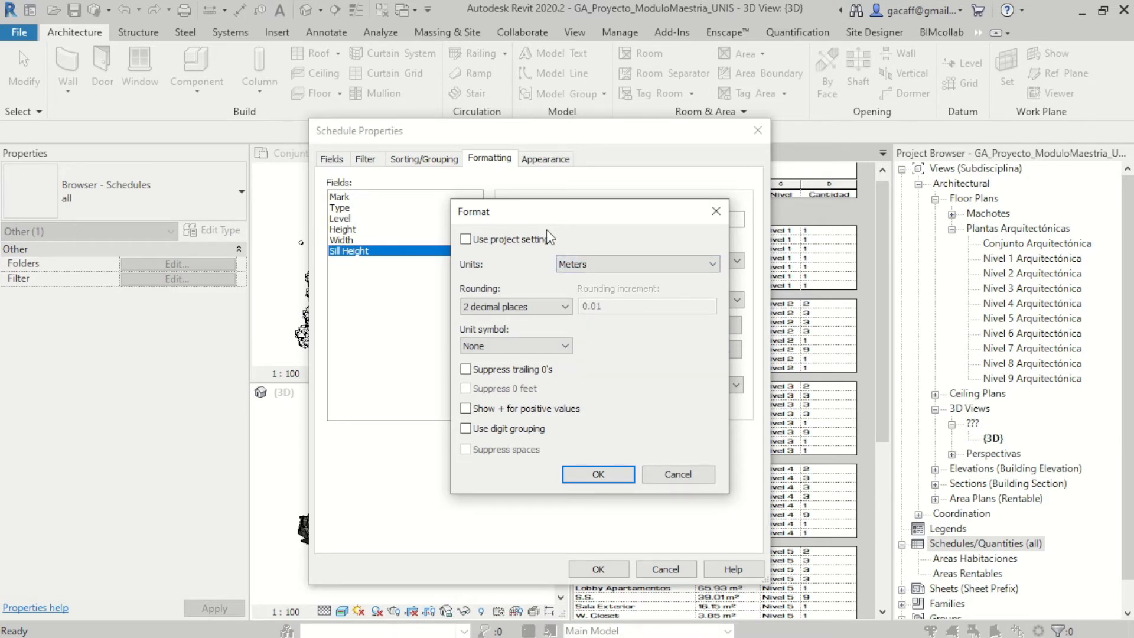
{"action": "left_click", "coordinate": [522, 238]}
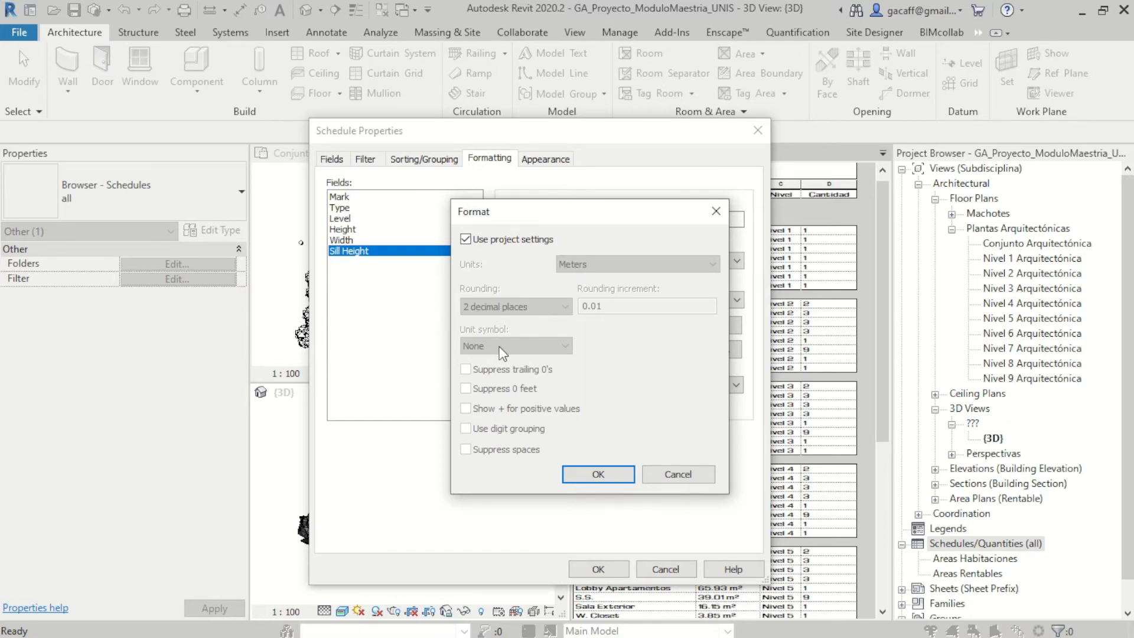
{"action": "left_click", "coordinate": [503, 247]}
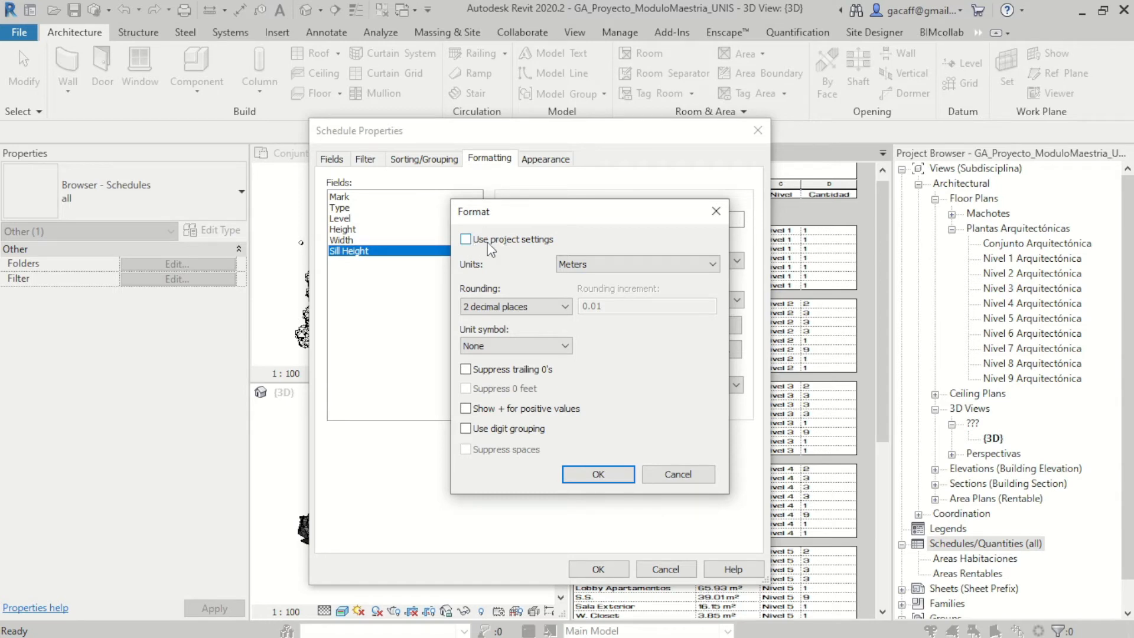
{"action": "left_click", "coordinate": [648, 264]}
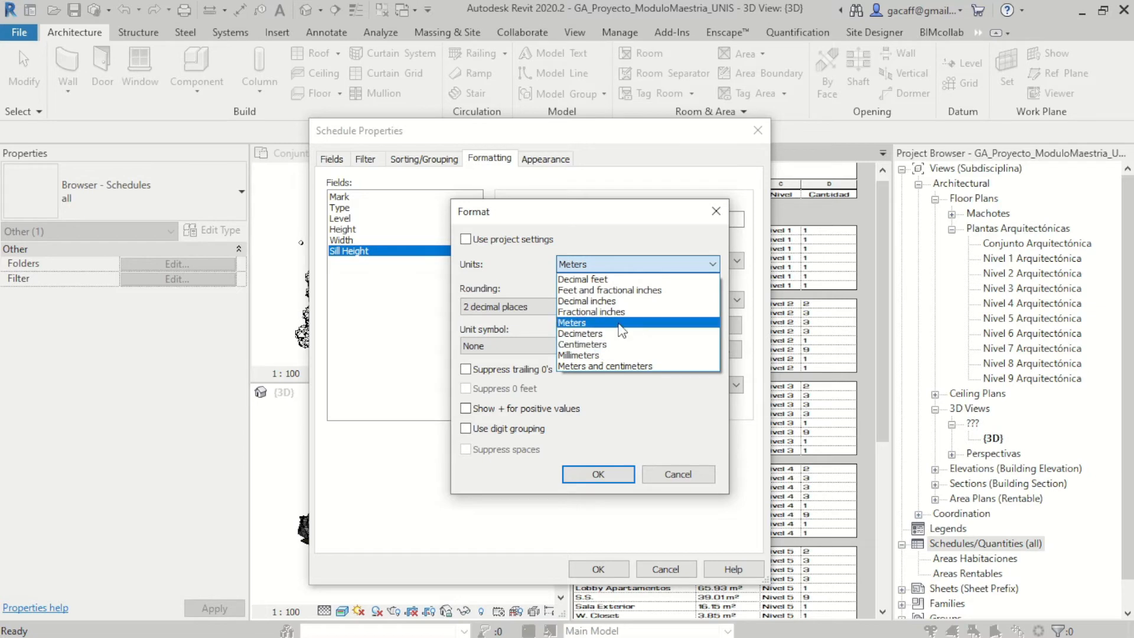
{"action": "left_click", "coordinate": [614, 344]}
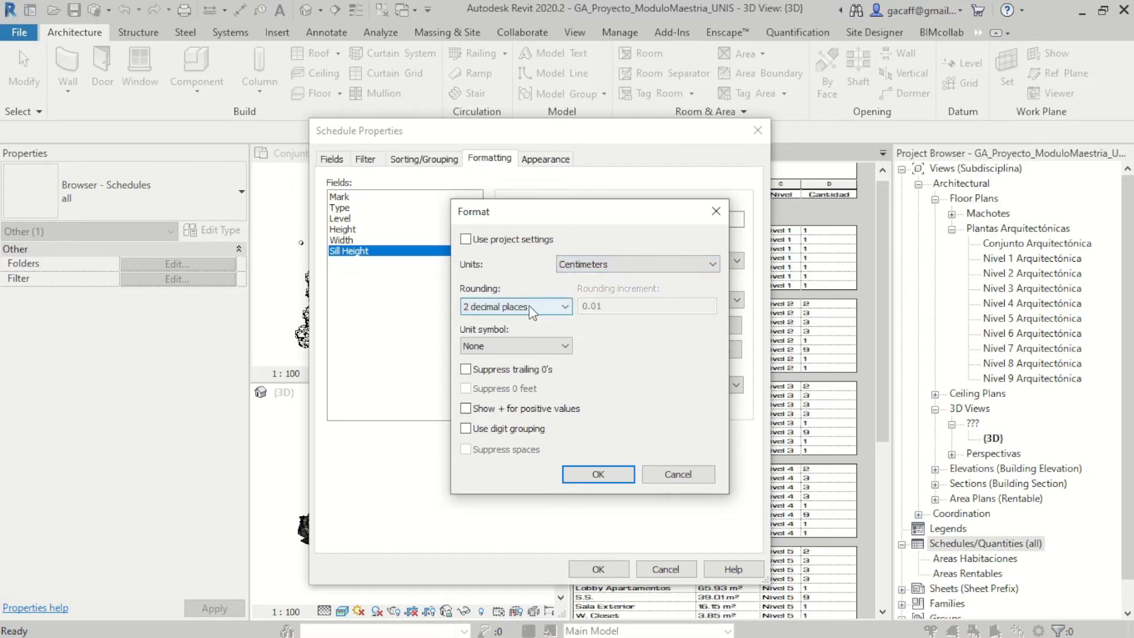
{"action": "left_click", "coordinate": [511, 346]}
{"action": "left_click", "coordinate": [520, 365]}
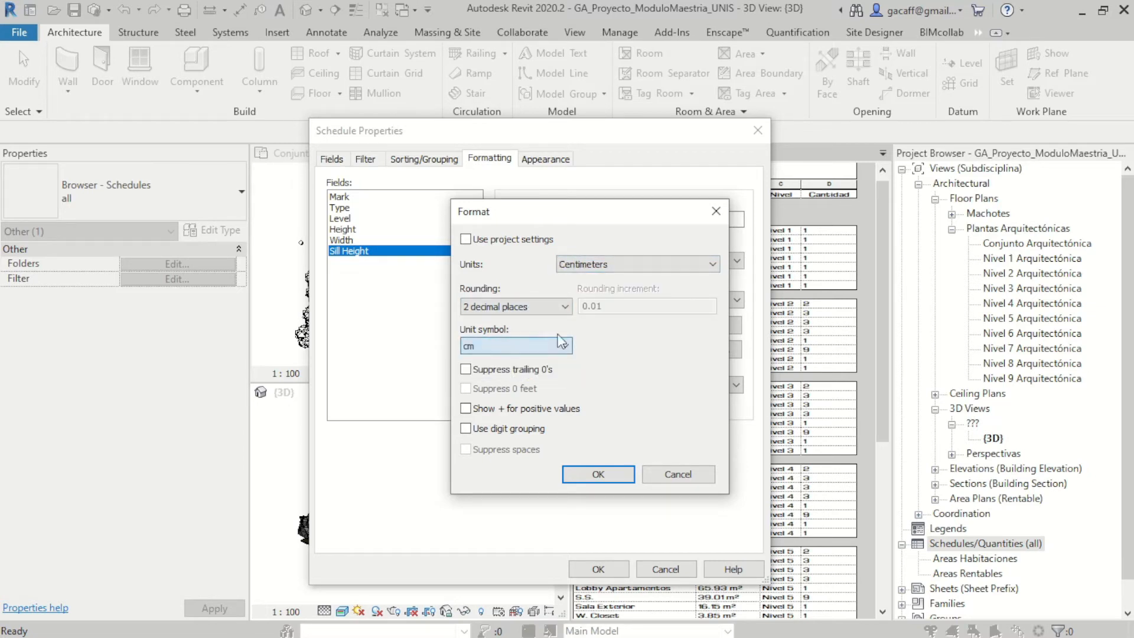
{"action": "left_click", "coordinate": [594, 476]}
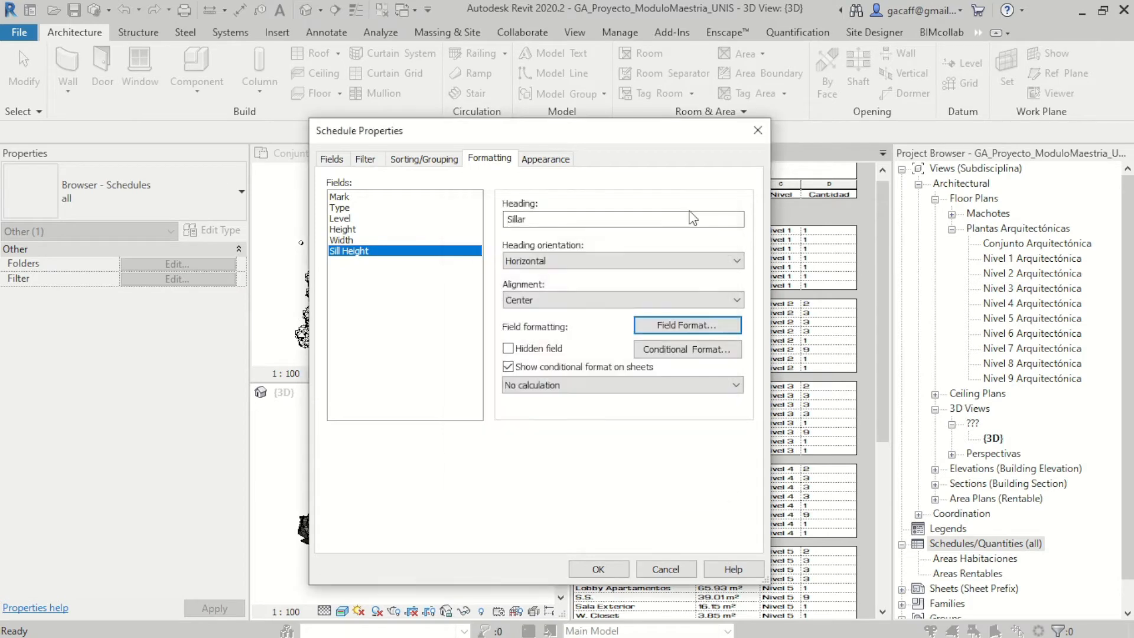
Step: Return the Sill Height field's format to the project settings
{"action": "left_click", "coordinate": [672, 324]}
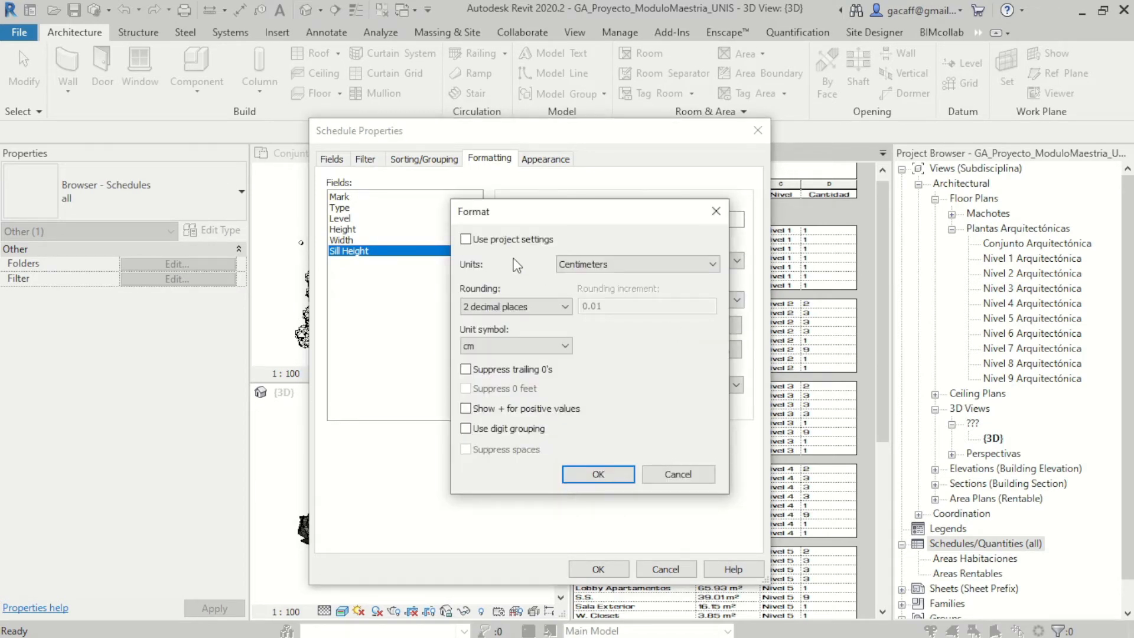
{"action": "left_click", "coordinate": [508, 240]}
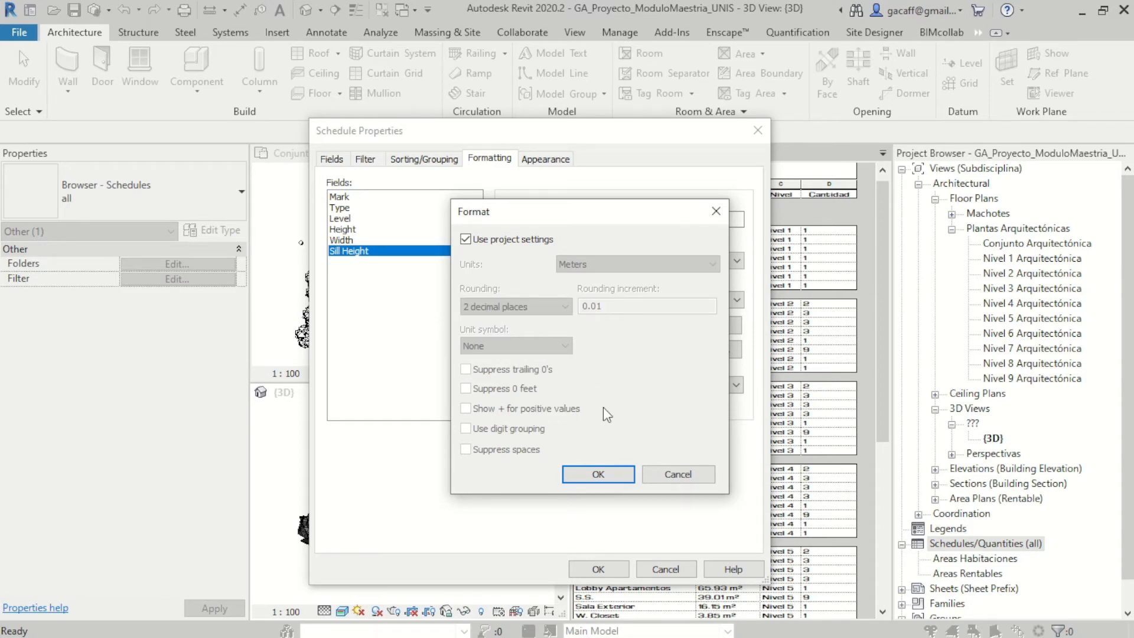
{"action": "left_click", "coordinate": [600, 476]}
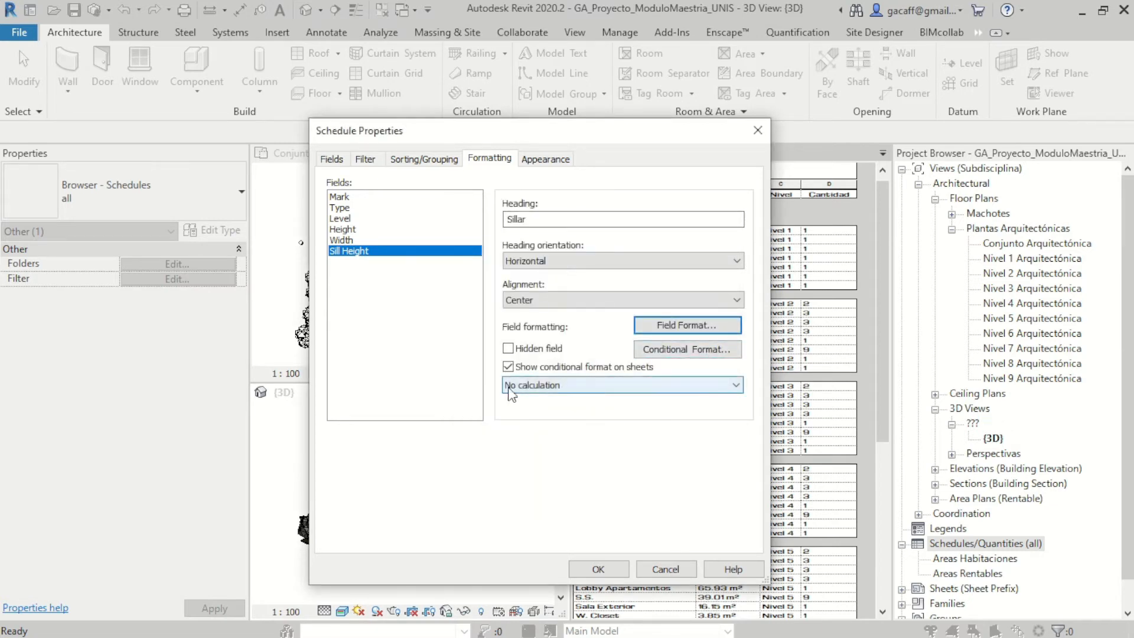
Step: Review the Sill Height field's calculation options and the formatting of the Mark, Type and Level fields
{"action": "left_click", "coordinate": [596, 387]}
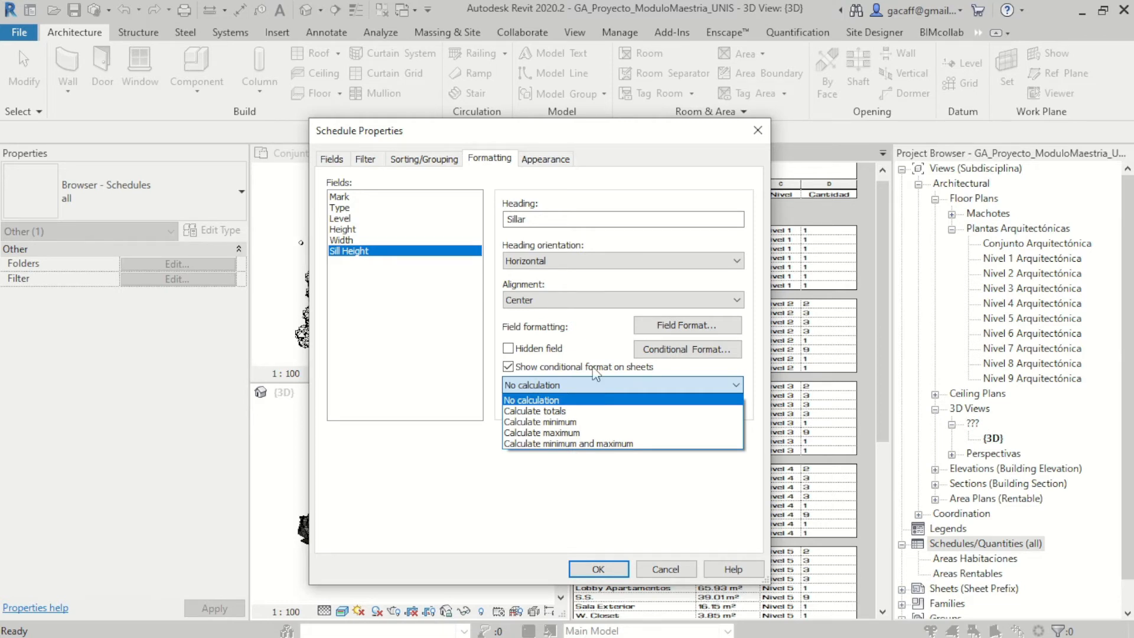
{"action": "left_click", "coordinate": [568, 400]}
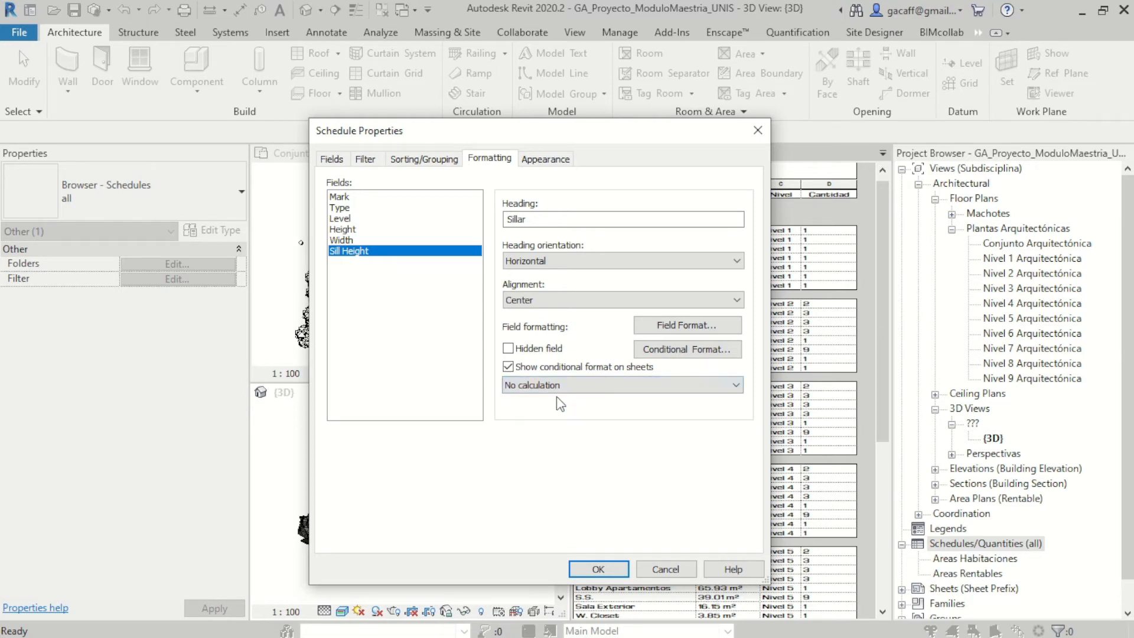
{"action": "left_click", "coordinate": [366, 197]}
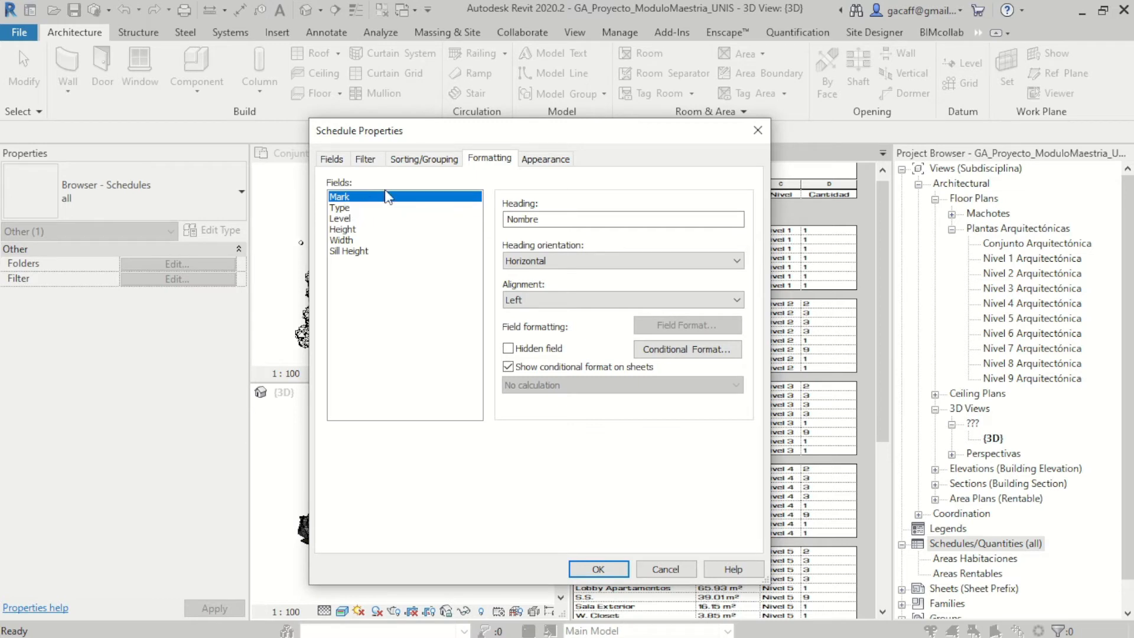
{"action": "left_click", "coordinate": [354, 209]}
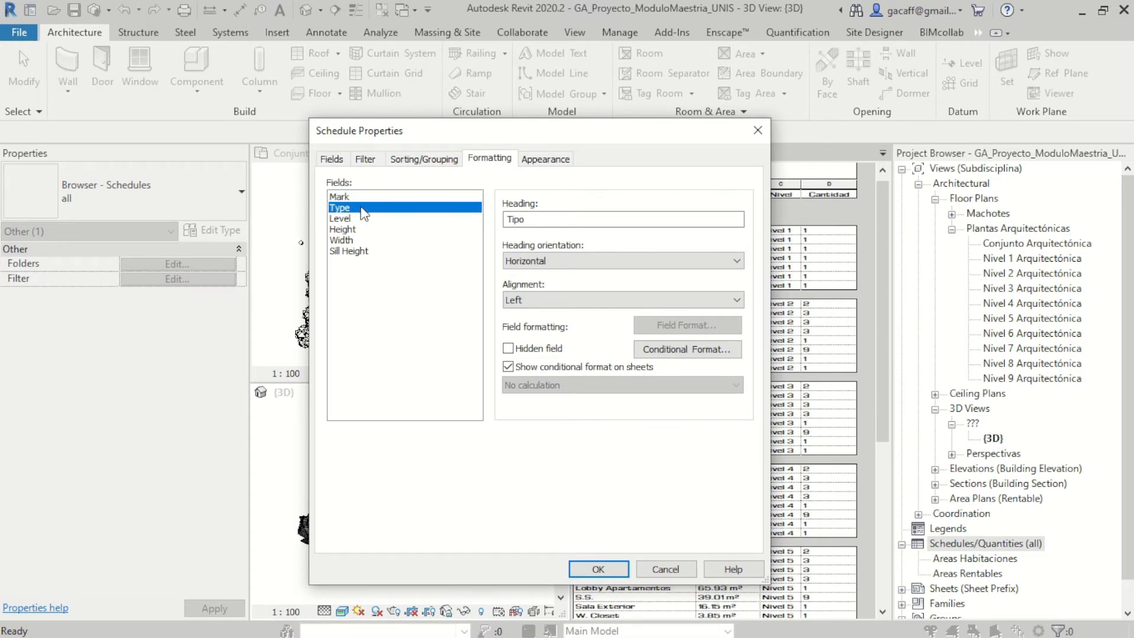
{"action": "left_click", "coordinate": [402, 220]}
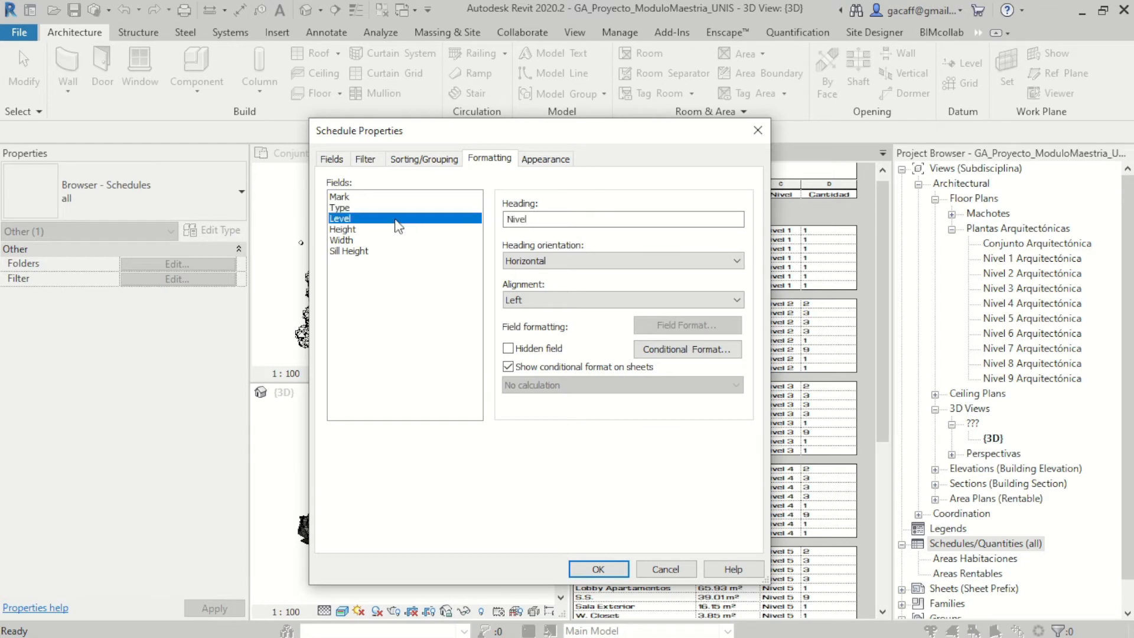
Step: Set the Height and Width fields to Calculate totals
{"action": "left_click", "coordinate": [387, 230]}
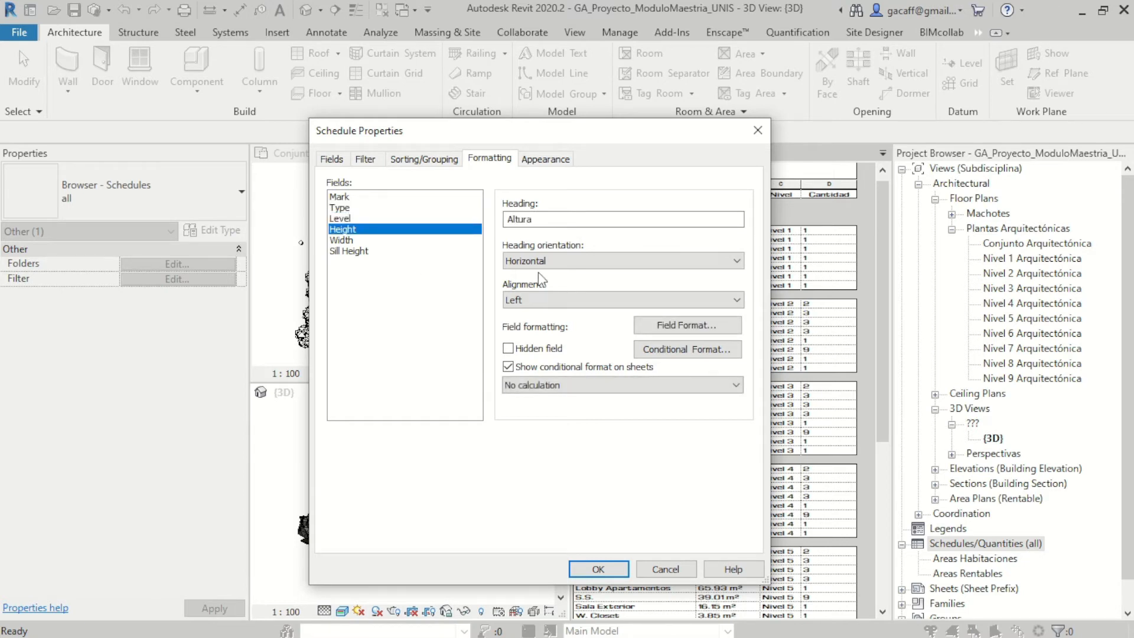
{"action": "left_click", "coordinate": [572, 385]}
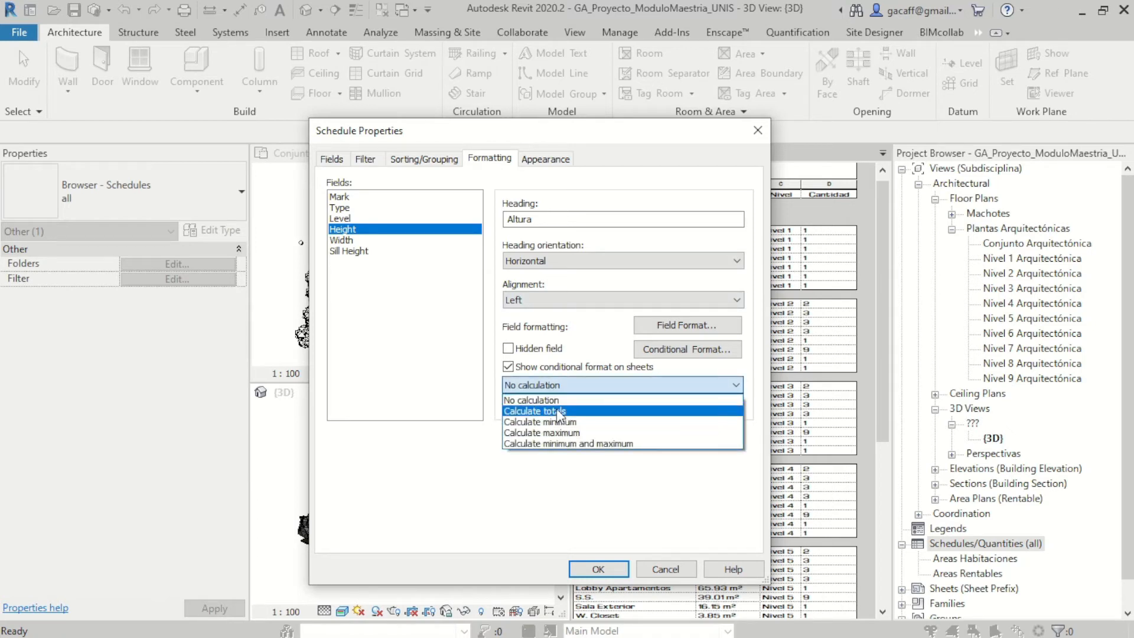
{"action": "left_click", "coordinate": [557, 410]}
{"action": "left_click", "coordinate": [357, 240]}
{"action": "left_click", "coordinate": [570, 390]}
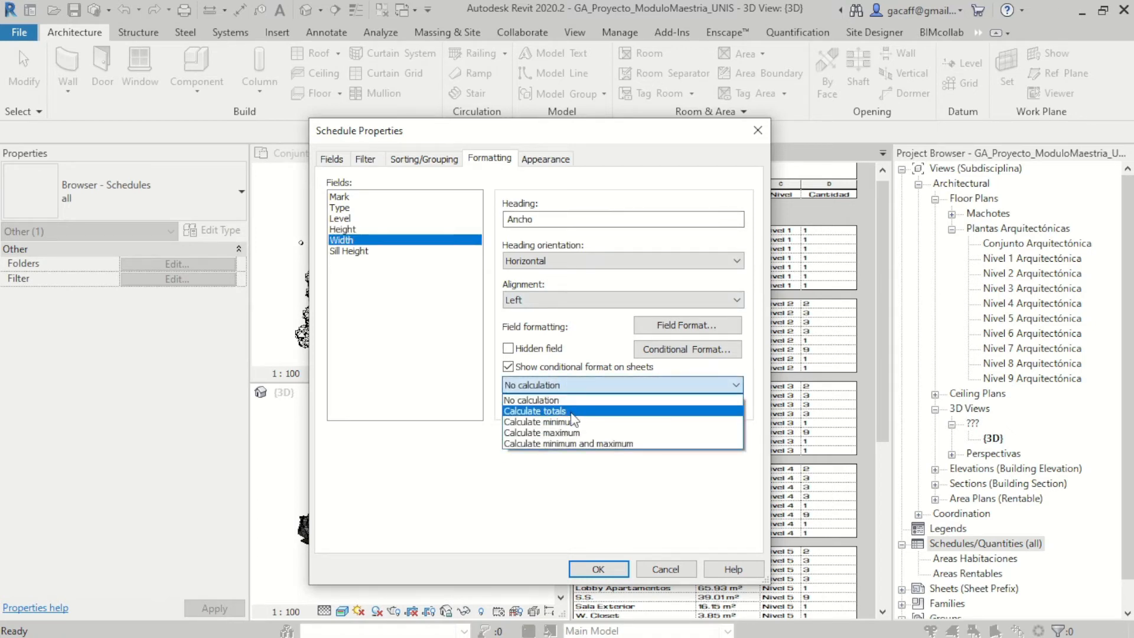
{"action": "left_click", "coordinate": [571, 412]}
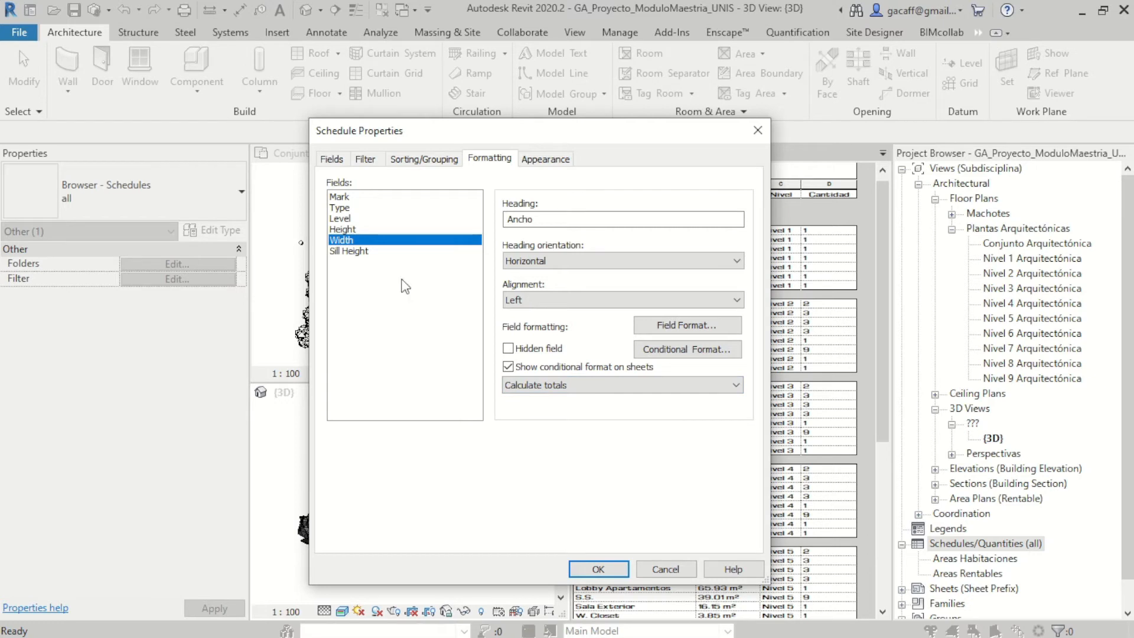
Step: Set the Sill Height field to Calculate totals as well
{"action": "left_click", "coordinate": [396, 252]}
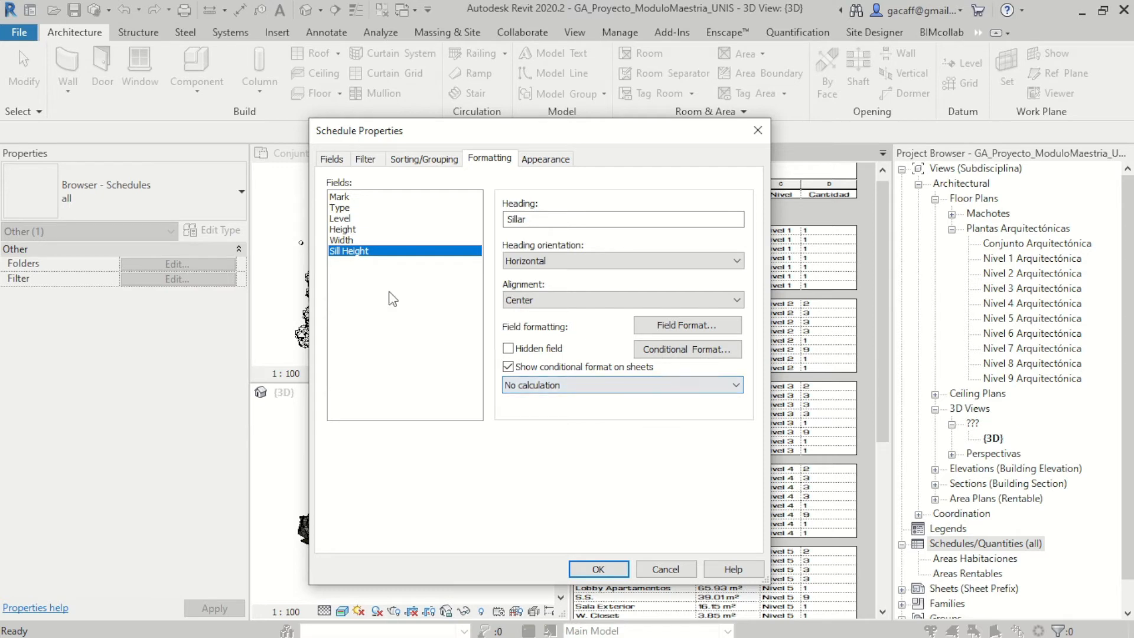
{"action": "left_click", "coordinate": [550, 385]}
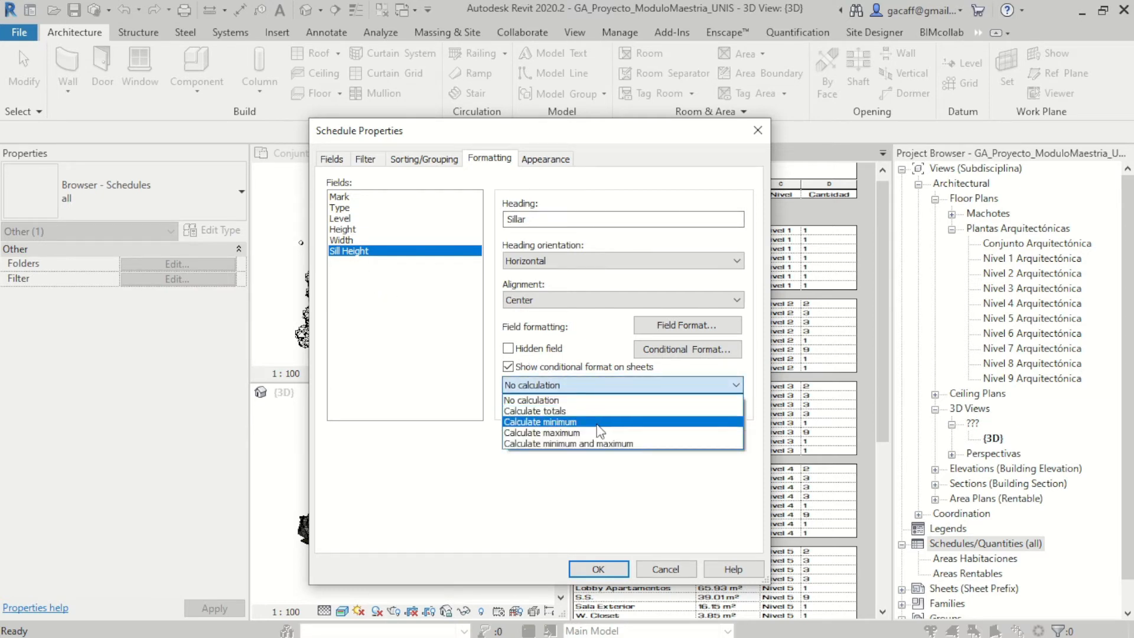
{"action": "left_click", "coordinate": [572, 411]}
Step: Add the Count field to the window schedule after Sill Height
{"action": "left_click", "coordinate": [348, 196]}
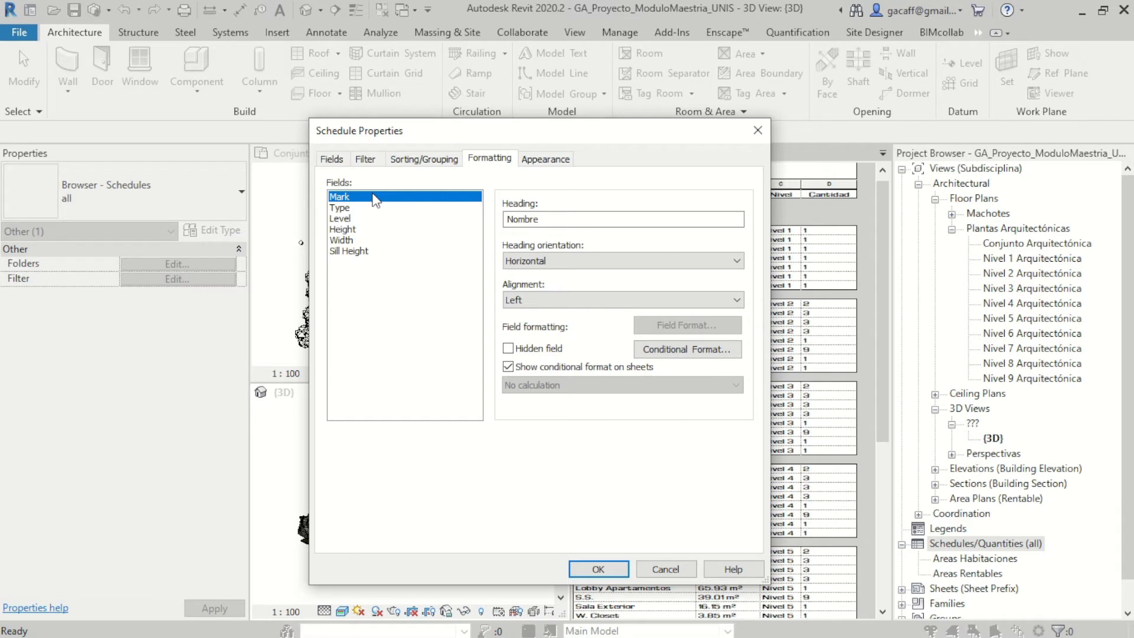
{"action": "left_click", "coordinate": [332, 160]}
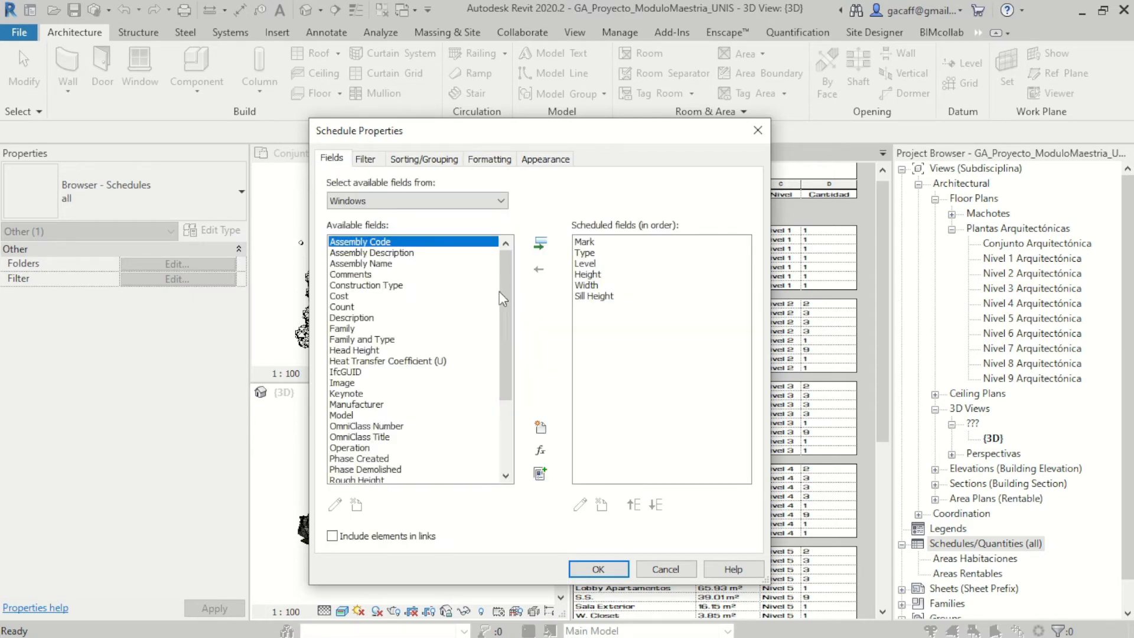
{"action": "scroll", "coordinate": [504, 287], "scroll_direction": "down", "scroll_amount": 1}
{"action": "left_click", "coordinate": [355, 275]}
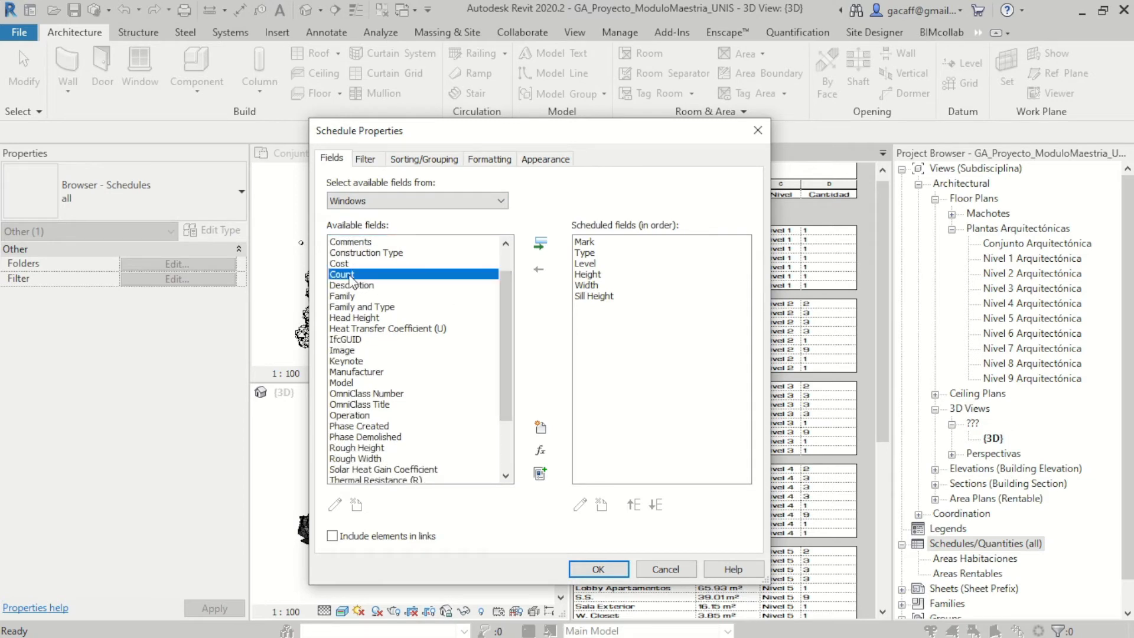
{"action": "left_click", "coordinate": [541, 244]}
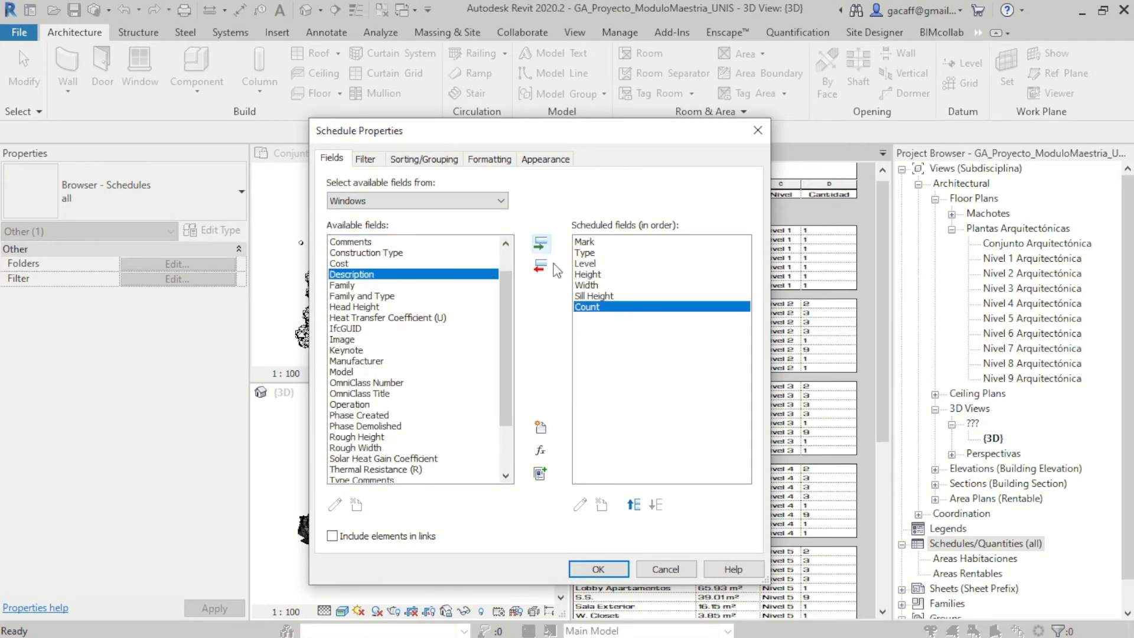
Step: Change the Count field's heading to "Cantidad" and set it to Calculate totals
{"action": "left_click", "coordinate": [488, 159]}
{"action": "left_click", "coordinate": [348, 261]}
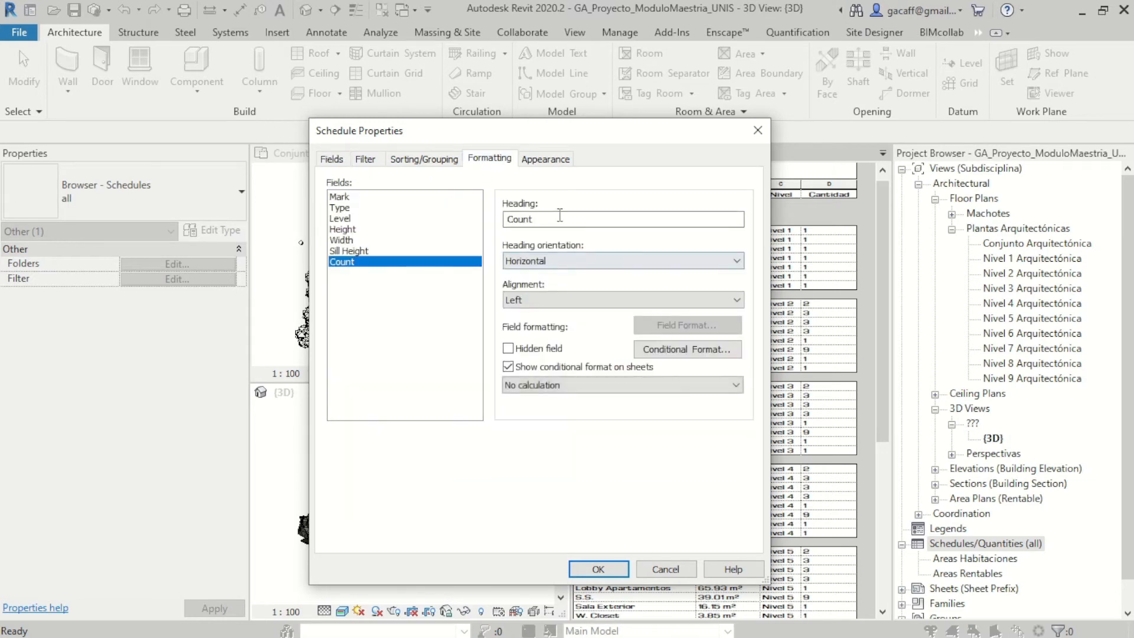
{"action": "left_click_drag", "start_coordinate": [539, 220], "coordinate": [499, 226]}
{"action": "type", "text": "Cantidad"}
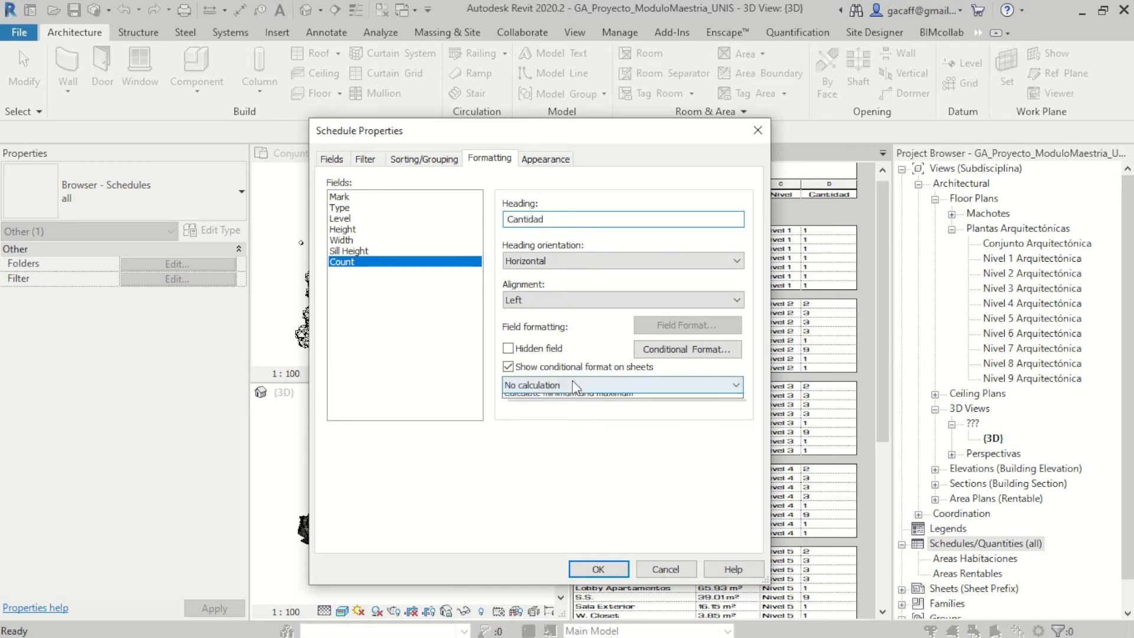
{"action": "left_click", "coordinate": [572, 382]}
{"action": "left_click", "coordinate": [567, 411]}
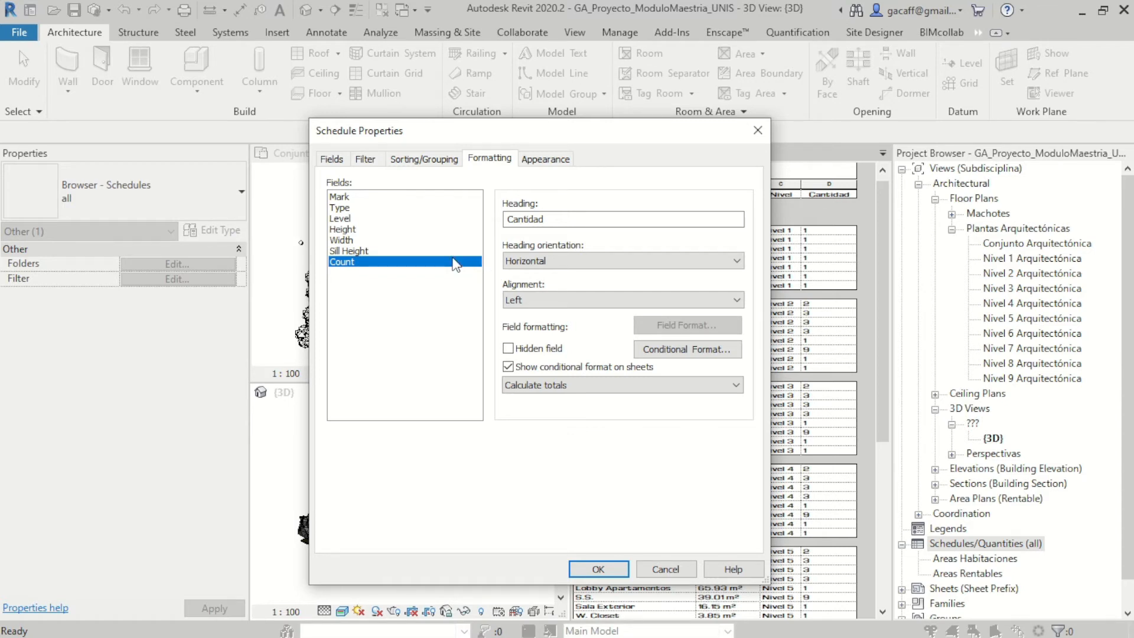
Step: Check the schedule's appearance settings, then accept the schedule properties to create the window schedule
{"action": "left_click", "coordinate": [537, 160]}
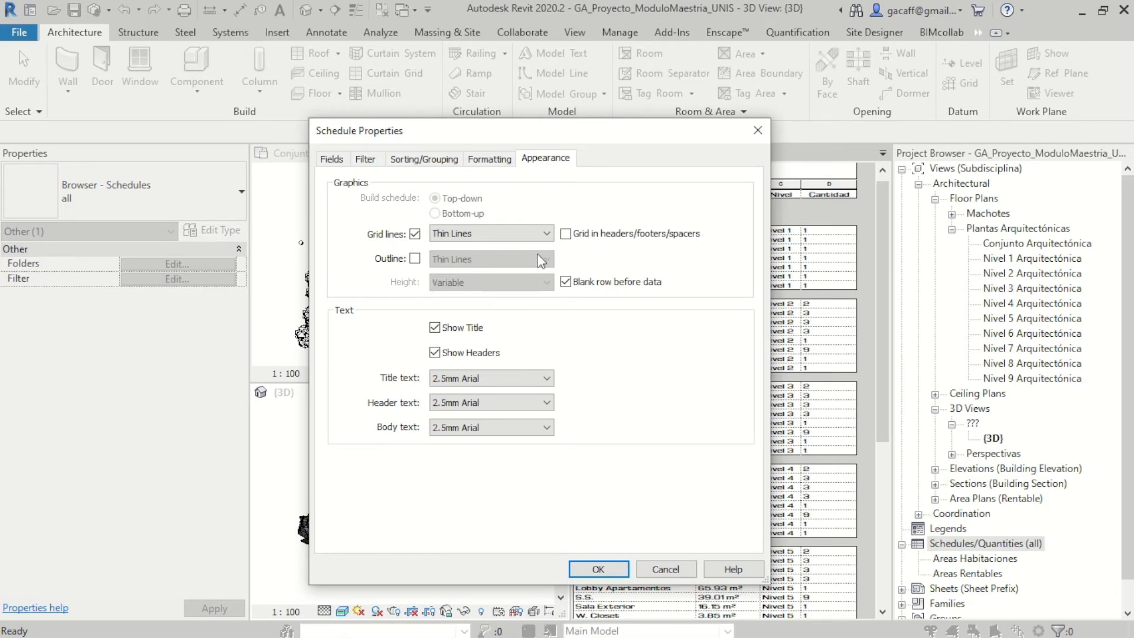
{"action": "left_click", "coordinate": [493, 164]}
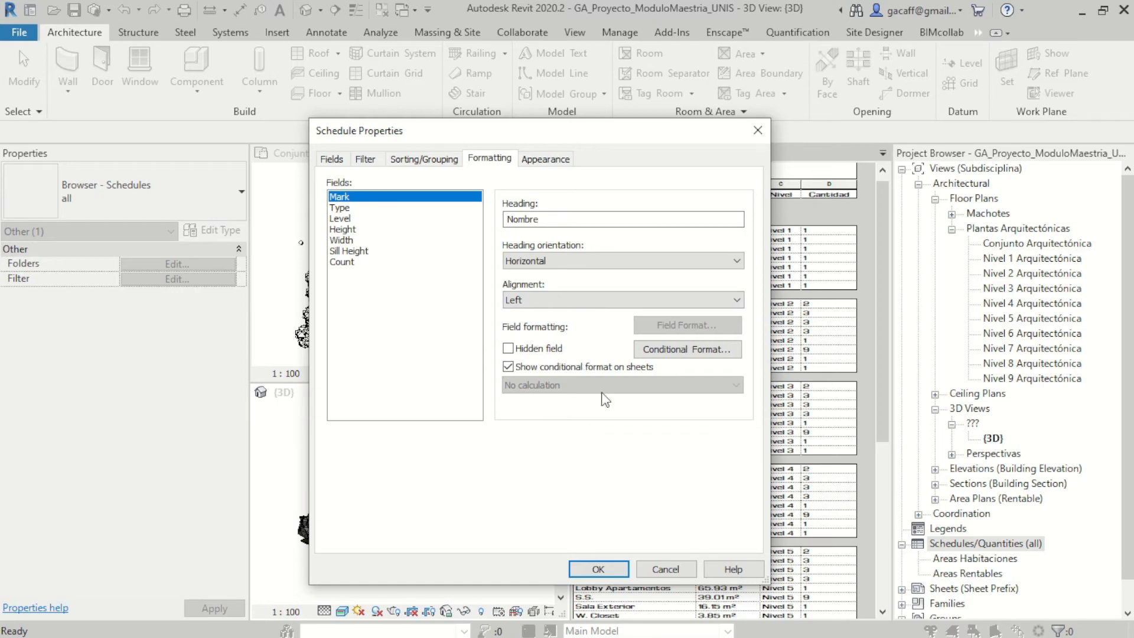
{"action": "left_click", "coordinate": [598, 569]}
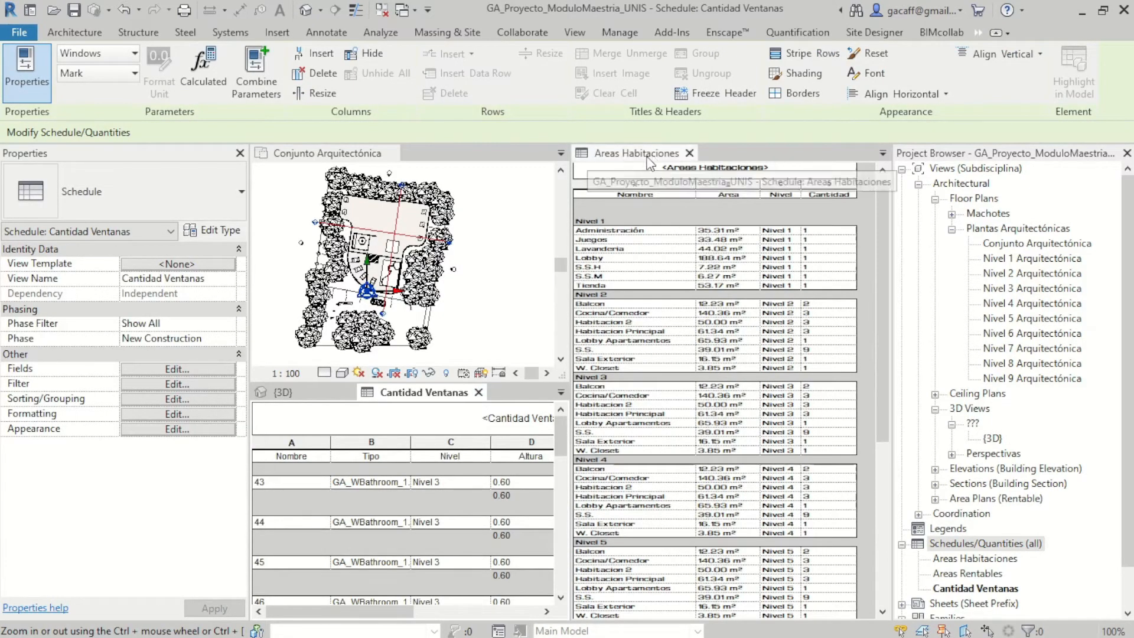
Step: Close the Conjunto Arquitectónica floor plan and the Areas Habitaciones schedule so the Cantidad Ventanas schedule fills the view area
{"action": "left_click", "coordinate": [658, 180]}
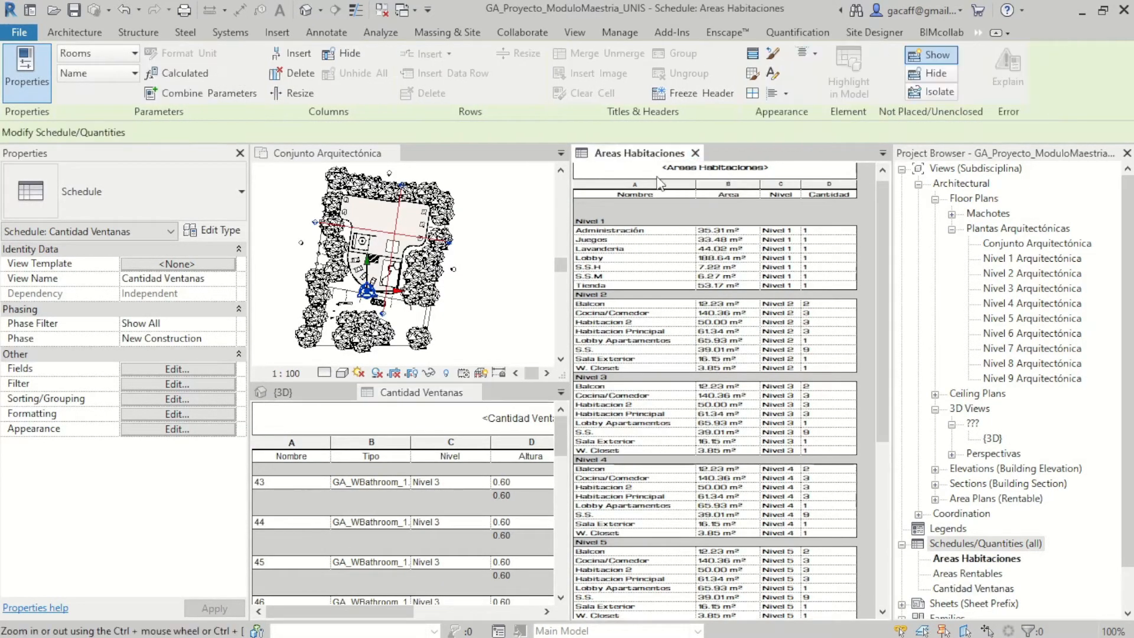
{"action": "left_click", "coordinate": [391, 155]}
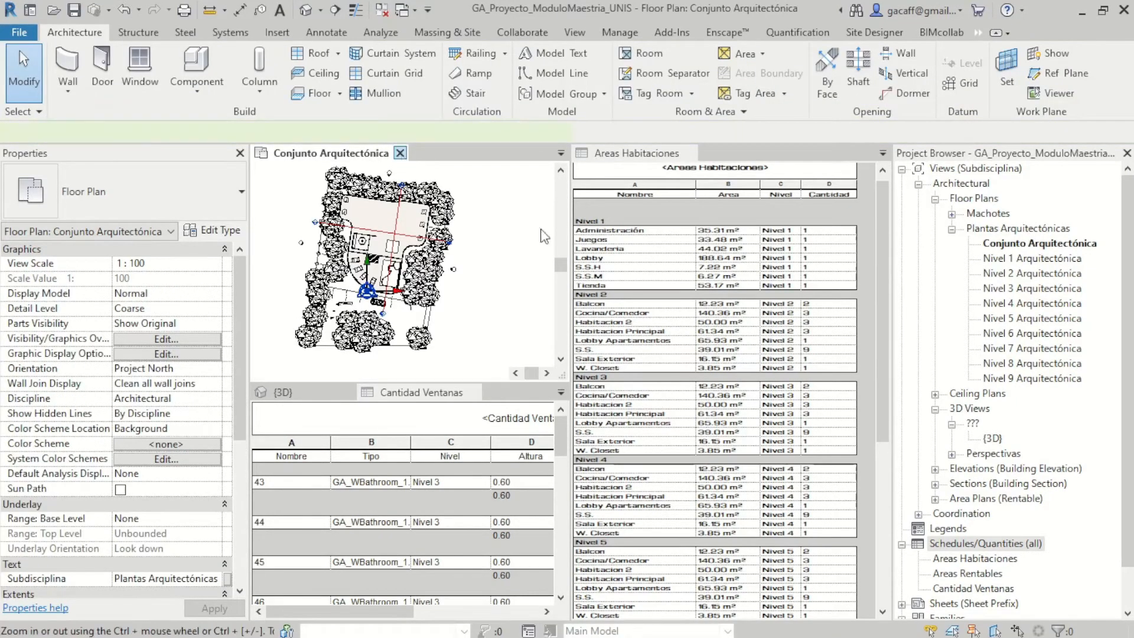
{"action": "left_click", "coordinate": [400, 153]}
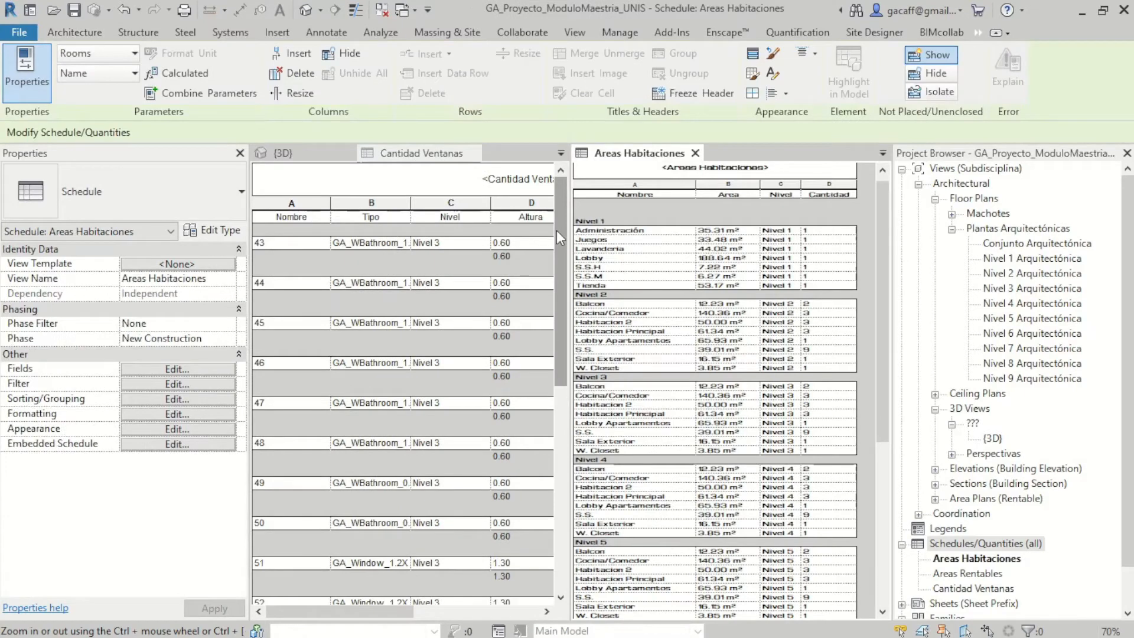
{"action": "left_click", "coordinate": [695, 153]}
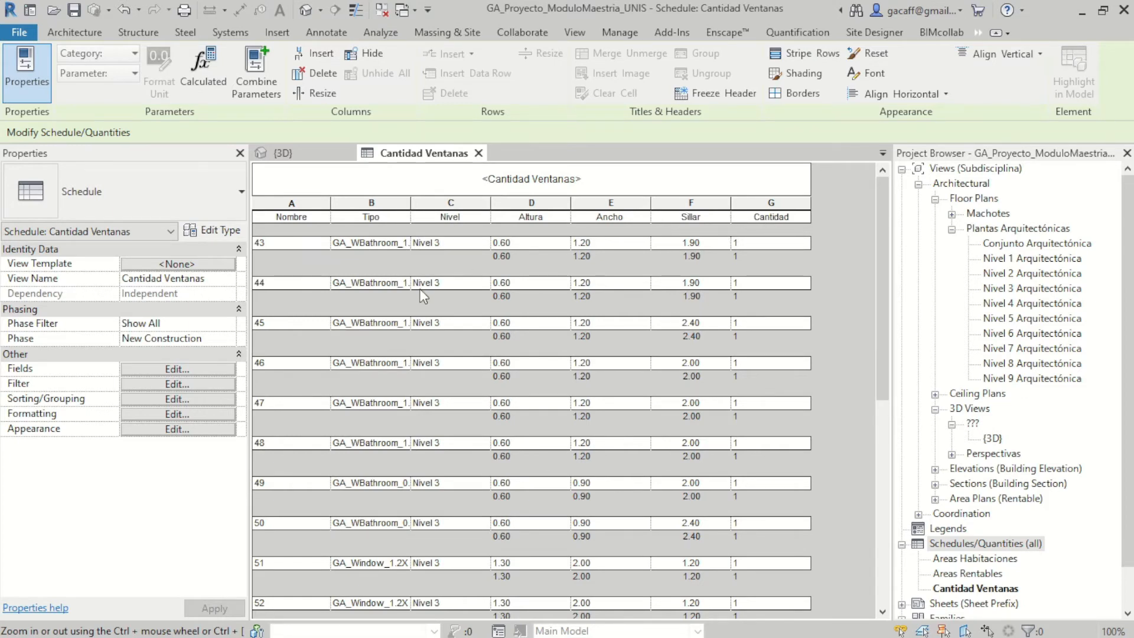
Step: Widen the Tipo column of the Cantidad Ventanas schedule so the full window type names fit
{"action": "scroll", "coordinate": [422, 296], "scroll_direction": "down", "scroll_amount": 3}
{"action": "scroll", "coordinate": [405, 298], "scroll_direction": "up", "scroll_amount": 3}
{"action": "left_click_drag", "start_coordinate": [410, 202], "coordinate": [458, 203]}
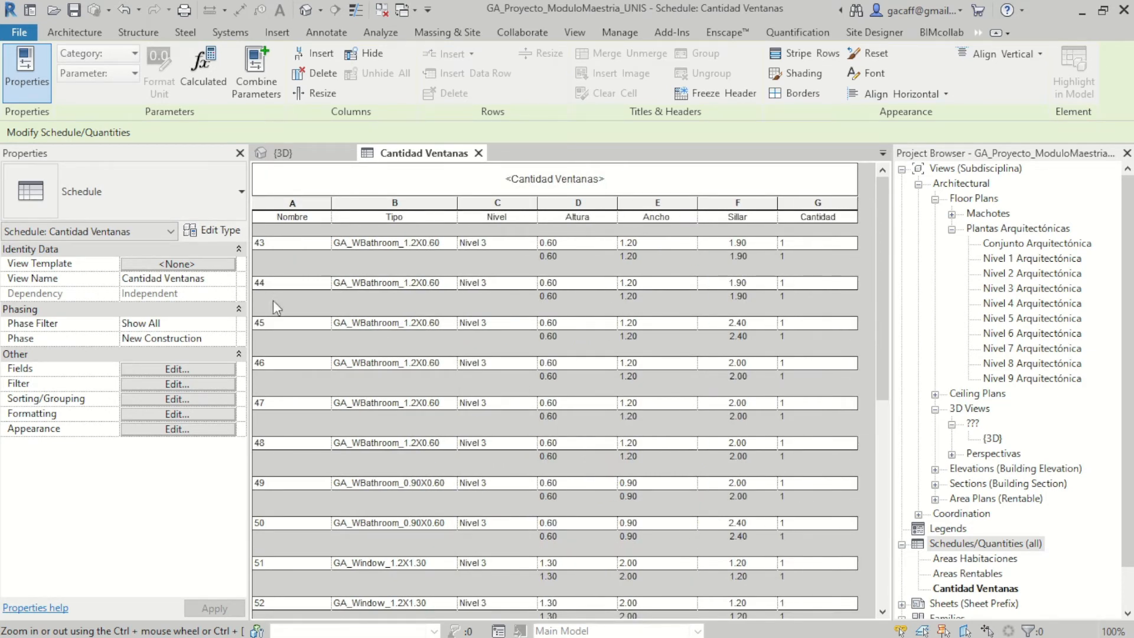
Step: Examine the window schedule's rows from first to last, checking marks, types, levels, dimensions and grand totals
{"action": "scroll", "coordinate": [289, 324], "scroll_direction": "down", "scroll_amount": 6}
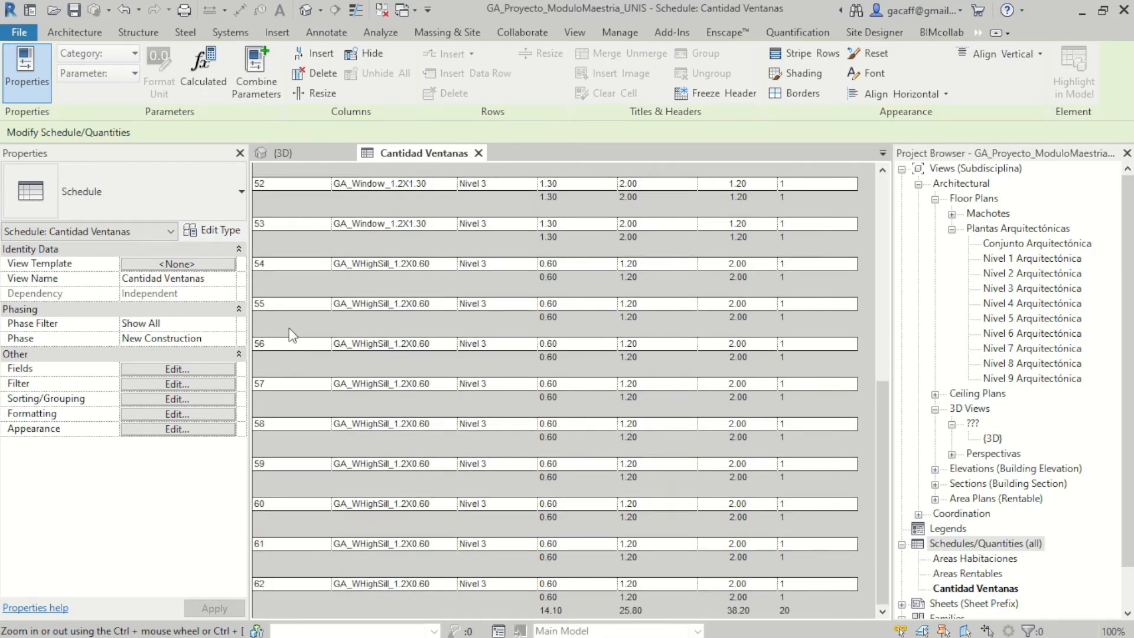
{"action": "scroll", "coordinate": [289, 328], "scroll_direction": "up", "scroll_amount": 7}
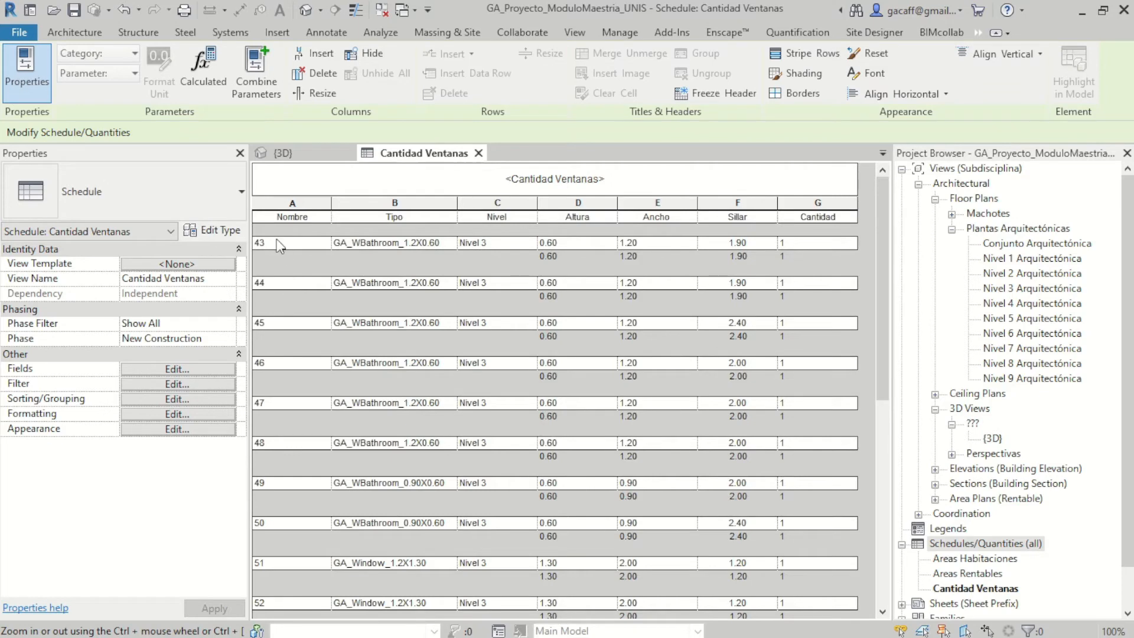
{"action": "scroll", "coordinate": [276, 239], "scroll_direction": "down", "scroll_amount": 6}
{"action": "scroll", "coordinate": [289, 564], "scroll_direction": "up", "scroll_amount": 7}
{"action": "scroll", "coordinate": [433, 254], "scroll_direction": "down", "scroll_amount": 1}
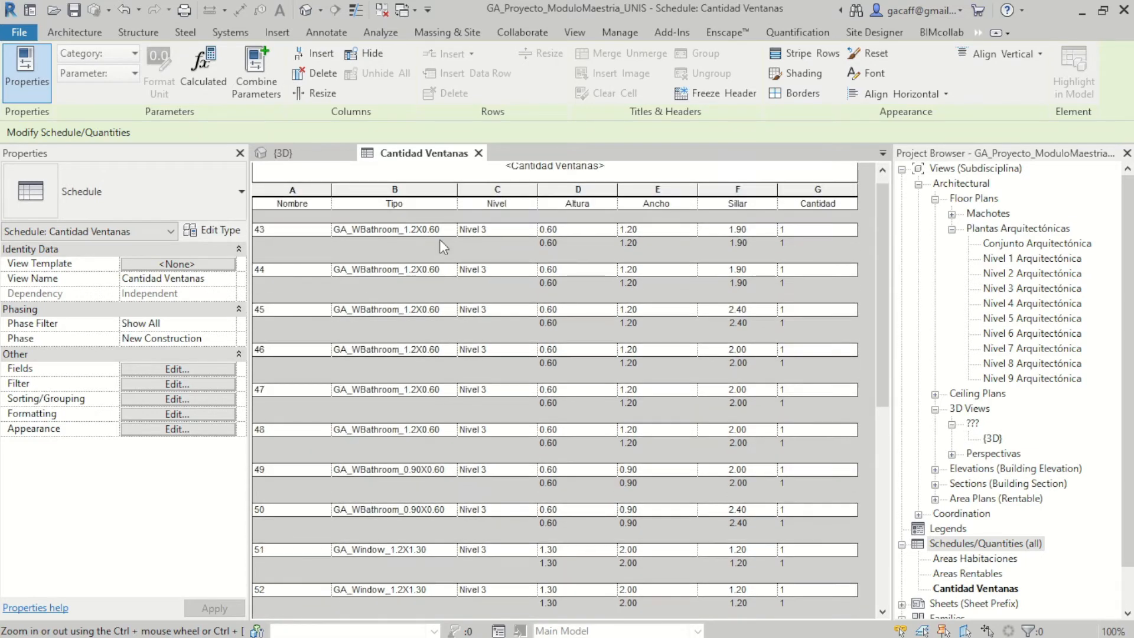
{"action": "scroll", "coordinate": [439, 239], "scroll_direction": "down", "scroll_amount": 1}
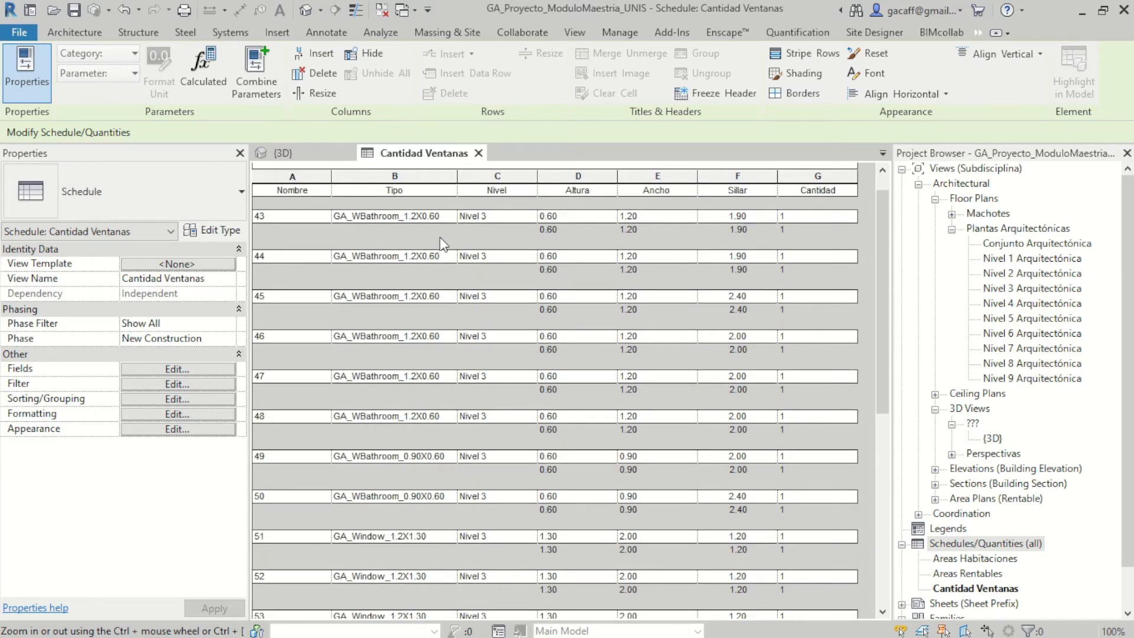
{"action": "scroll", "coordinate": [434, 266], "scroll_direction": "up", "scroll_amount": 1}
{"action": "scroll", "coordinate": [401, 348], "scroll_direction": "down", "scroll_amount": 3}
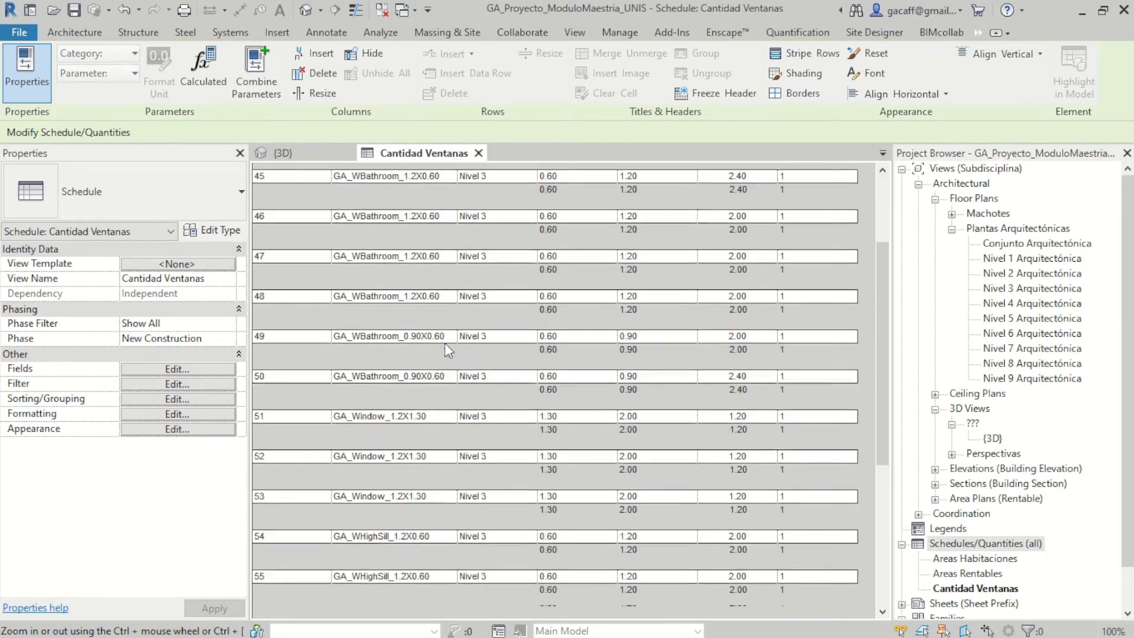
{"action": "scroll", "coordinate": [444, 354], "scroll_direction": "down", "scroll_amount": 1}
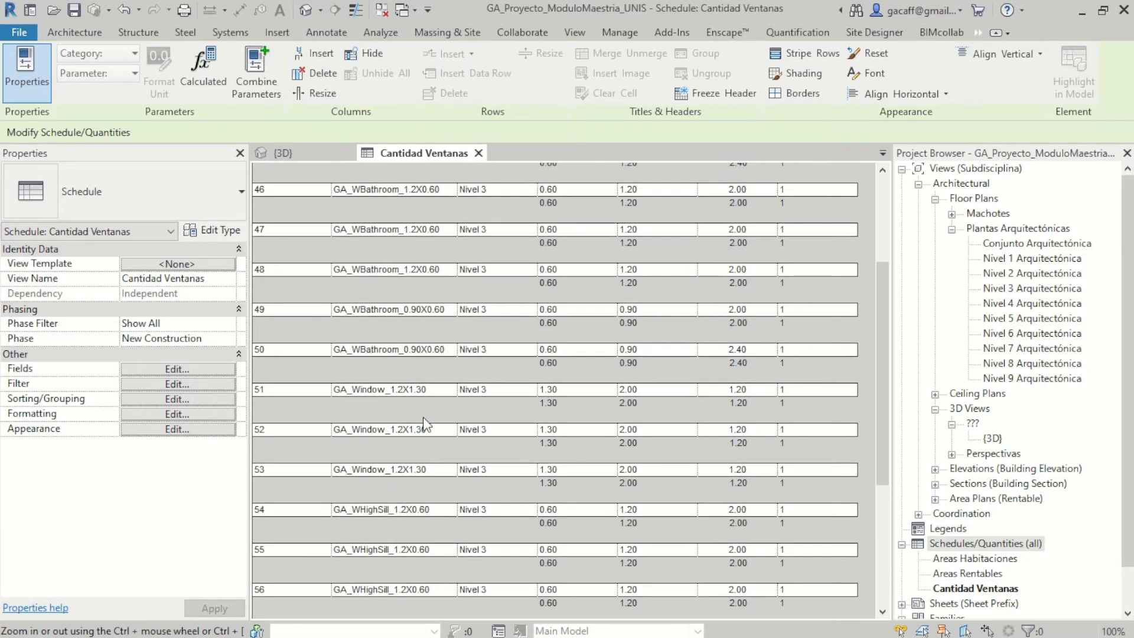
{"action": "scroll", "coordinate": [434, 406], "scroll_direction": "down", "scroll_amount": 6}
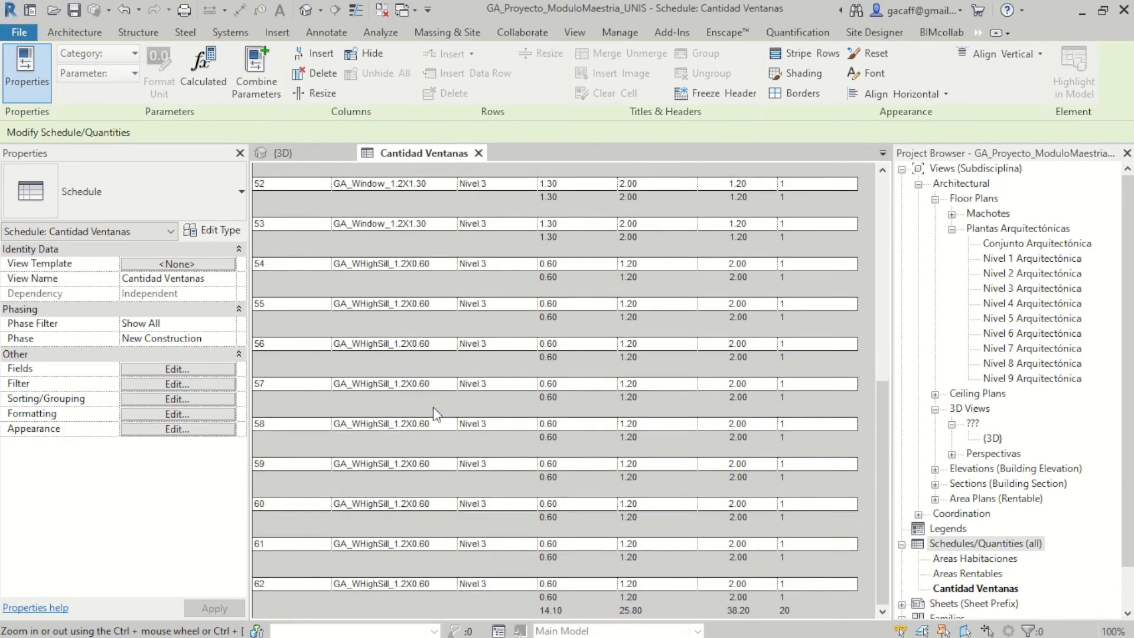
{"action": "scroll", "coordinate": [434, 406], "scroll_direction": "up", "scroll_amount": 10}
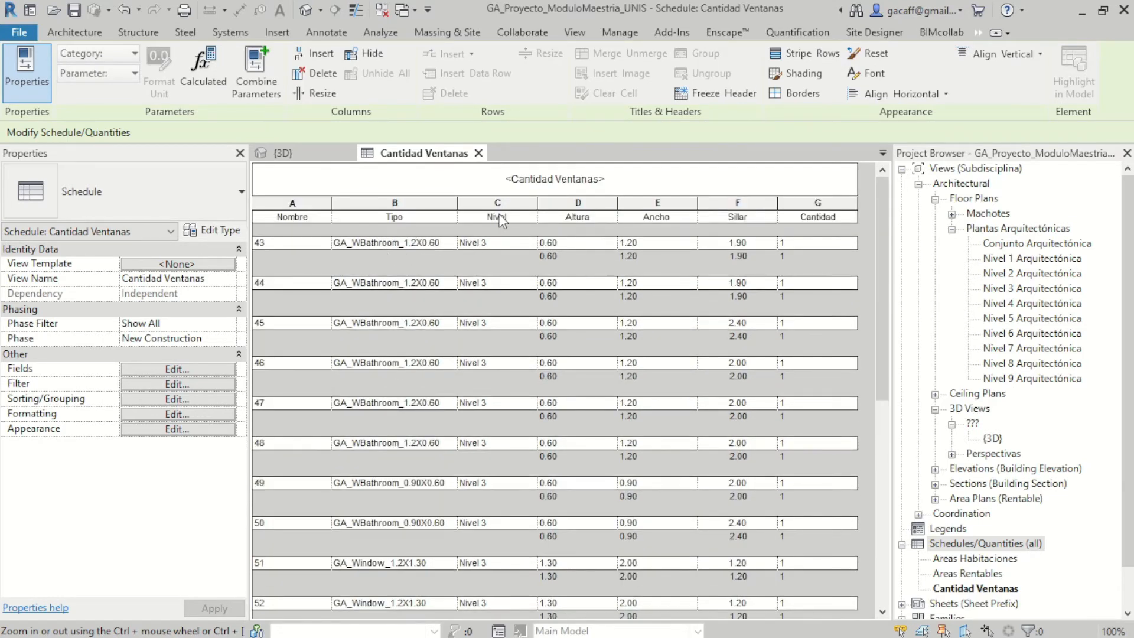
{"action": "scroll", "coordinate": [498, 307], "scroll_direction": "down", "scroll_amount": 6}
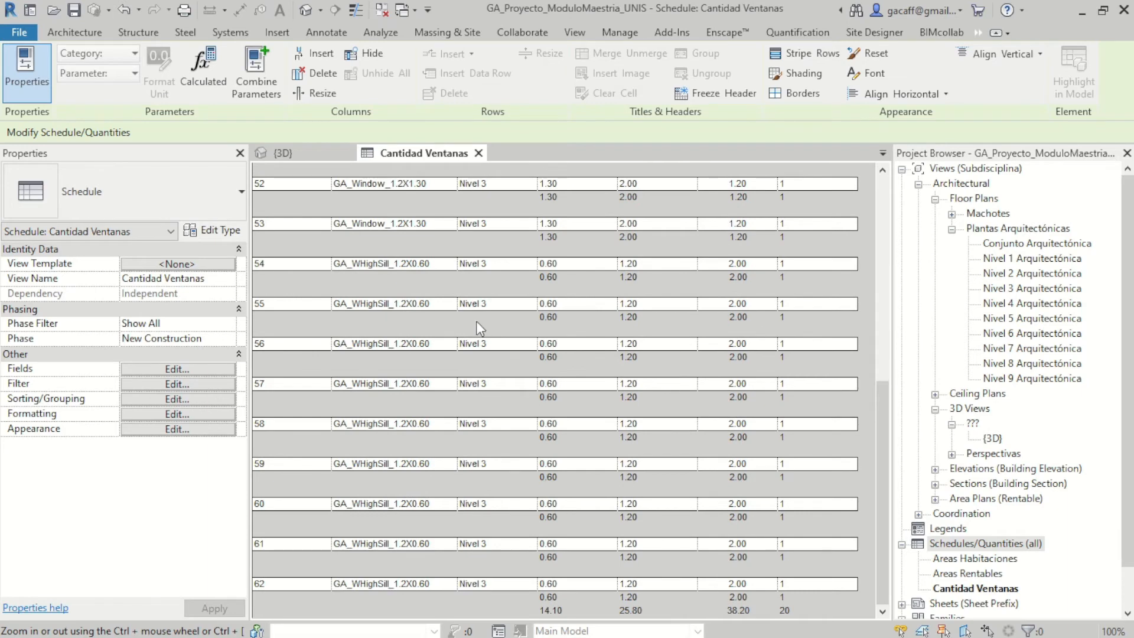
{"action": "scroll", "coordinate": [479, 322], "scroll_direction": "up", "scroll_amount": 6}
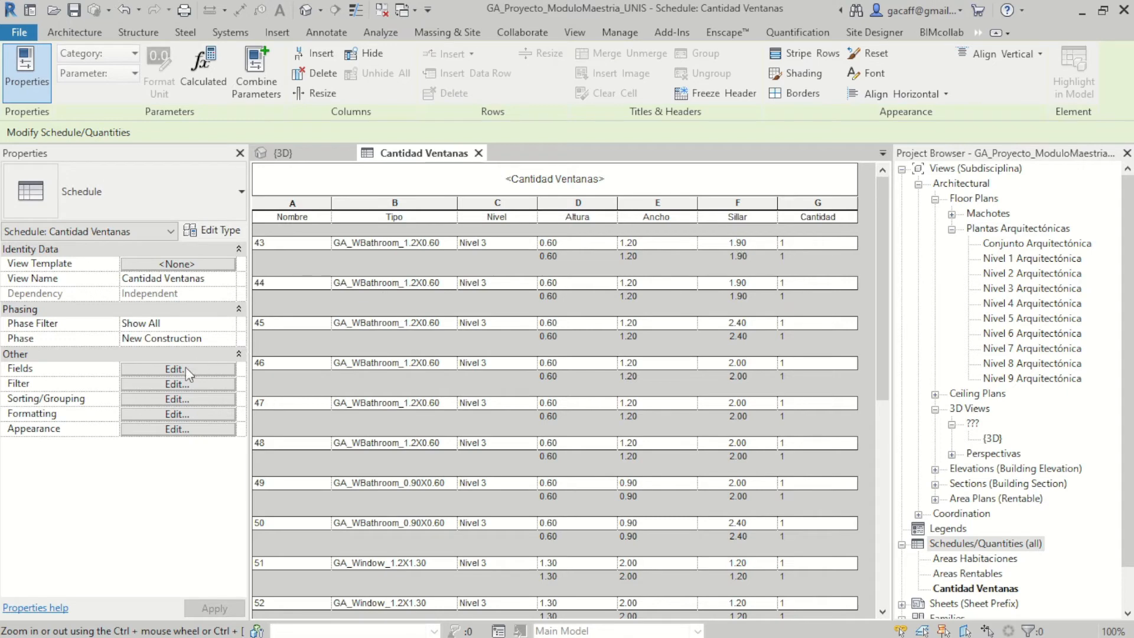
Step: Sort the window schedule by Type and widen the Tipo column further
{"action": "left_click", "coordinate": [170, 400]}
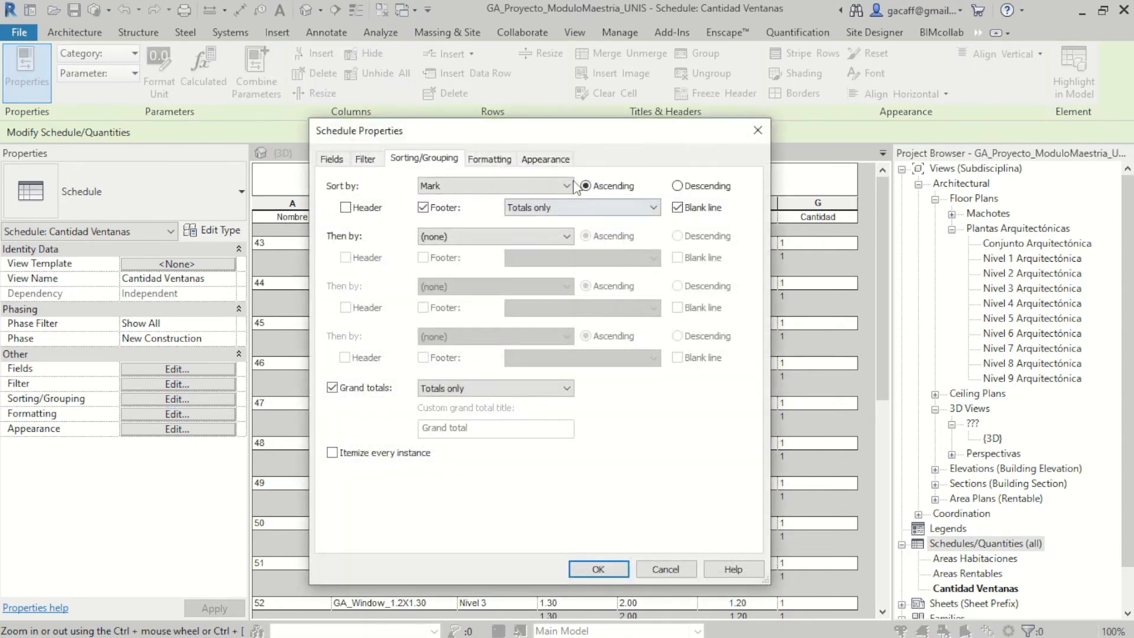
{"action": "left_click_drag", "start_coordinate": [612, 142], "coordinate": [878, 150]}
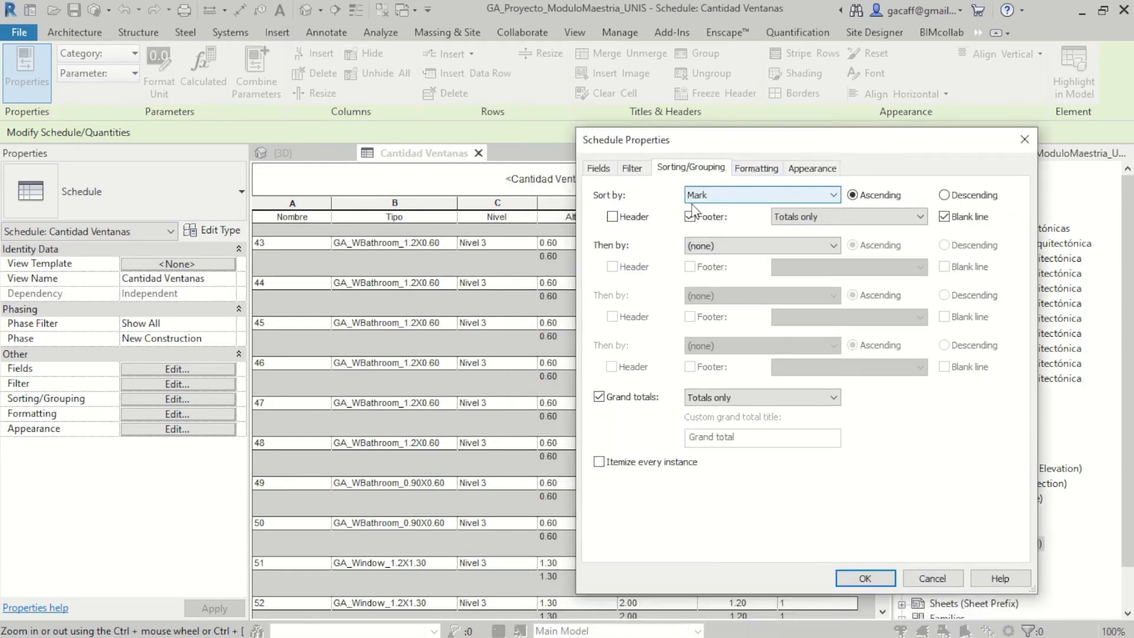
{"action": "left_click", "coordinate": [726, 198]}
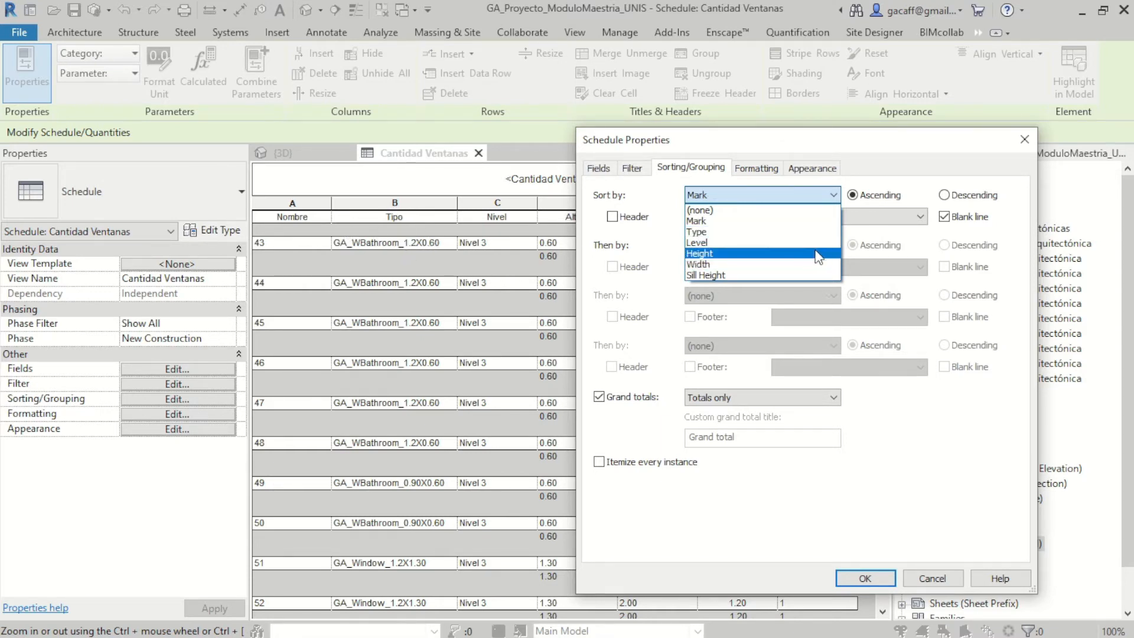
{"action": "left_click", "coordinate": [820, 232]}
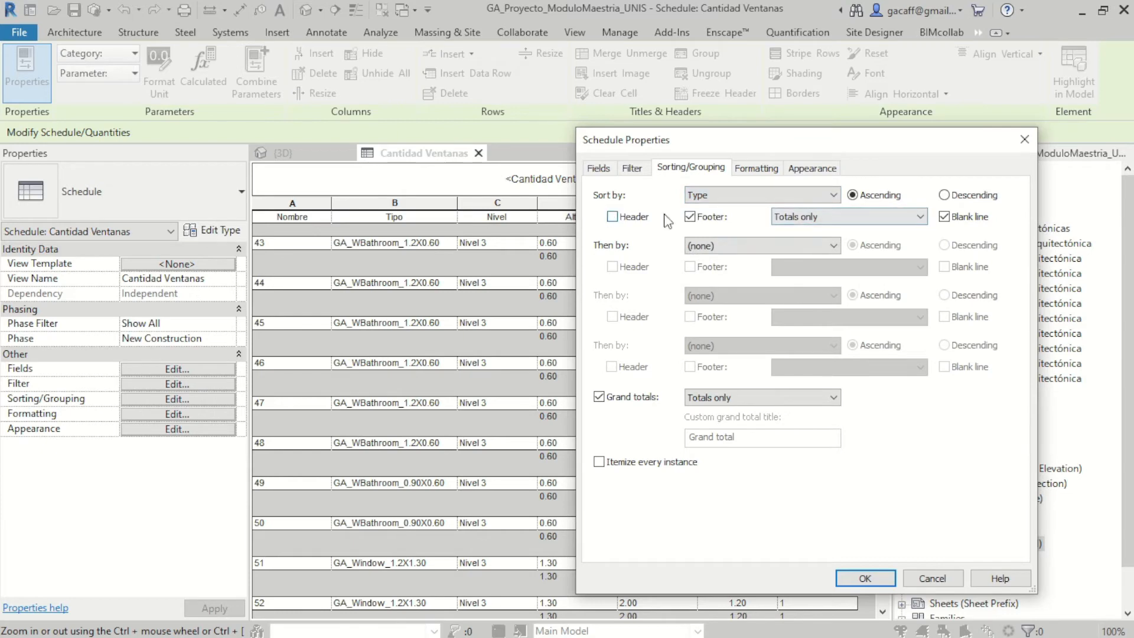
{"action": "left_click", "coordinate": [873, 579]}
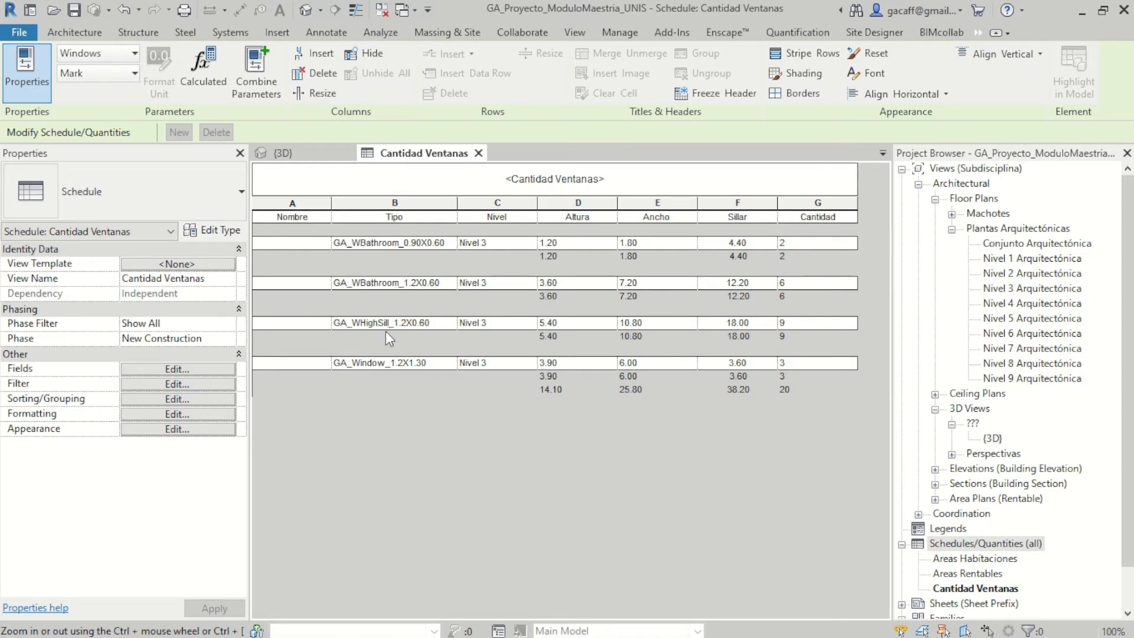
{"action": "left_click_drag", "start_coordinate": [457, 209], "coordinate": [506, 210]}
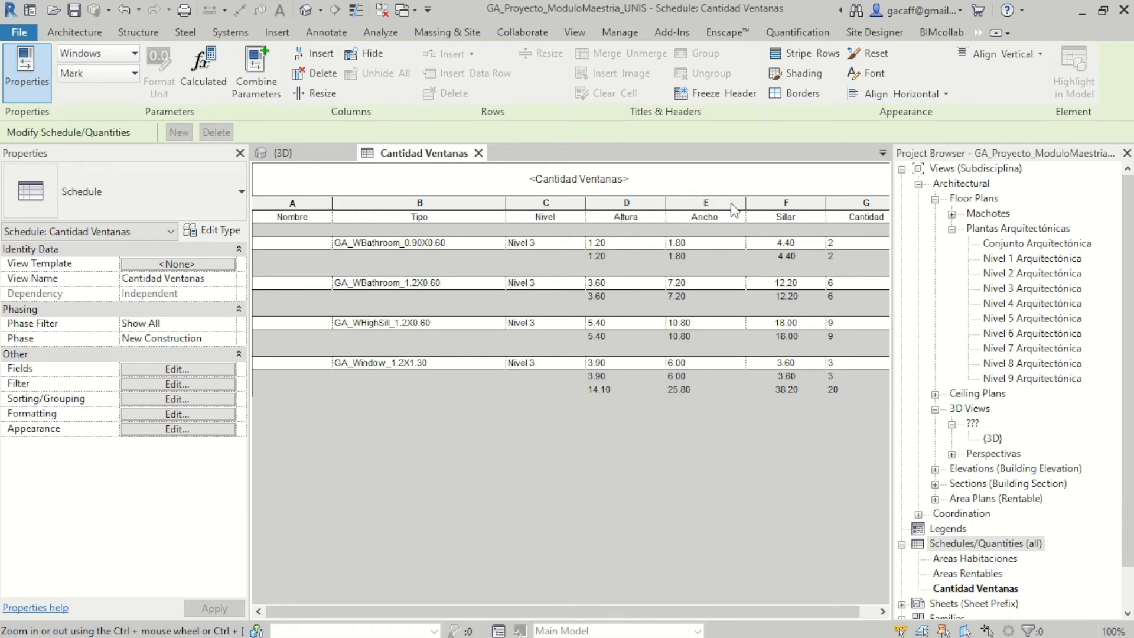
Step: Set the Height field's formatting in the window schedule to No calculation
{"action": "left_click", "coordinate": [149, 398]}
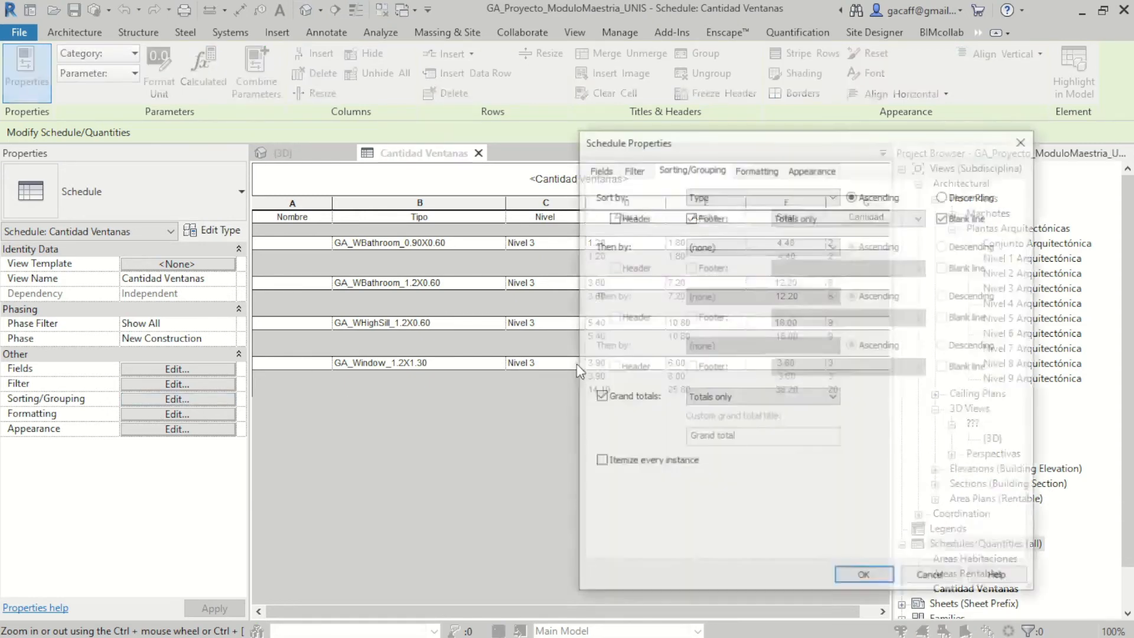
{"action": "left_click", "coordinate": [755, 169]}
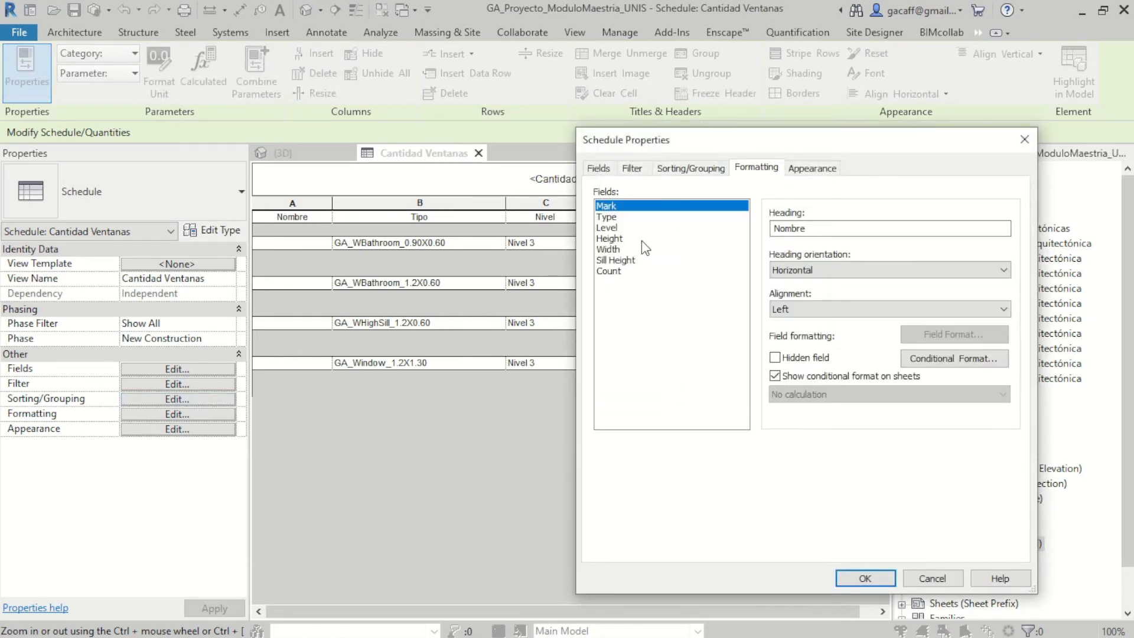
{"action": "left_click", "coordinate": [616, 239]}
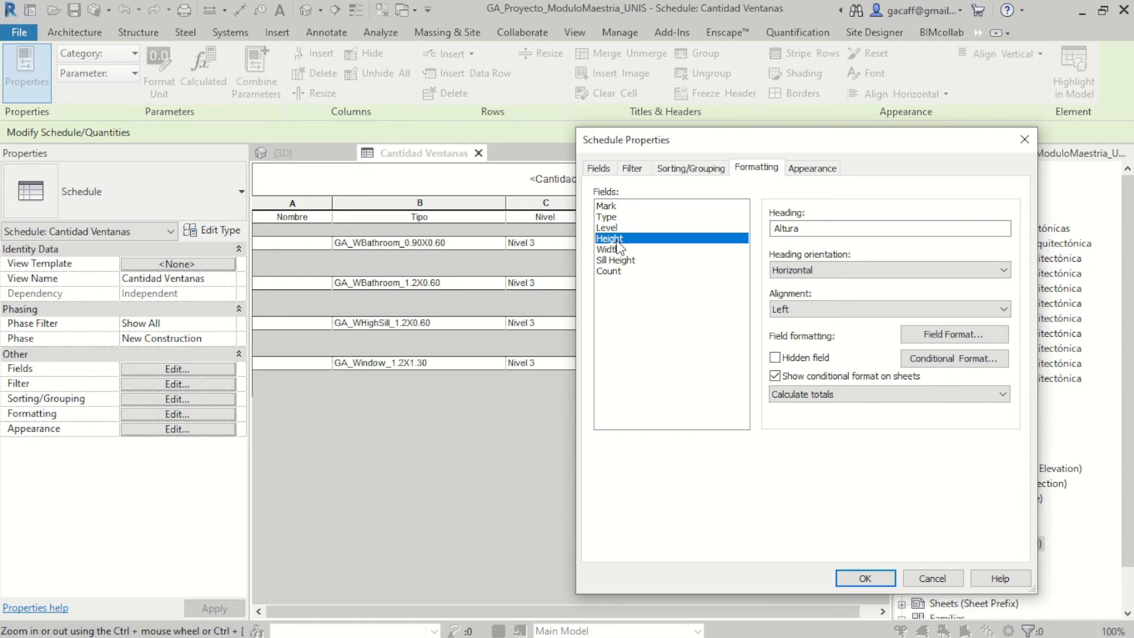
{"action": "left_click_drag", "start_coordinate": [848, 155], "coordinate": [358, 126]}
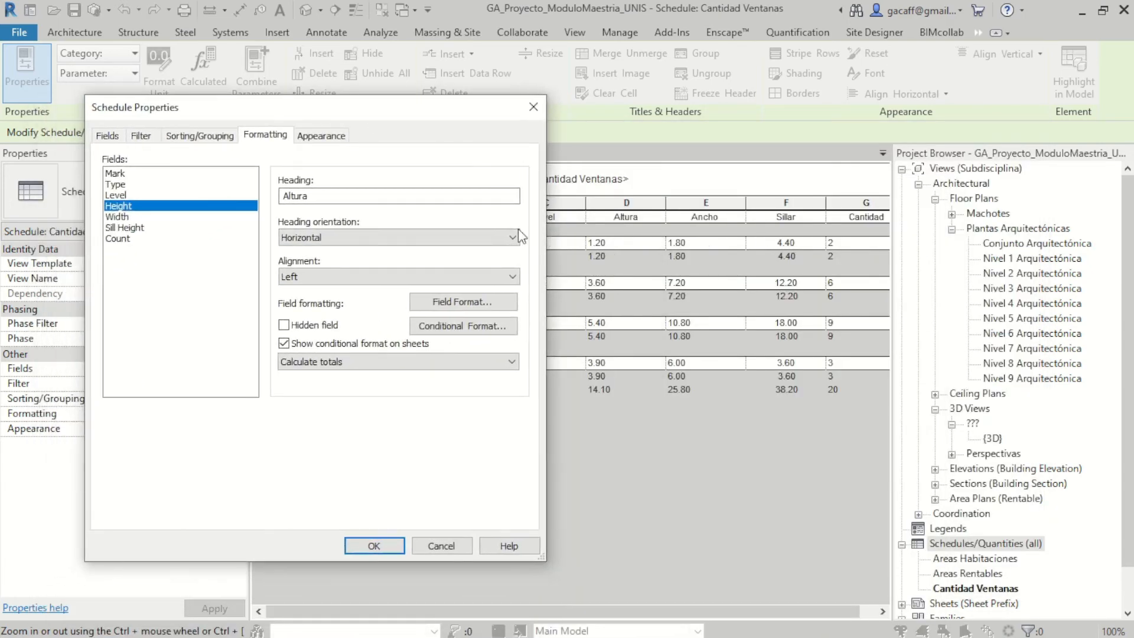
{"action": "left_click", "coordinate": [316, 361]}
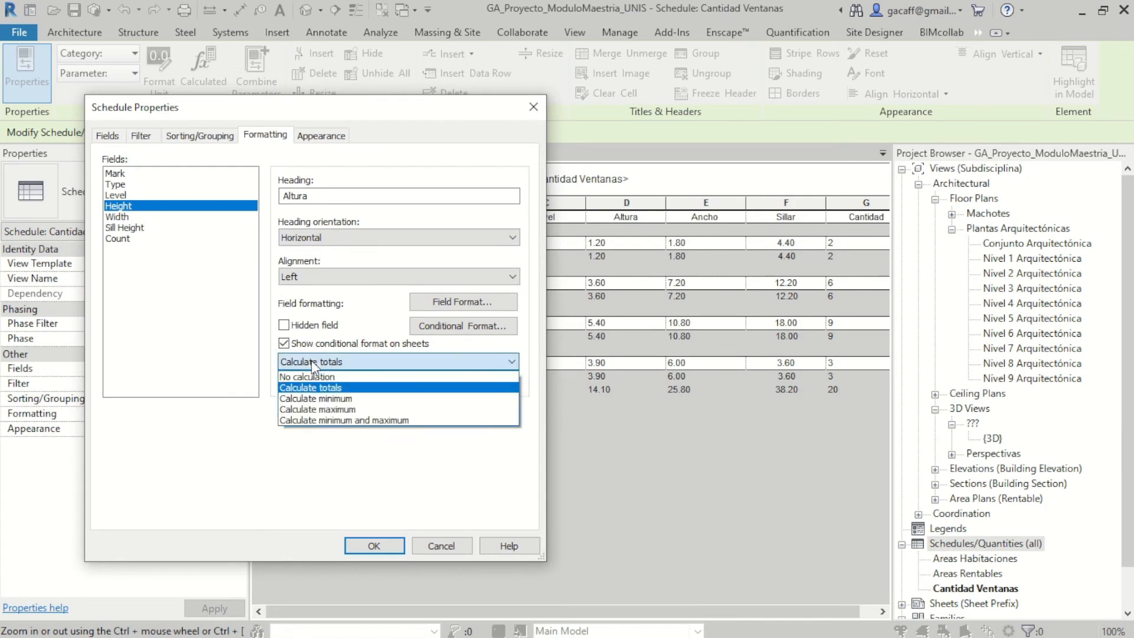
{"action": "left_click", "coordinate": [320, 376]}
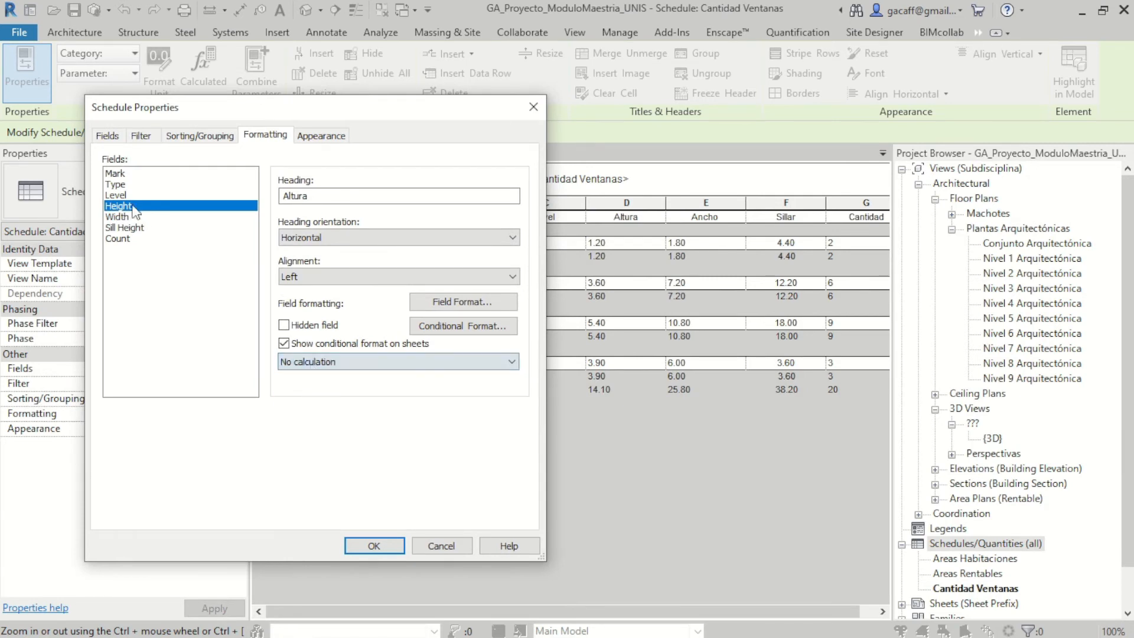
Step: Set the Width and Sill Height fields to No calculation and accept the schedule properties
{"action": "left_click", "coordinate": [118, 217]}
{"action": "left_click", "coordinate": [353, 362]}
{"action": "left_click", "coordinate": [330, 373]}
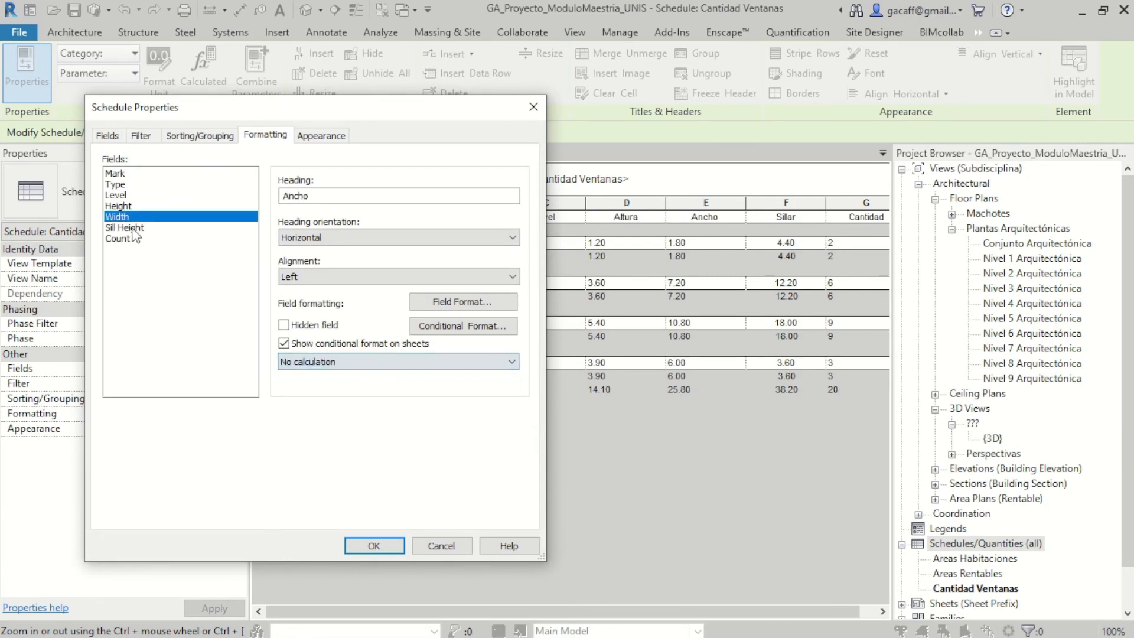
{"action": "left_click", "coordinate": [135, 228]}
{"action": "left_click", "coordinate": [312, 361]}
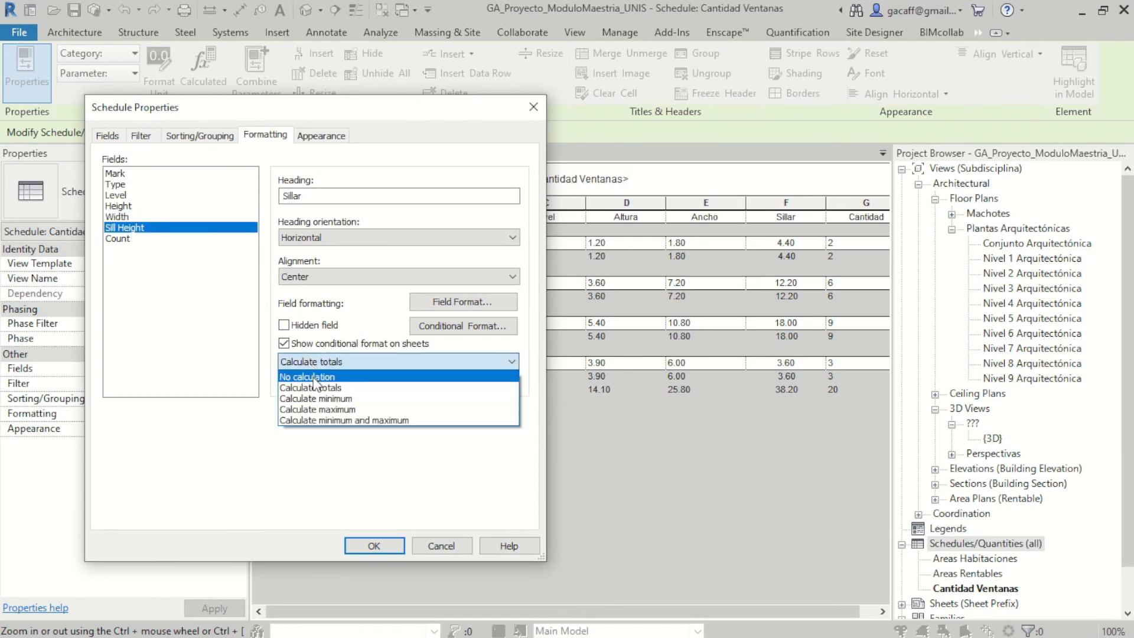
{"action": "left_click", "coordinate": [322, 374]}
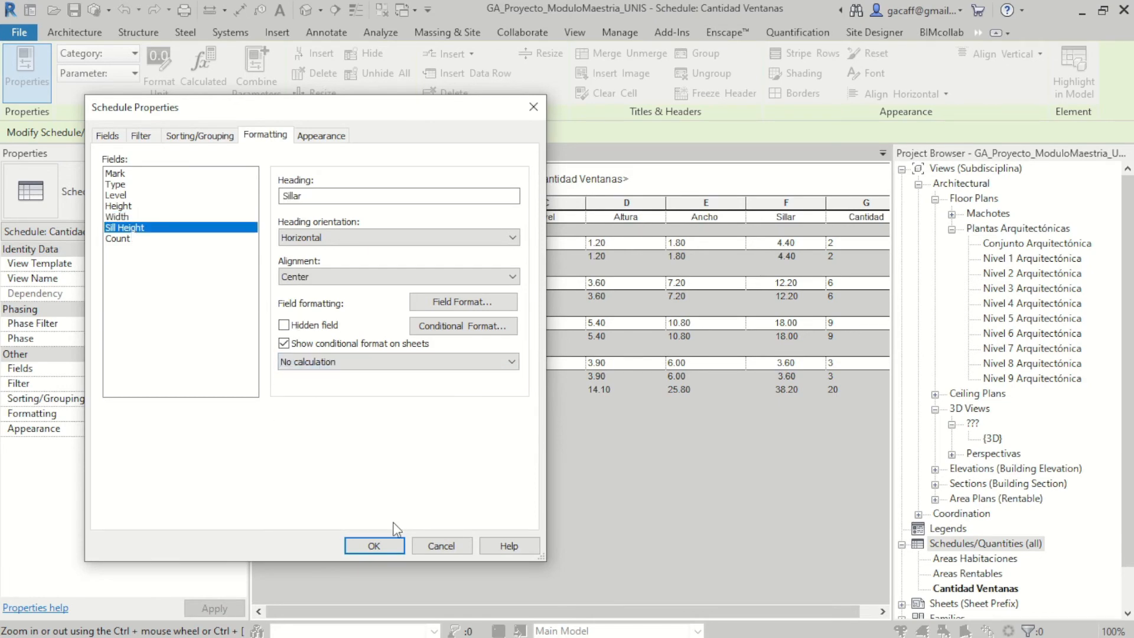
{"action": "left_click", "coordinate": [382, 544]}
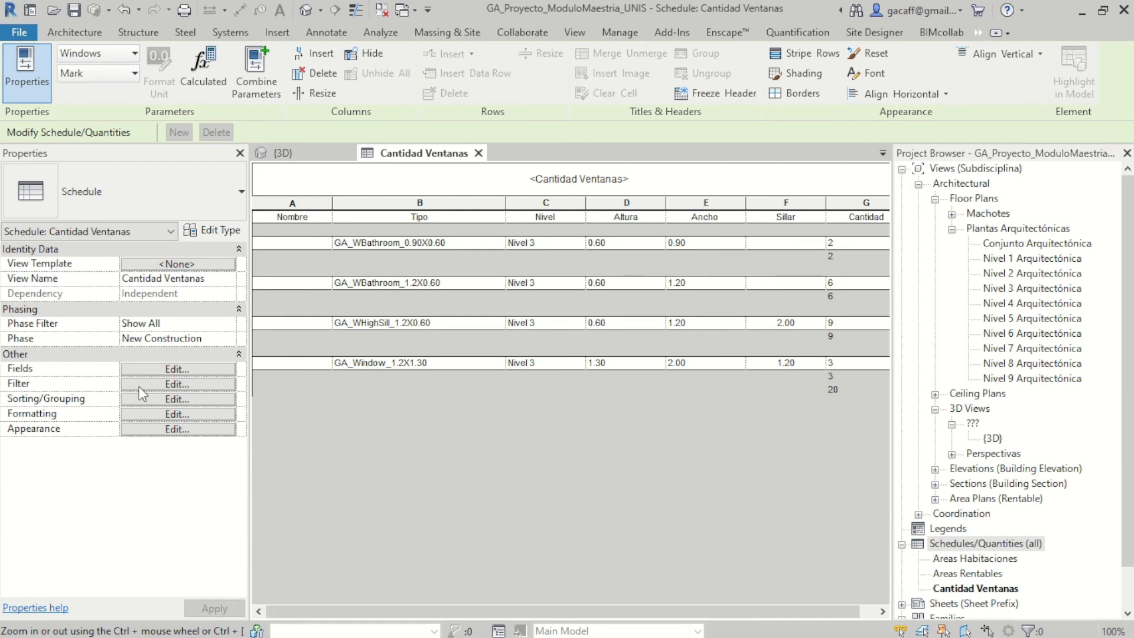
Step: Add Sill Height as the second sorting criterion of the window schedule, after Type
{"action": "left_click", "coordinate": [153, 371]}
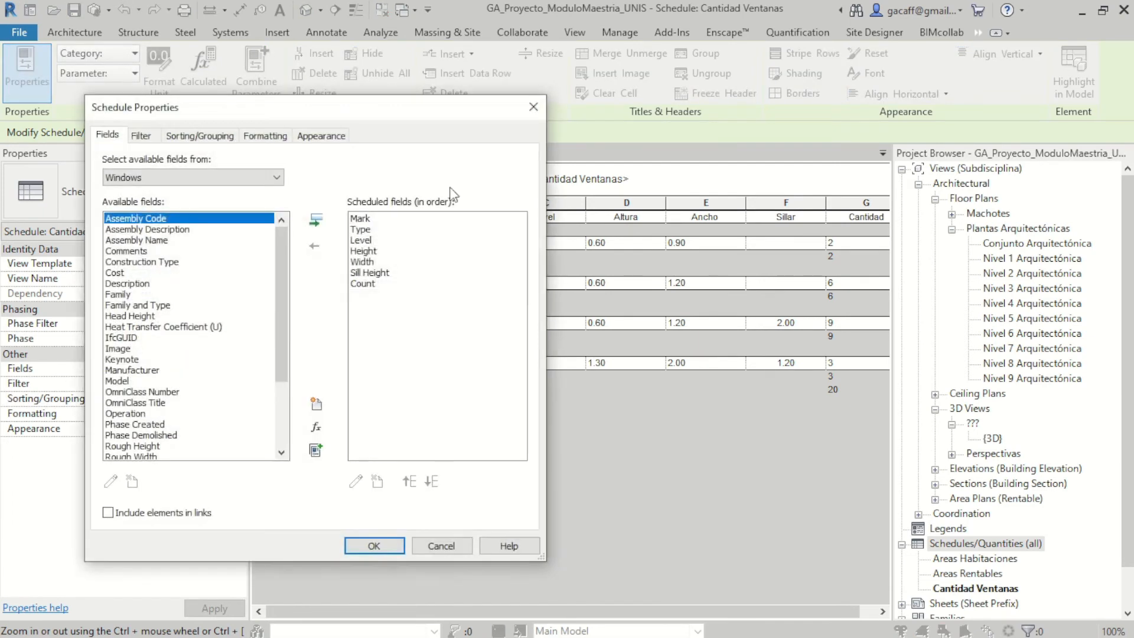
{"action": "left_click", "coordinate": [209, 140]}
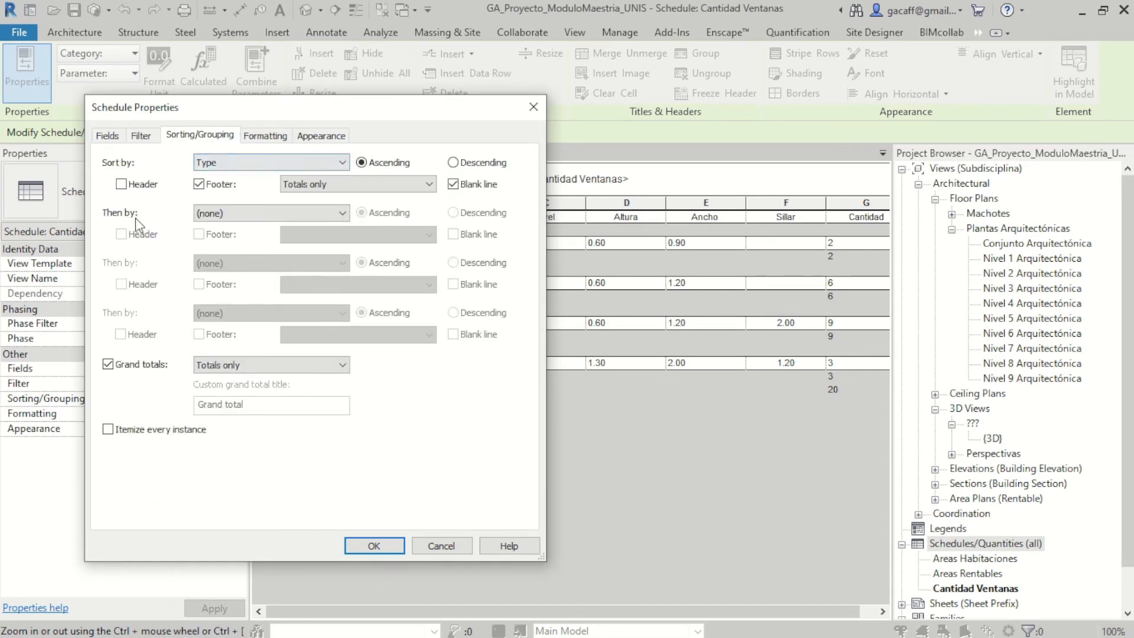
{"action": "left_click", "coordinate": [244, 213]}
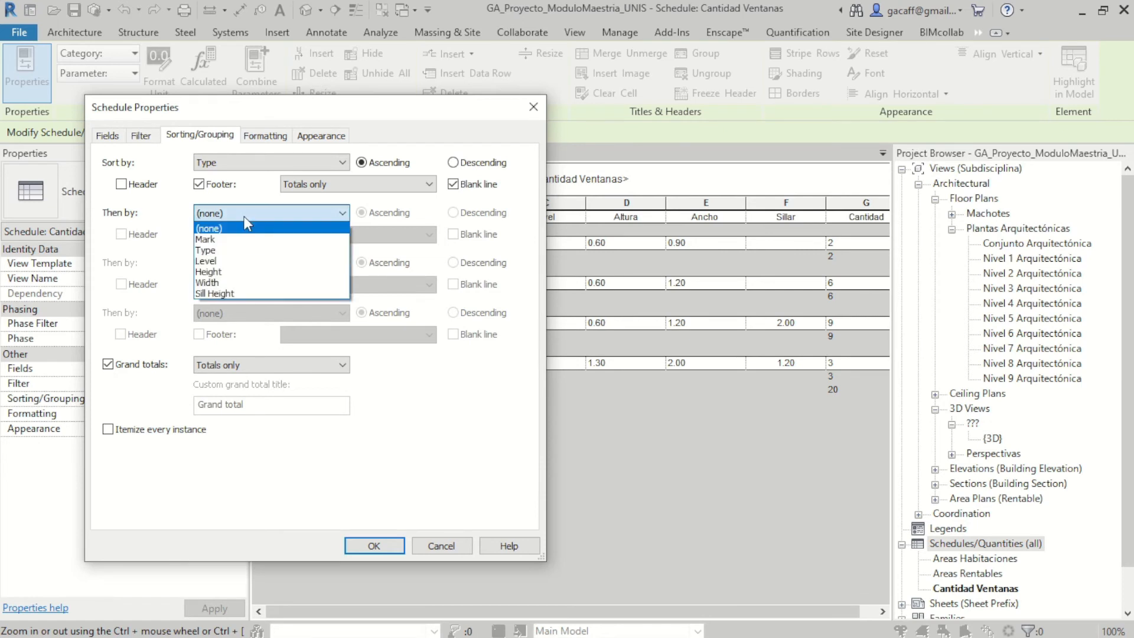
{"action": "left_click", "coordinate": [219, 294]}
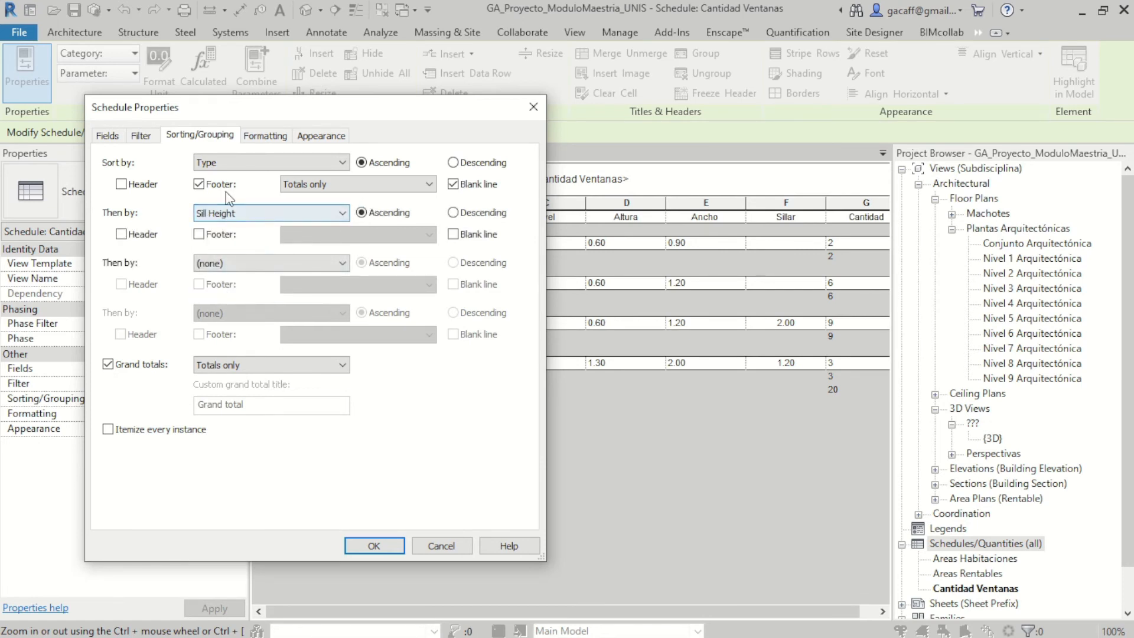
Step: Add a Totals only footer to the Sill Height grouping of the window schedule and accept the changes
{"action": "left_click_drag", "start_coordinate": [318, 118], "coordinate": [350, 107]}
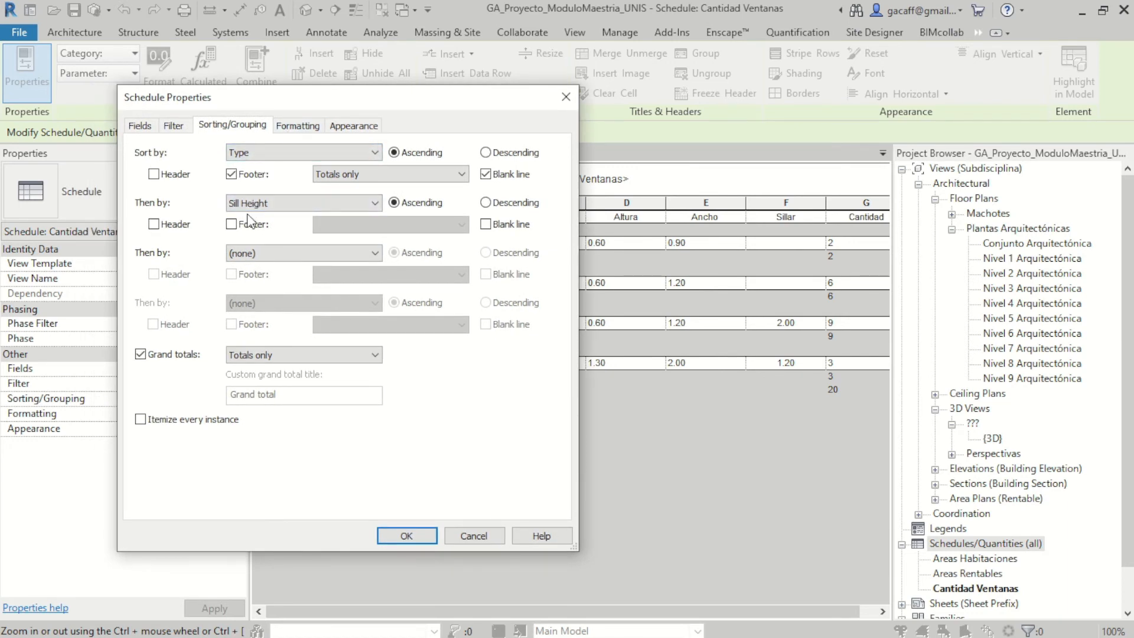
{"action": "left_click", "coordinate": [230, 224]}
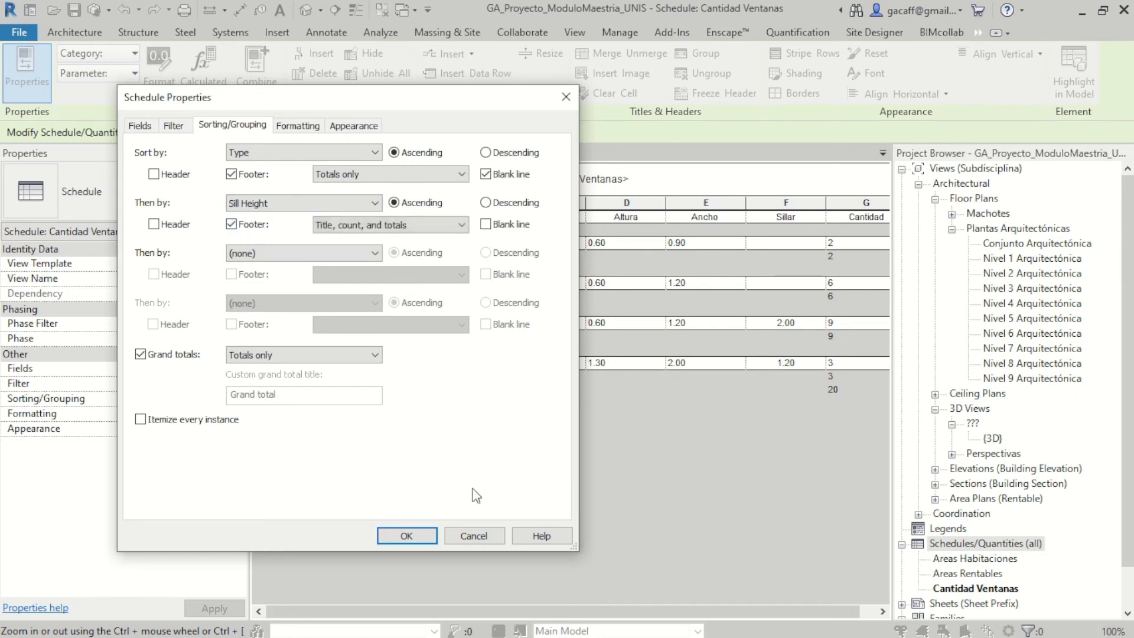
{"action": "left_click", "coordinate": [376, 226]}
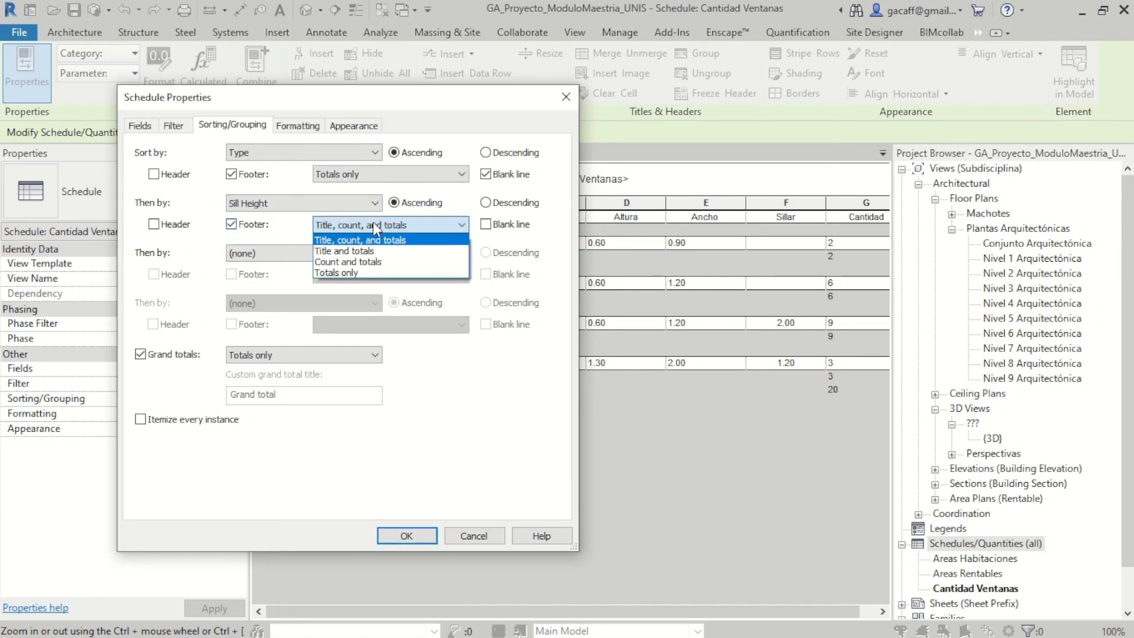
{"action": "left_click", "coordinate": [340, 272]}
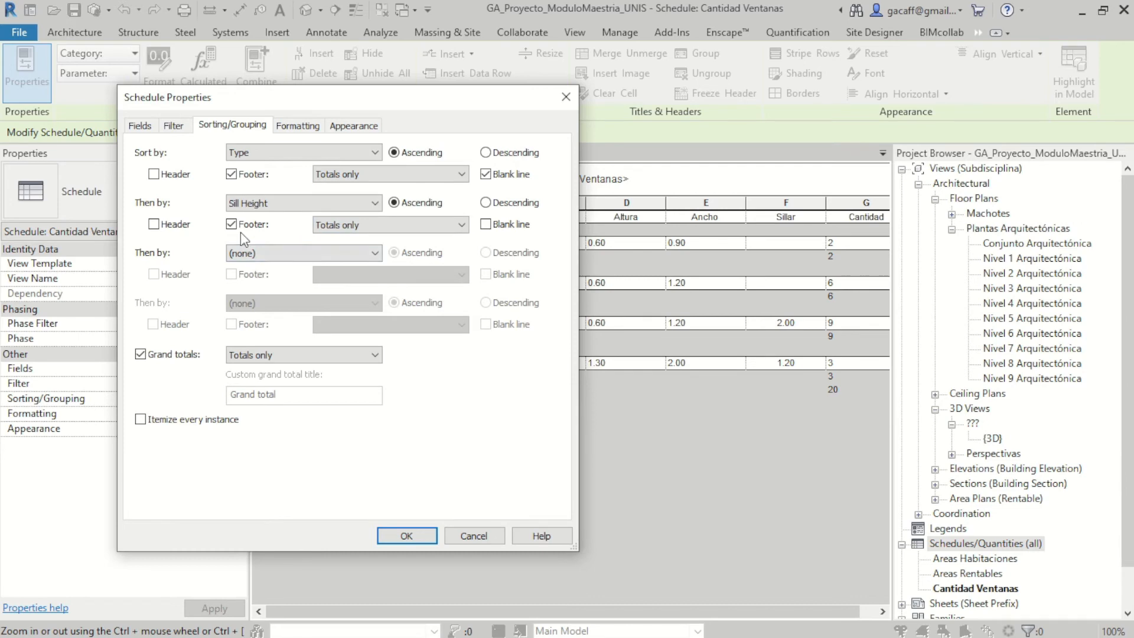
{"action": "left_click", "coordinate": [354, 226]}
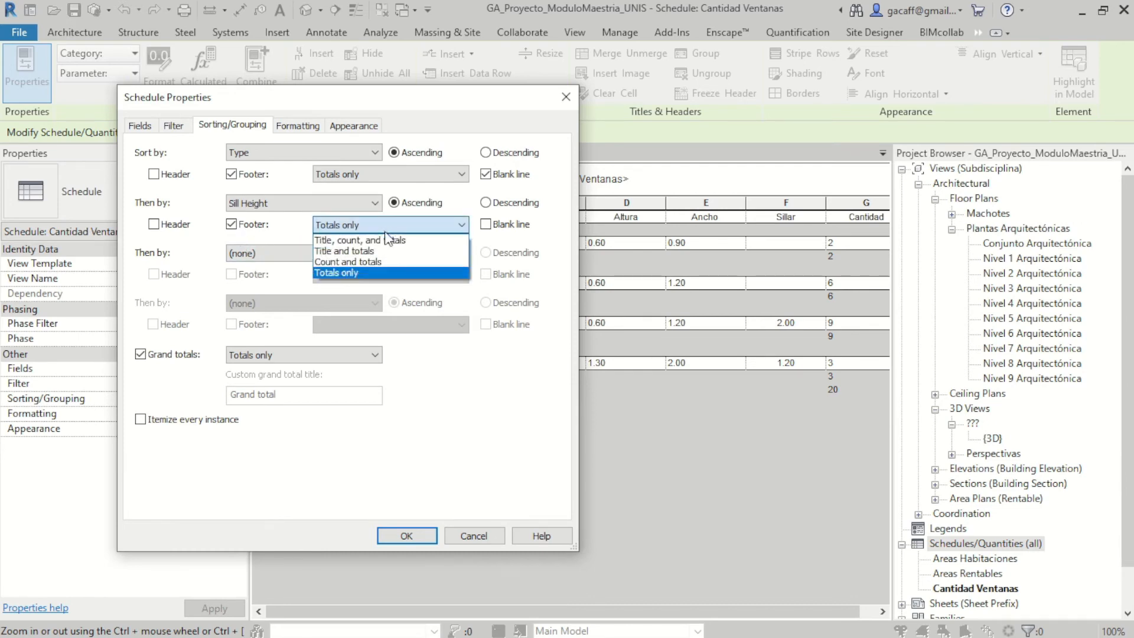
{"action": "left_click", "coordinate": [355, 274]}
{"action": "left_click", "coordinate": [421, 535]}
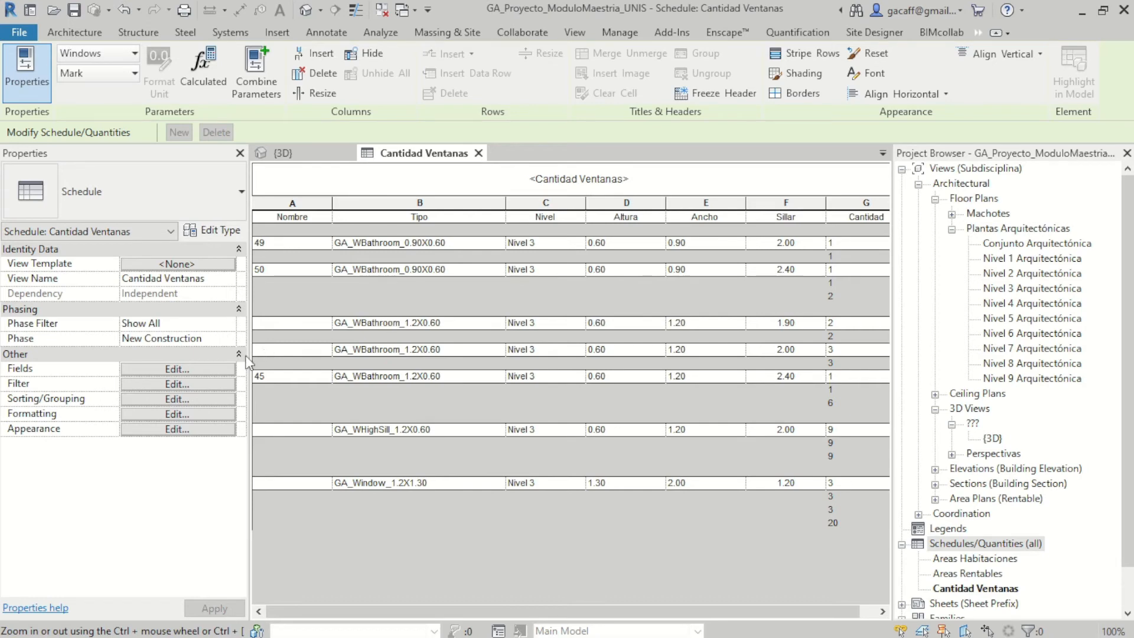
Step: Remove the Mark field from the scheduled fields of the window schedule
{"action": "left_click", "coordinate": [164, 383]}
{"action": "left_click_drag", "start_coordinate": [344, 103], "coordinate": [763, 119]}
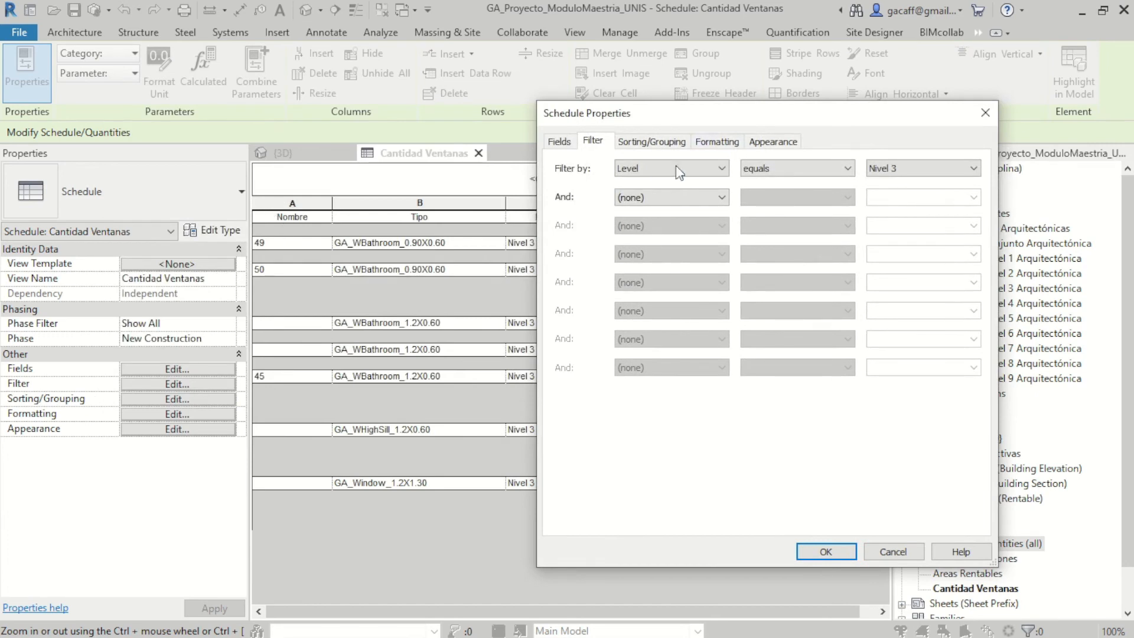
{"action": "left_click", "coordinate": [558, 140]}
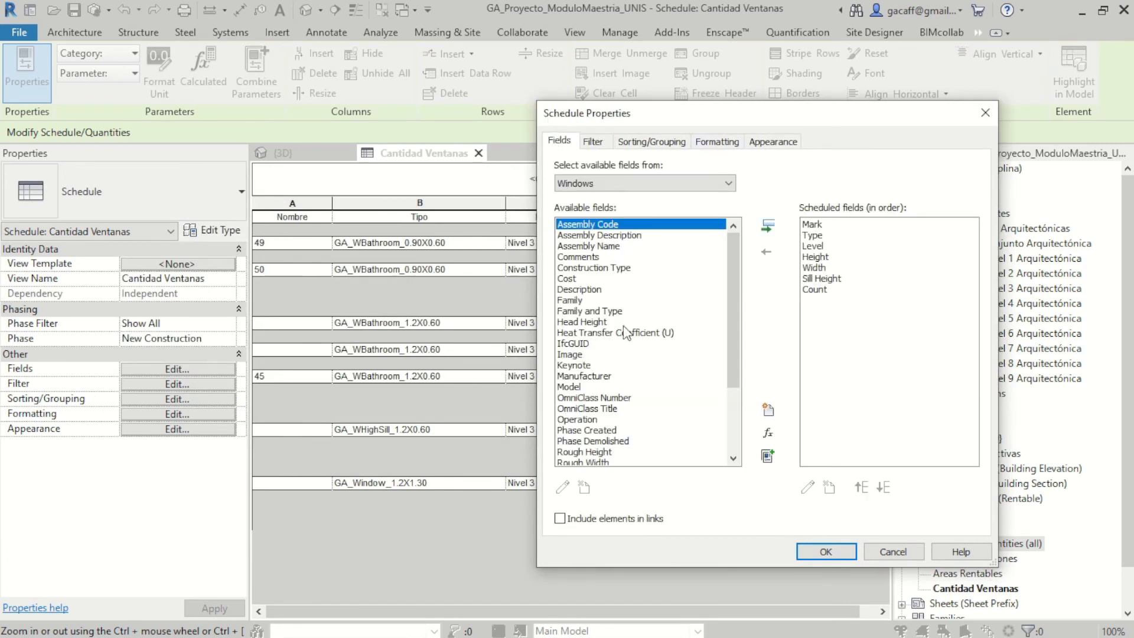
{"action": "scroll", "coordinate": [622, 326], "scroll_direction": "down", "scroll_amount": 3}
{"action": "left_click_drag", "start_coordinate": [732, 382], "coordinate": [731, 360]}
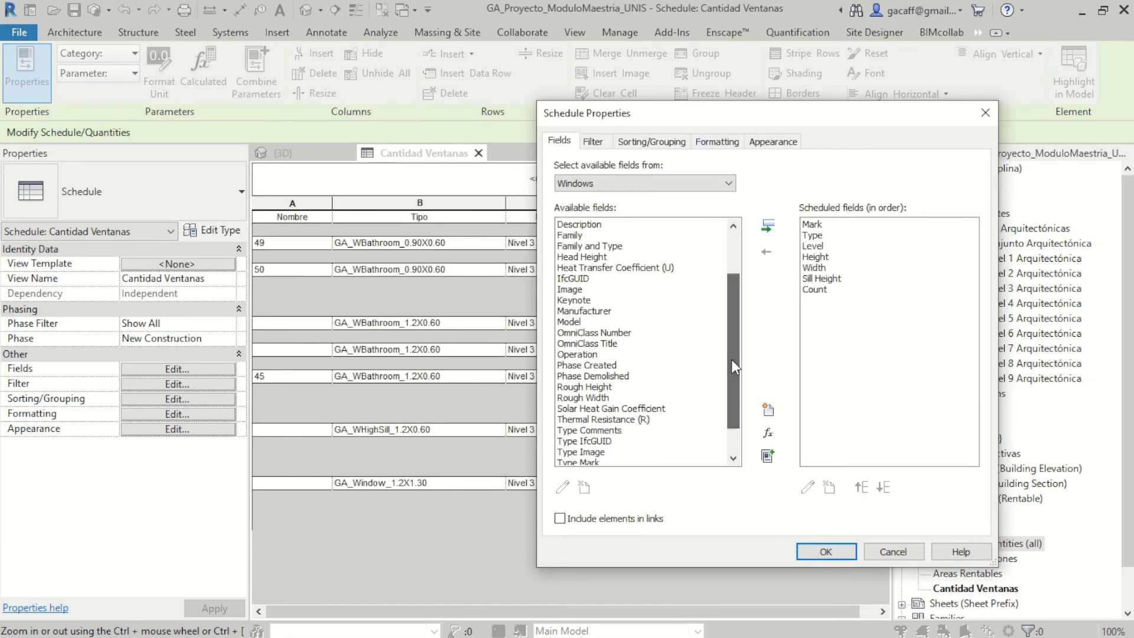
{"action": "left_click", "coordinate": [813, 226]}
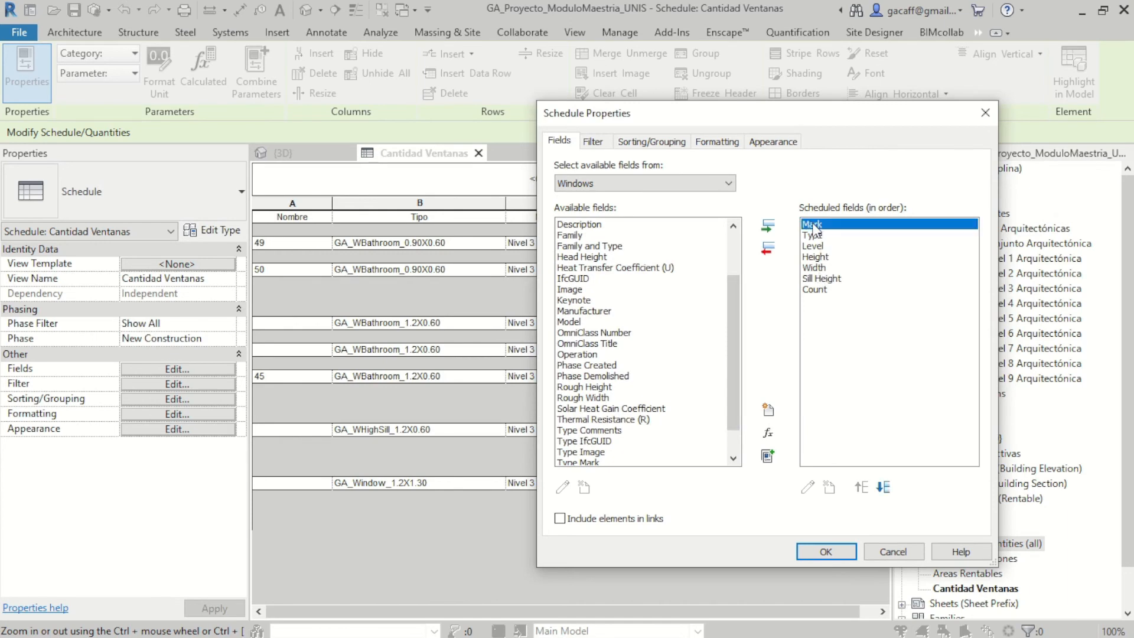
{"action": "left_click", "coordinate": [768, 248]}
{"action": "left_click", "coordinate": [825, 552]}
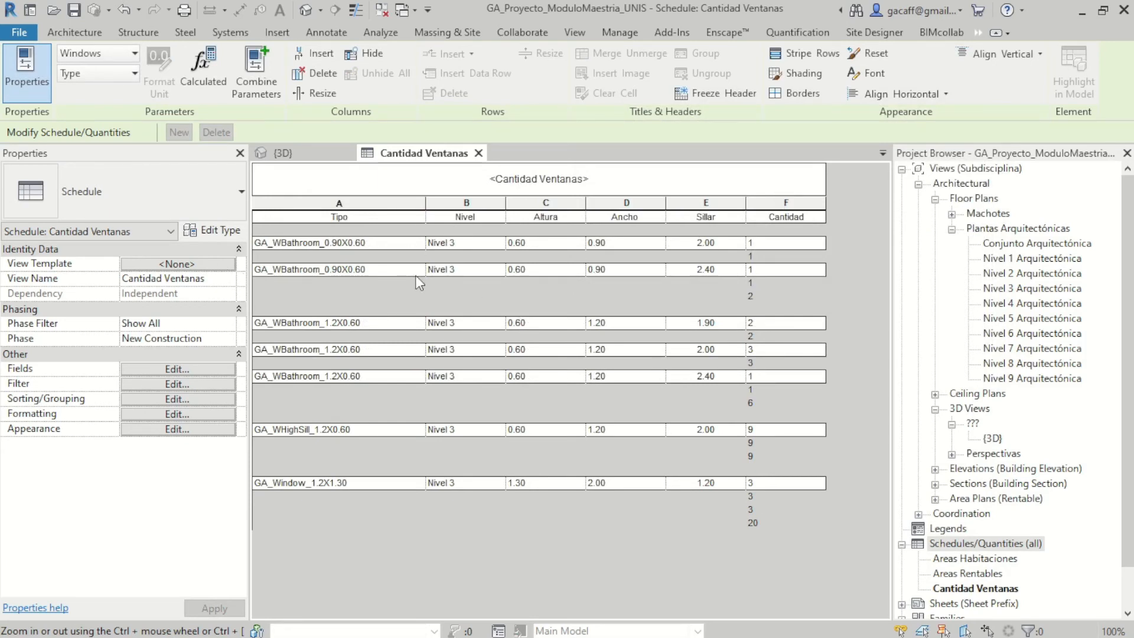
Step: Enable a header for the Type grouping of the window schedule
{"action": "left_click", "coordinate": [155, 385]}
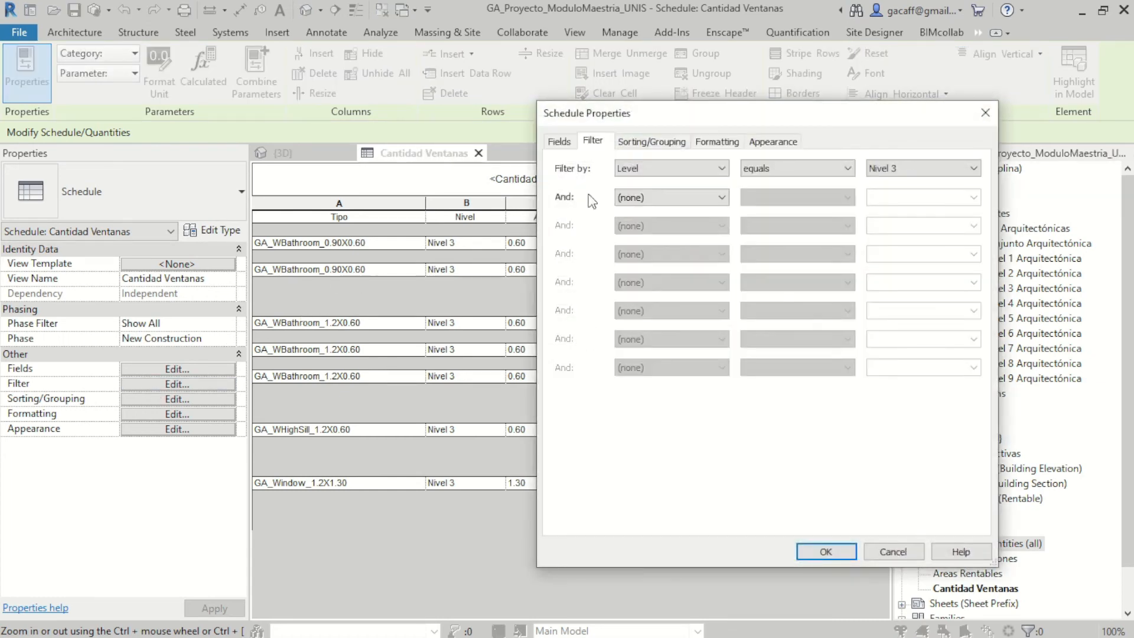
{"action": "left_click", "coordinate": [641, 143]}
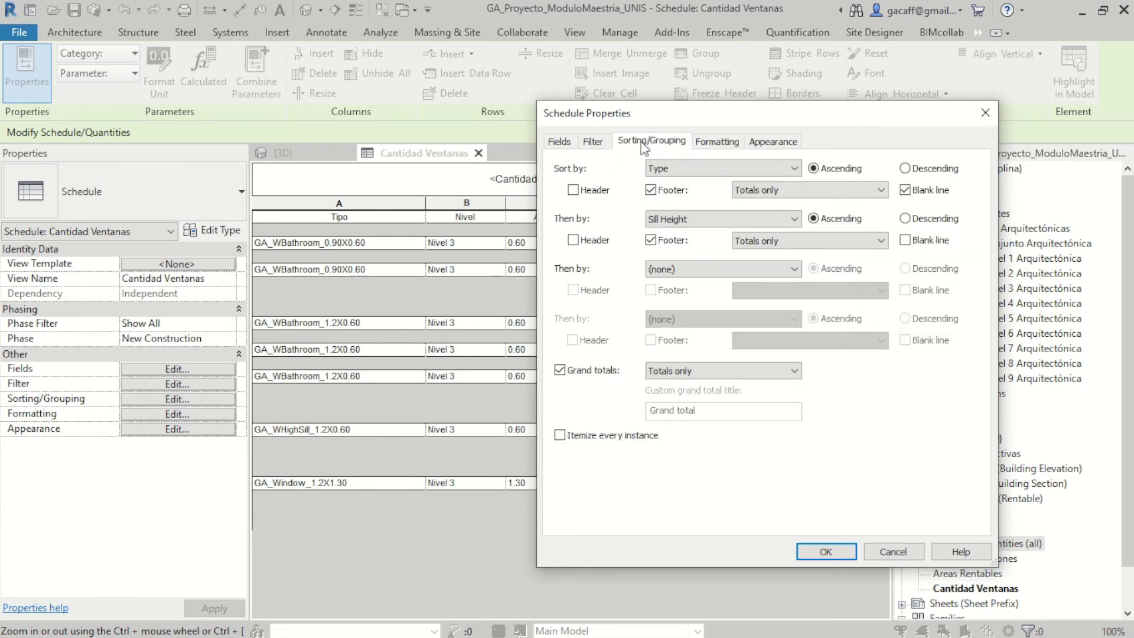
{"action": "left_click", "coordinate": [577, 194]}
{"action": "left_click", "coordinate": [826, 551]}
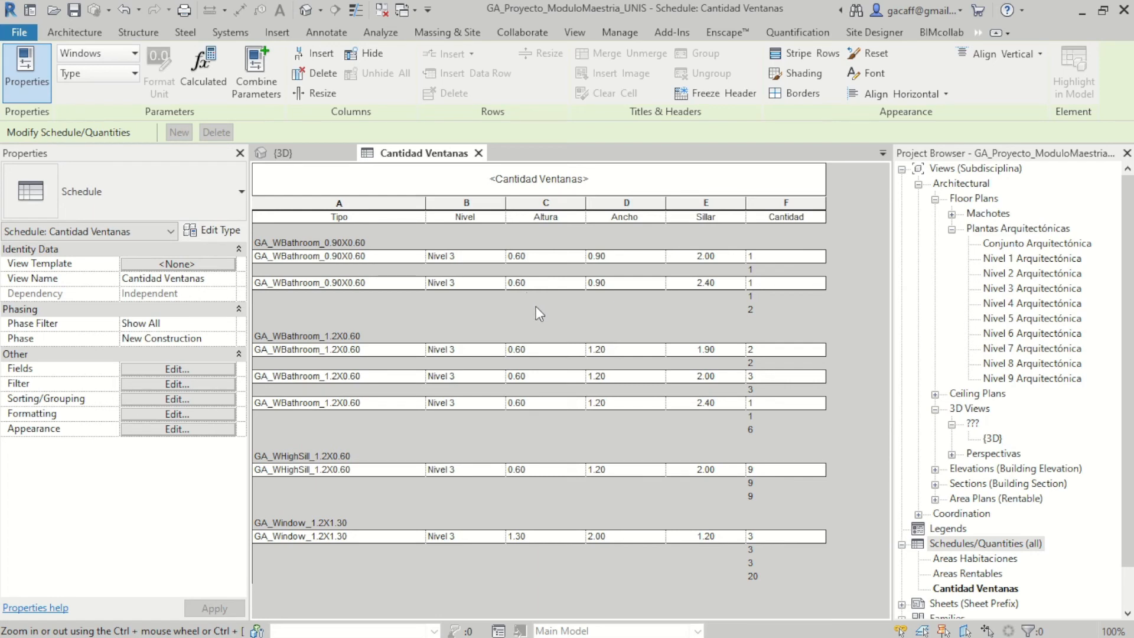
Step: Dismiss the save reminder and set the schedule title's font to Papyrus, keeping the font color black
{"action": "left_click", "coordinate": [585, 187]}
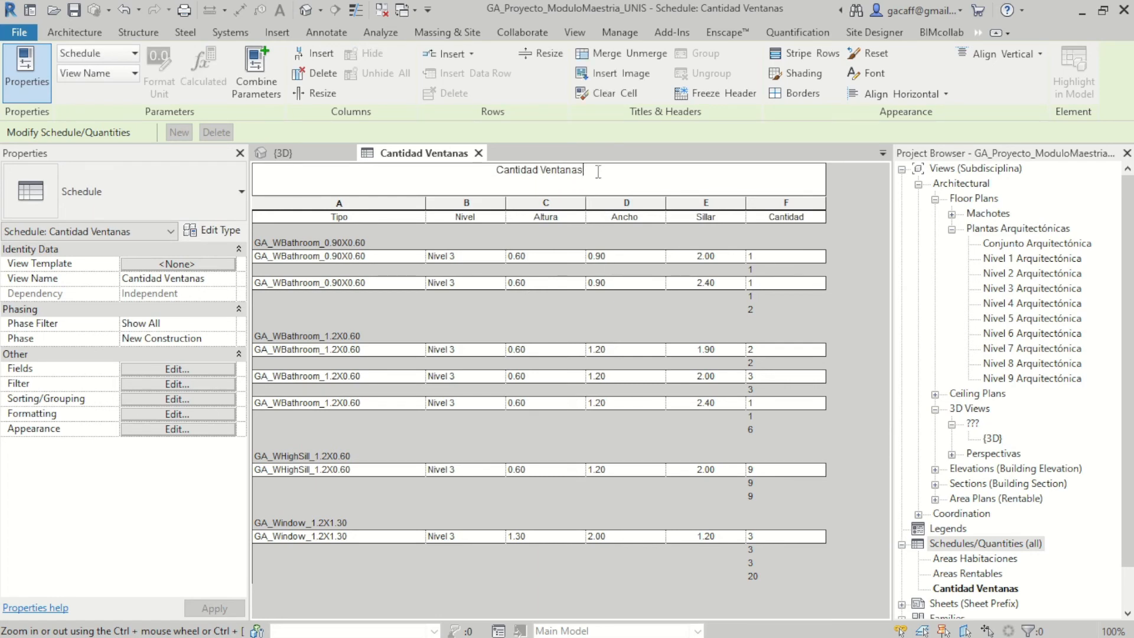
{"action": "left_click", "coordinate": [524, 177], "text": "shift"}
{"action": "left_click", "coordinate": [469, 178], "text": "shift"}
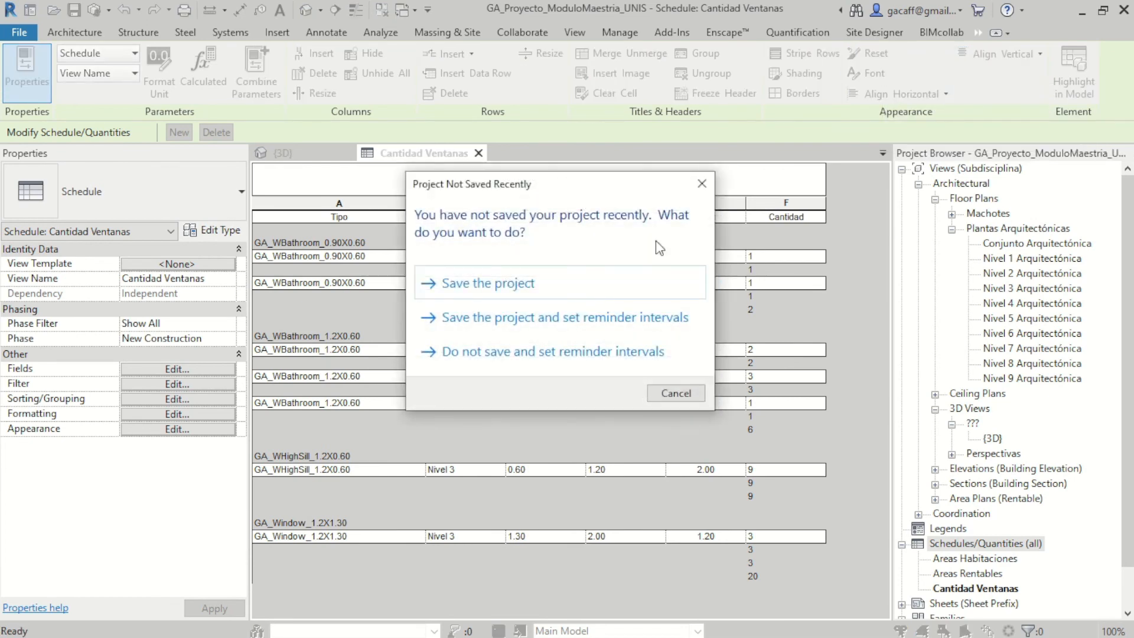
{"action": "left_click", "coordinate": [702, 184]}
{"action": "left_click", "coordinate": [579, 249]}
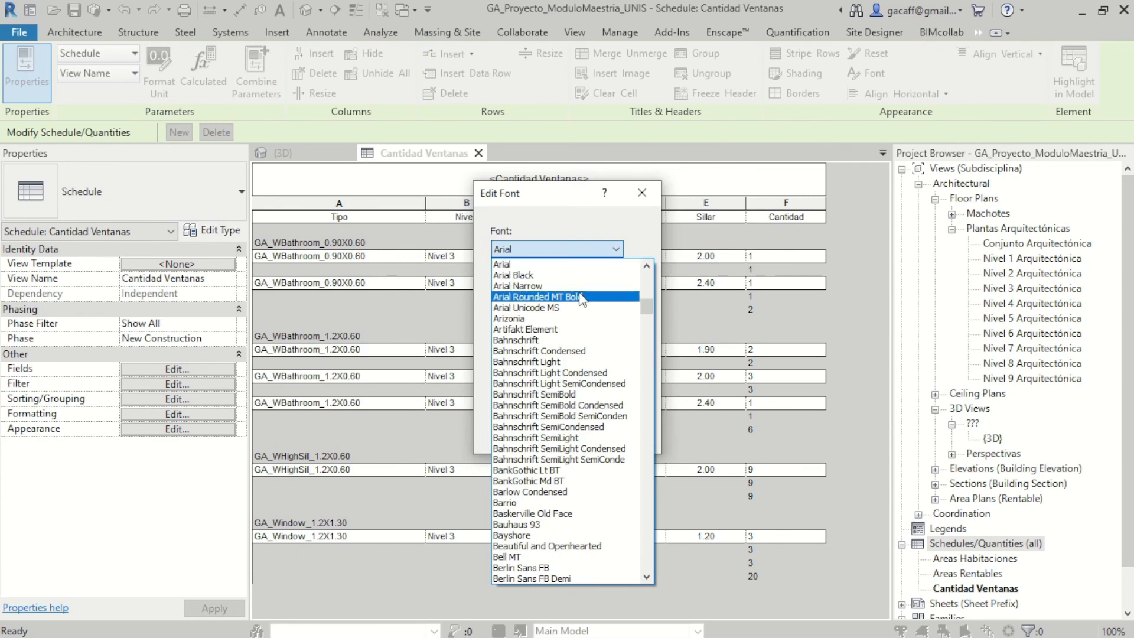
{"action": "left_click_drag", "start_coordinate": [641, 306], "coordinate": [632, 505]}
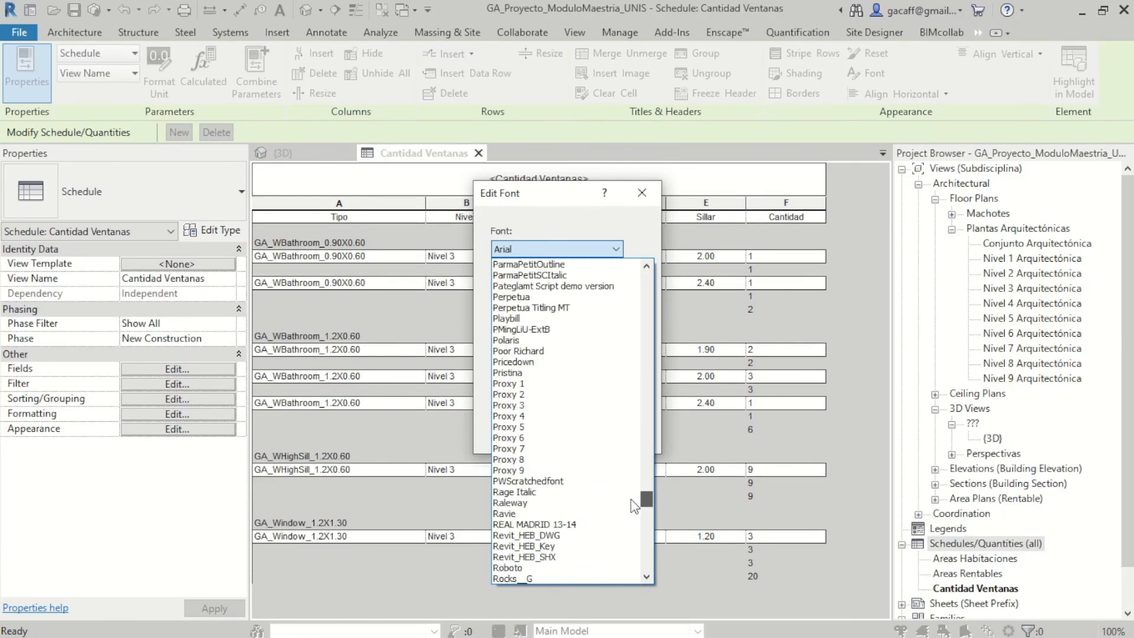
{"action": "scroll", "coordinate": [635, 506], "scroll_direction": "up", "scroll_amount": 11}
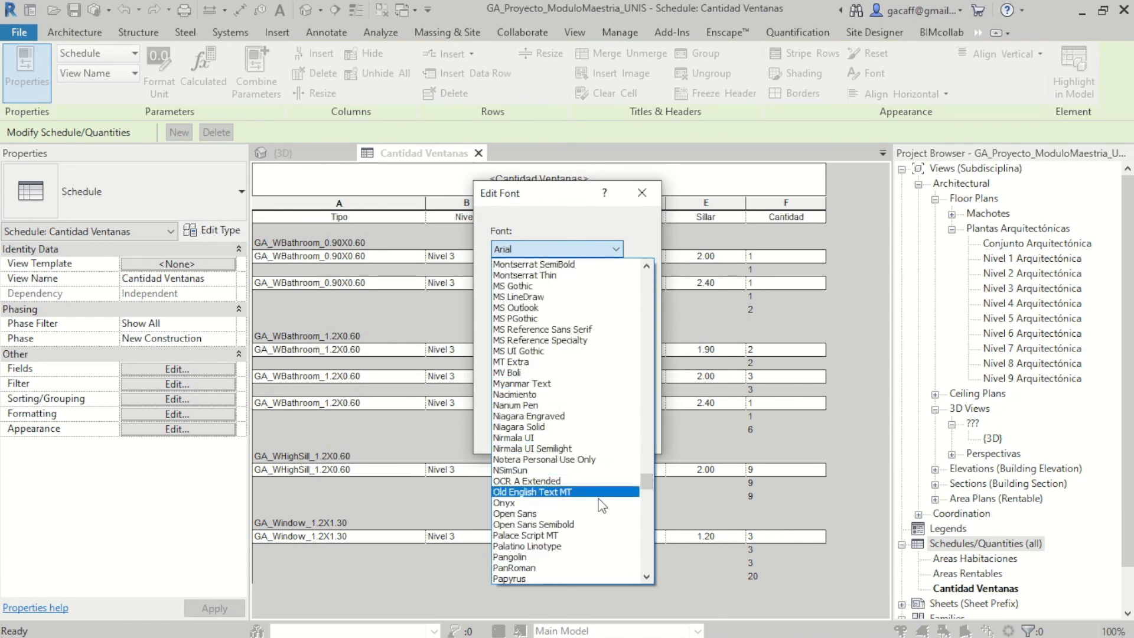
{"action": "left_click", "coordinate": [526, 576]}
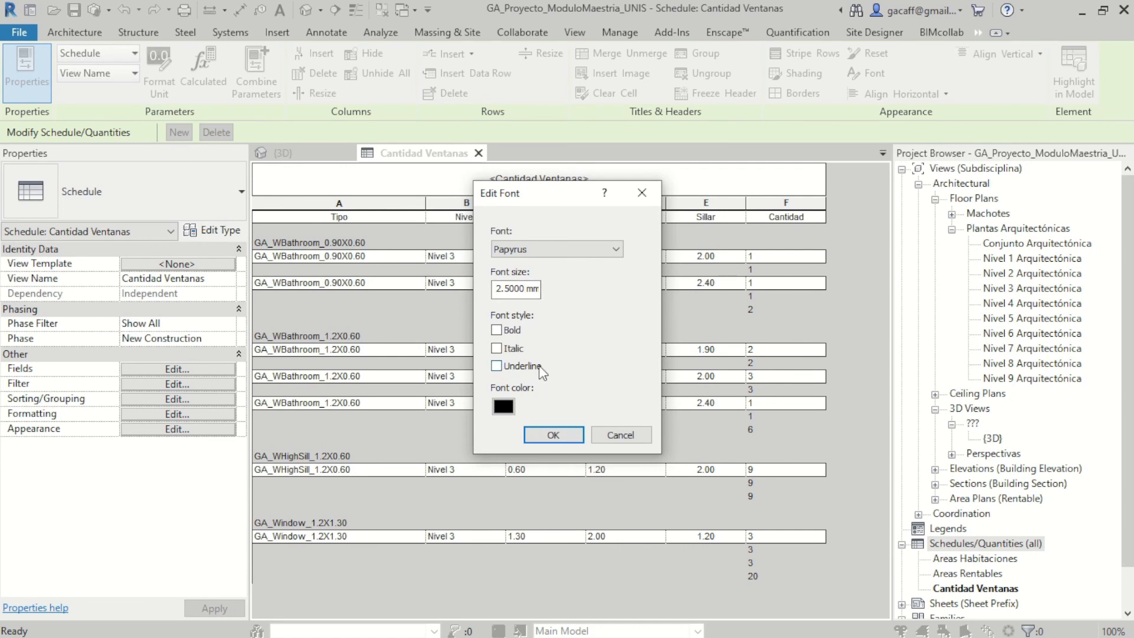
{"action": "left_click", "coordinate": [503, 406]}
{"action": "left_click", "coordinate": [631, 466]}
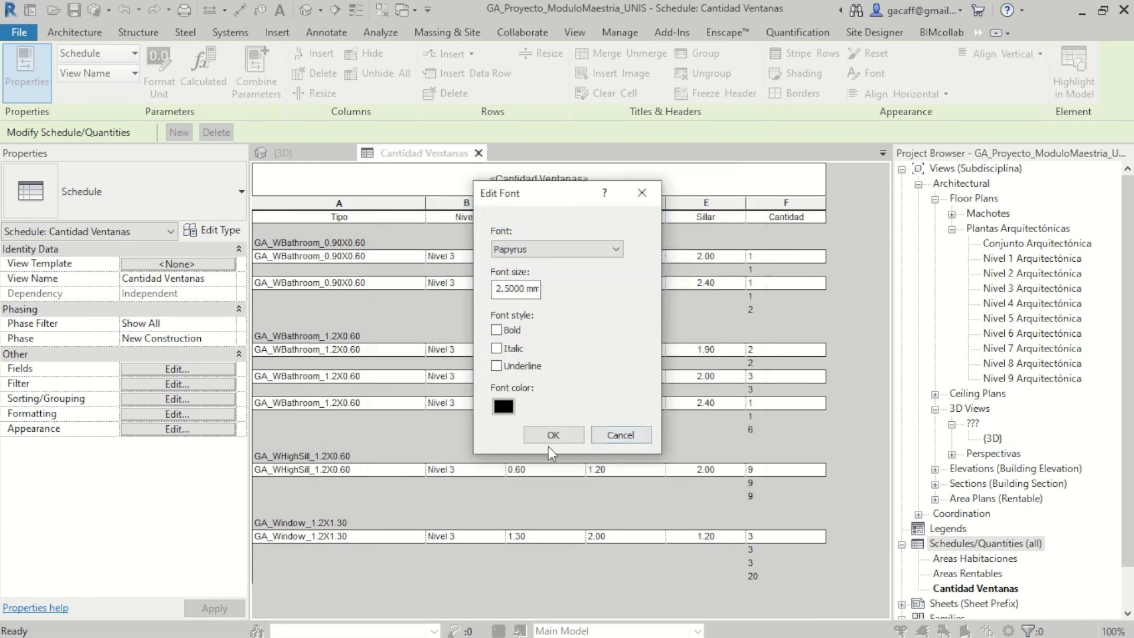
{"action": "left_click", "coordinate": [552, 435]}
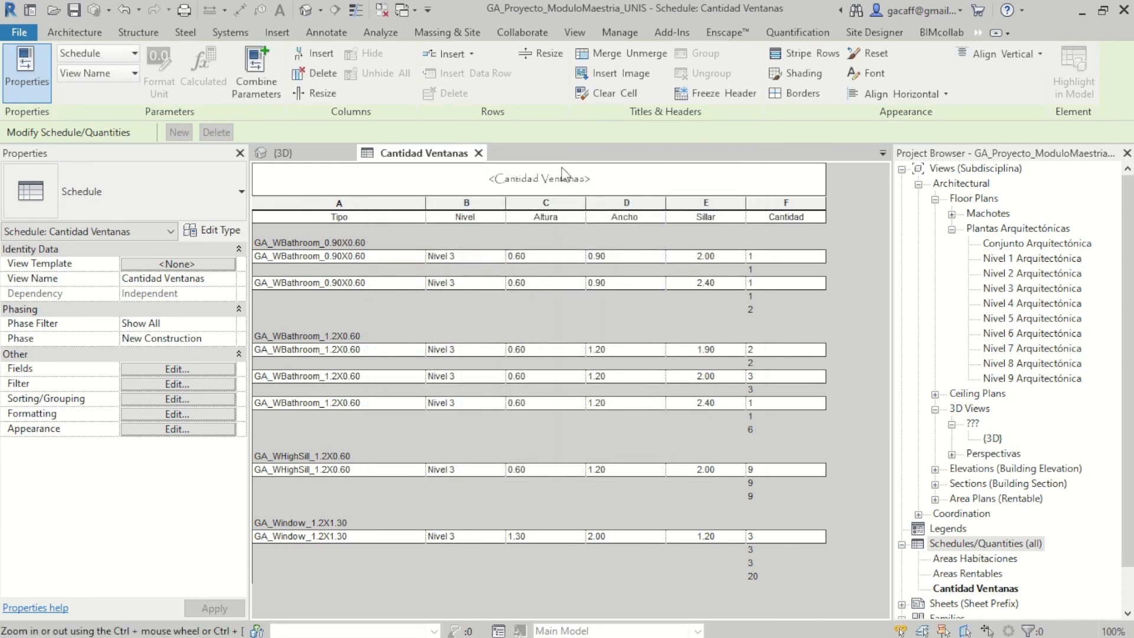
Step: Change the font of all schedule columns from Tipo to Cantidad to Caviar Dreams
{"action": "left_click_drag", "start_coordinate": [798, 216], "coordinate": [343, 215]}
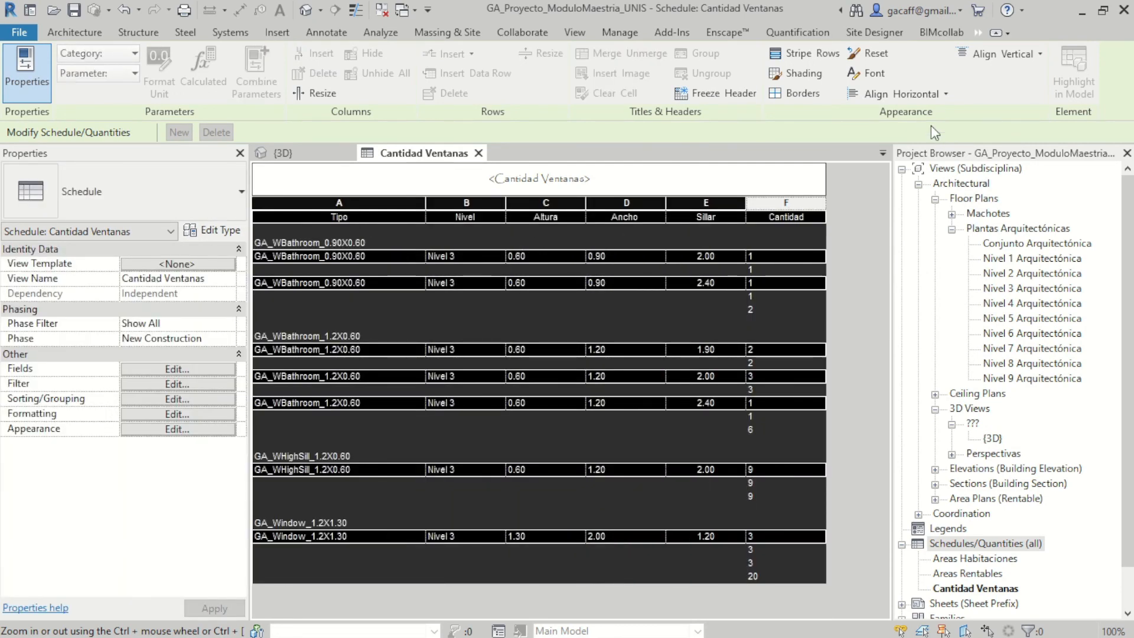
{"action": "left_click", "coordinate": [880, 73]}
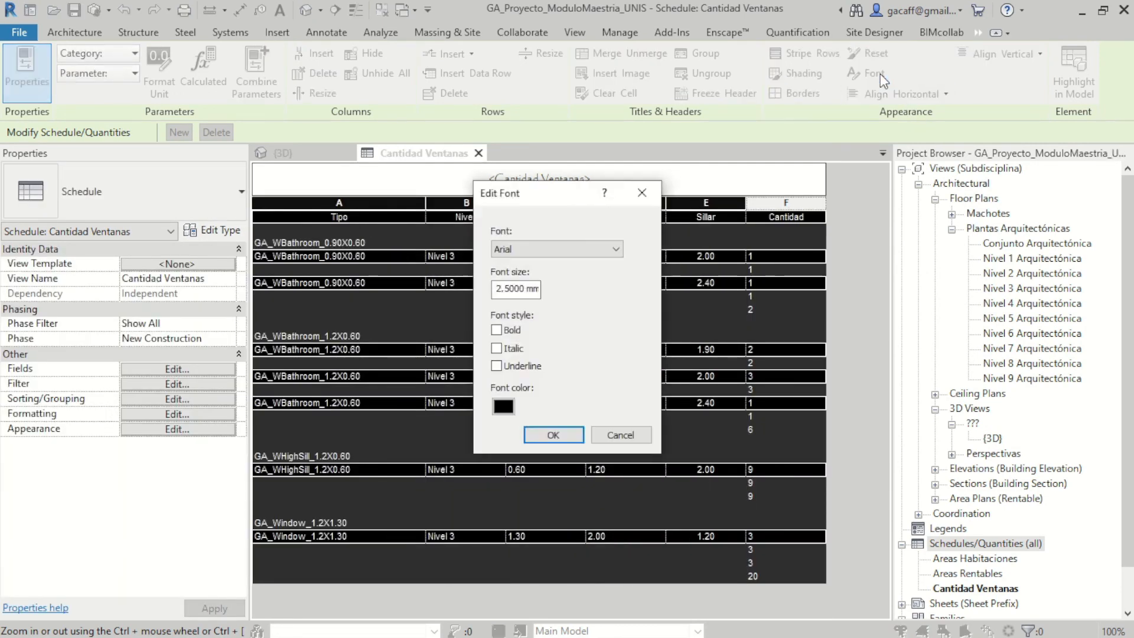
{"action": "left_click", "coordinate": [561, 248]}
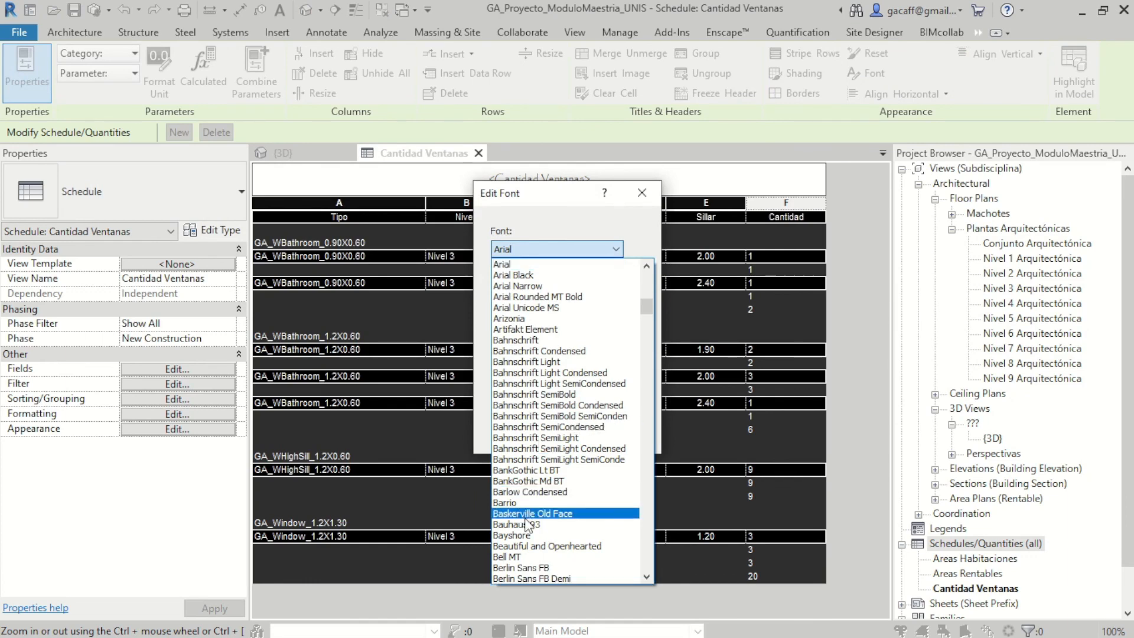
{"action": "scroll", "coordinate": [585, 366], "scroll_direction": "down", "scroll_amount": 1}
{"action": "scroll", "coordinate": [585, 367], "scroll_direction": "down", "scroll_amount": 3}
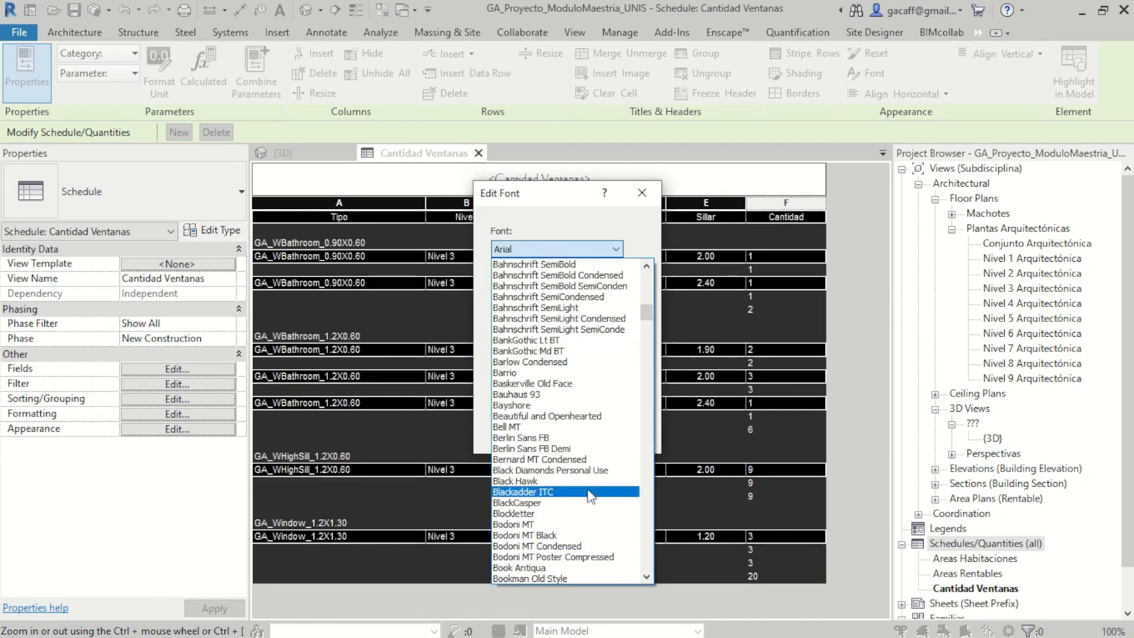
{"action": "scroll", "coordinate": [541, 502], "scroll_direction": "down", "scroll_amount": 7}
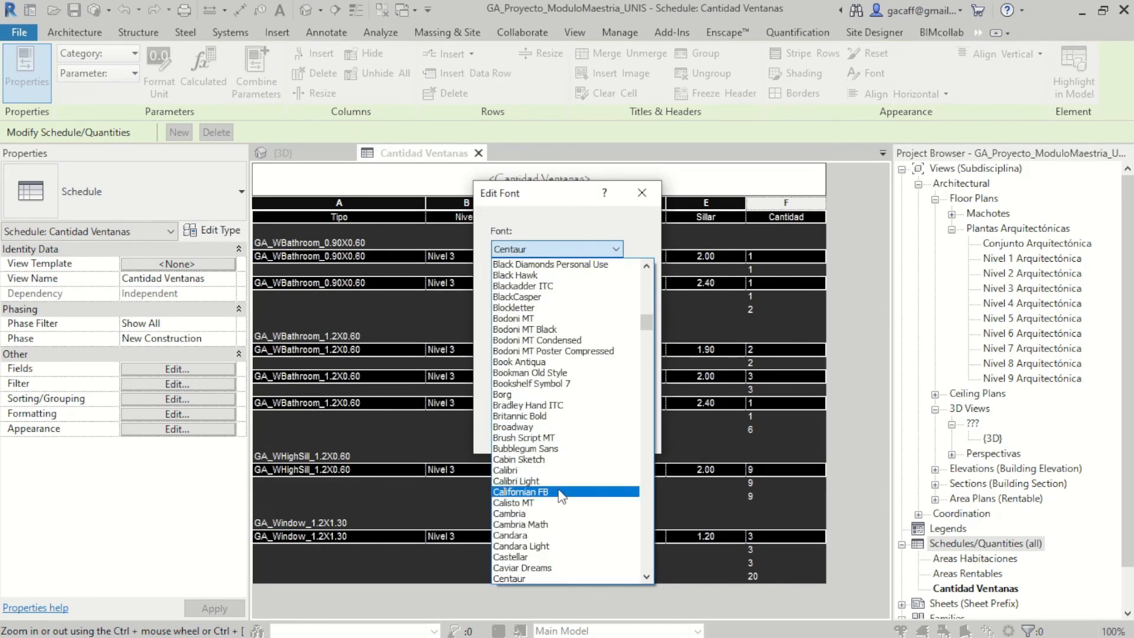
{"action": "left_click", "coordinate": [527, 568]}
{"action": "left_click", "coordinate": [544, 433]}
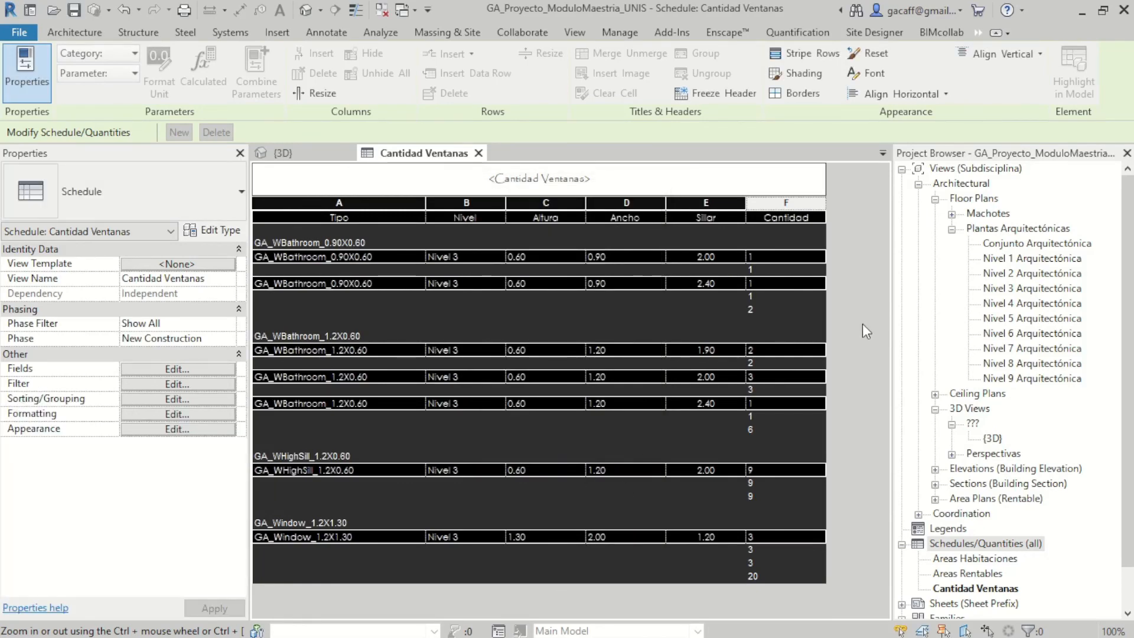
{"action": "left_click", "coordinate": [751, 190]}
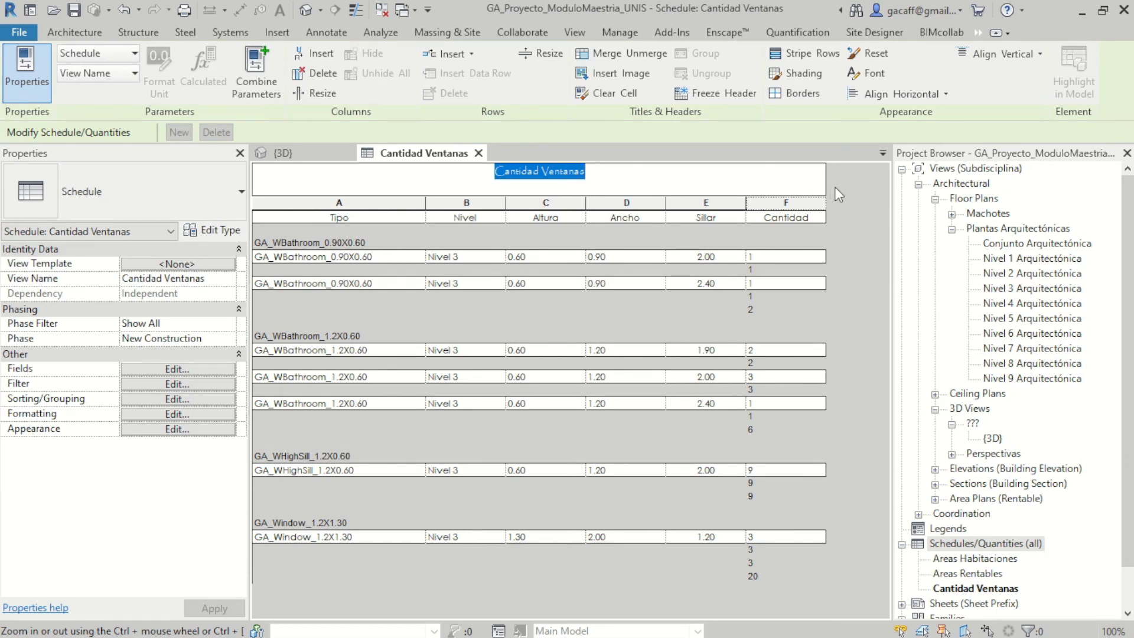
Step: Create a new sheet with the GA_Shett_A1_Unis titleblock
{"action": "scroll", "coordinate": [971, 410], "scroll_direction": "down", "scroll_amount": 1}
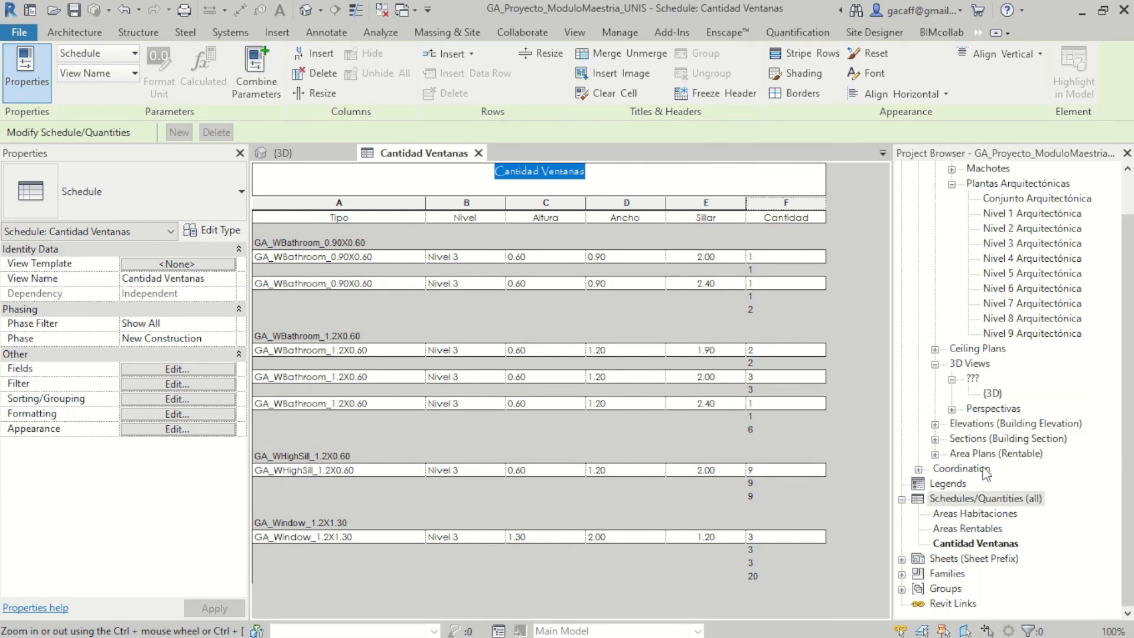
{"action": "right_click", "coordinate": [946, 555]}
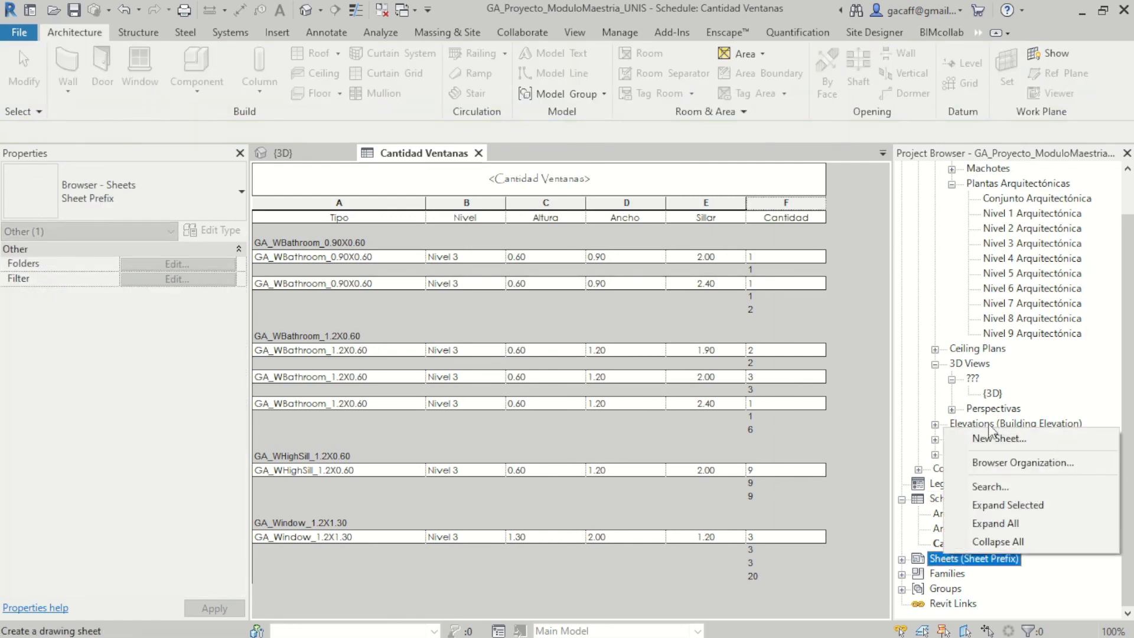
{"action": "left_click", "coordinate": [1004, 439]}
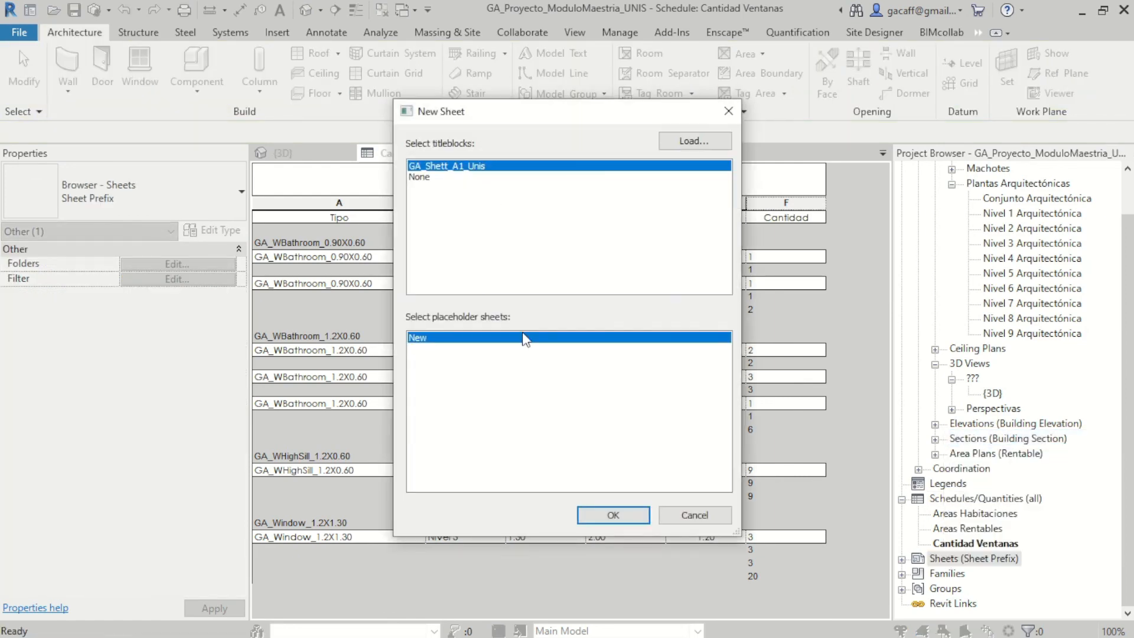
{"action": "left_click", "coordinate": [598, 519]}
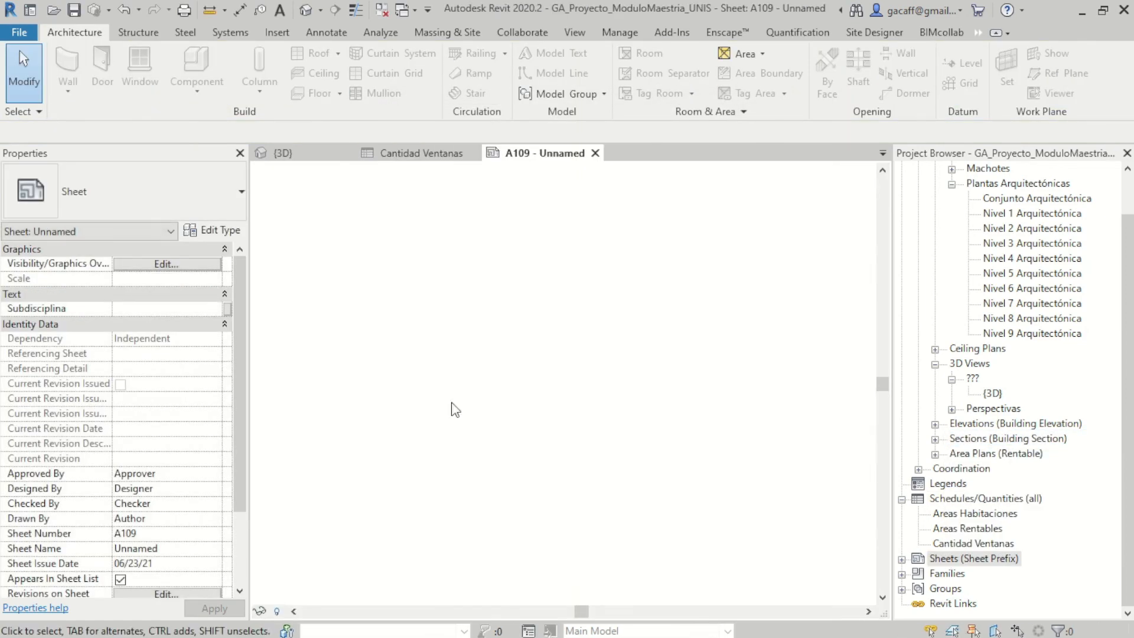
Step: Place the Cantidad Ventanas schedule in the upper-left corner of the new sheet, inside the titleblock frame
{"action": "middle_click_drag", "start_coordinate": [451, 362], "coordinate": [643, 448]}
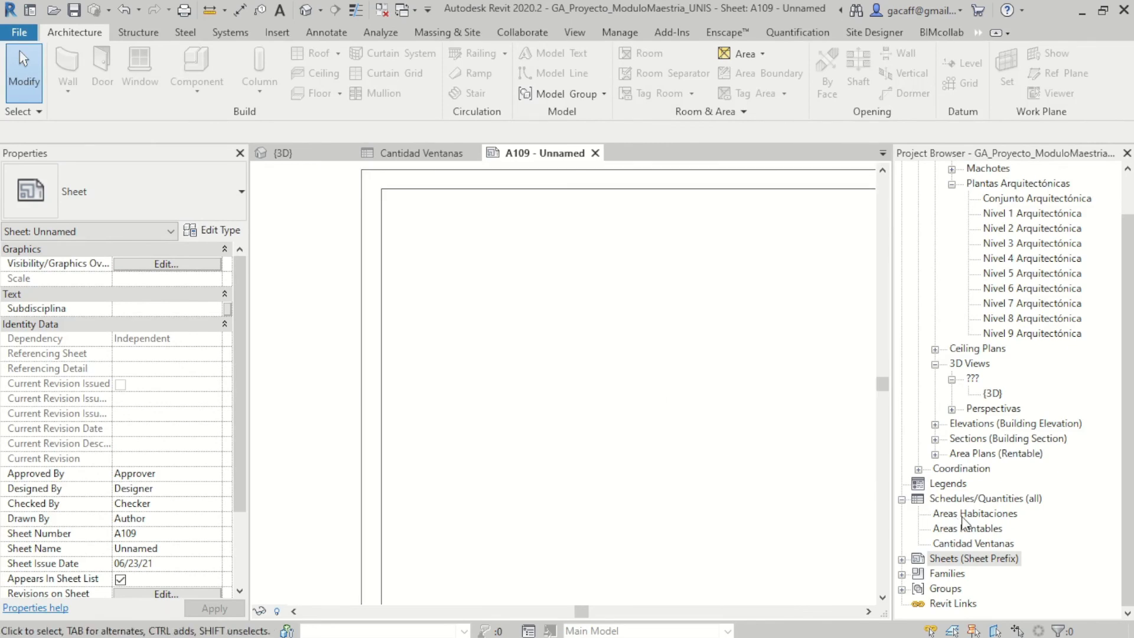
{"action": "left_click", "coordinate": [973, 544]}
{"action": "left_click_drag", "start_coordinate": [980, 544], "coordinate": [594, 384]}
{"action": "scroll", "coordinate": [502, 290], "scroll_direction": "up", "scroll_amount": 2}
{"action": "scroll", "coordinate": [499, 285], "scroll_direction": "up", "scroll_amount": 1}
{"action": "middle_click_drag", "start_coordinate": [504, 296], "coordinate": [544, 464]}
{"action": "scroll", "coordinate": [557, 413], "scroll_direction": "down", "scroll_amount": 2}
{"action": "scroll", "coordinate": [546, 408], "scroll_direction": "up", "scroll_amount": 1}
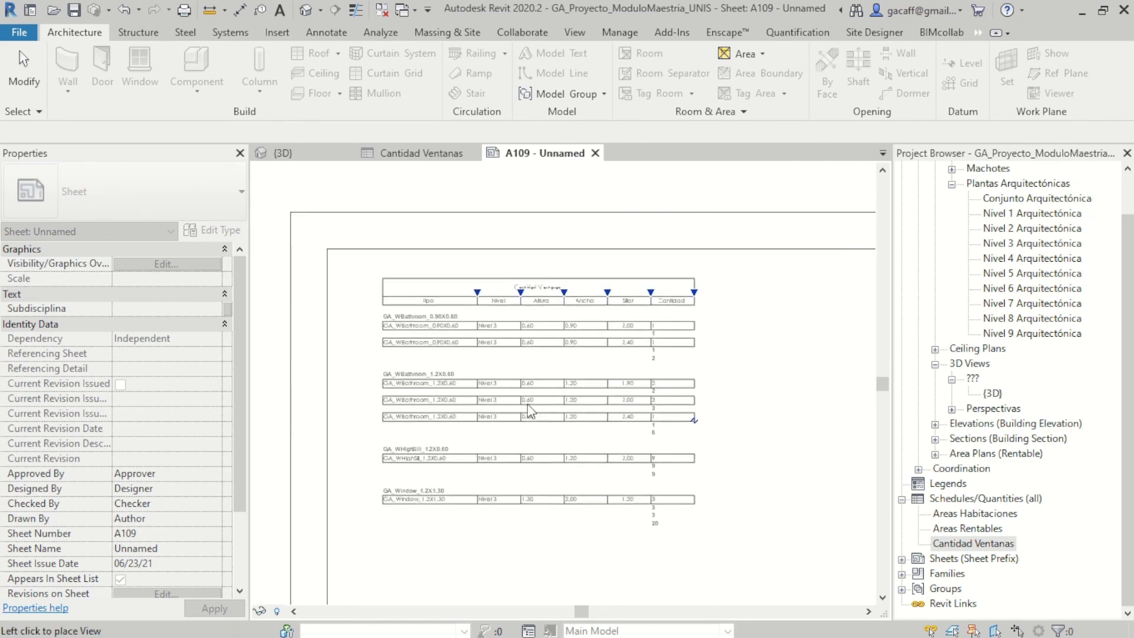
{"action": "left_click", "coordinate": [507, 406]}
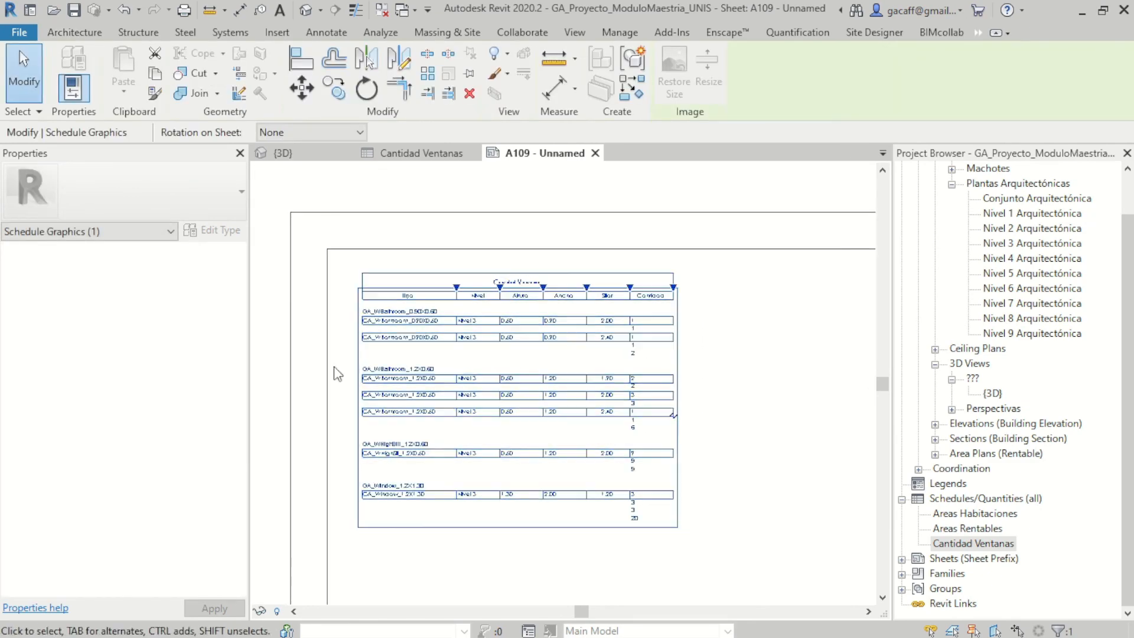
{"action": "left_click", "coordinate": [271, 357]}
{"action": "scroll", "coordinate": [626, 234], "scroll_direction": "up", "scroll_amount": 2}
{"action": "scroll", "coordinate": [626, 234], "scroll_direction": "down", "scroll_amount": 2}
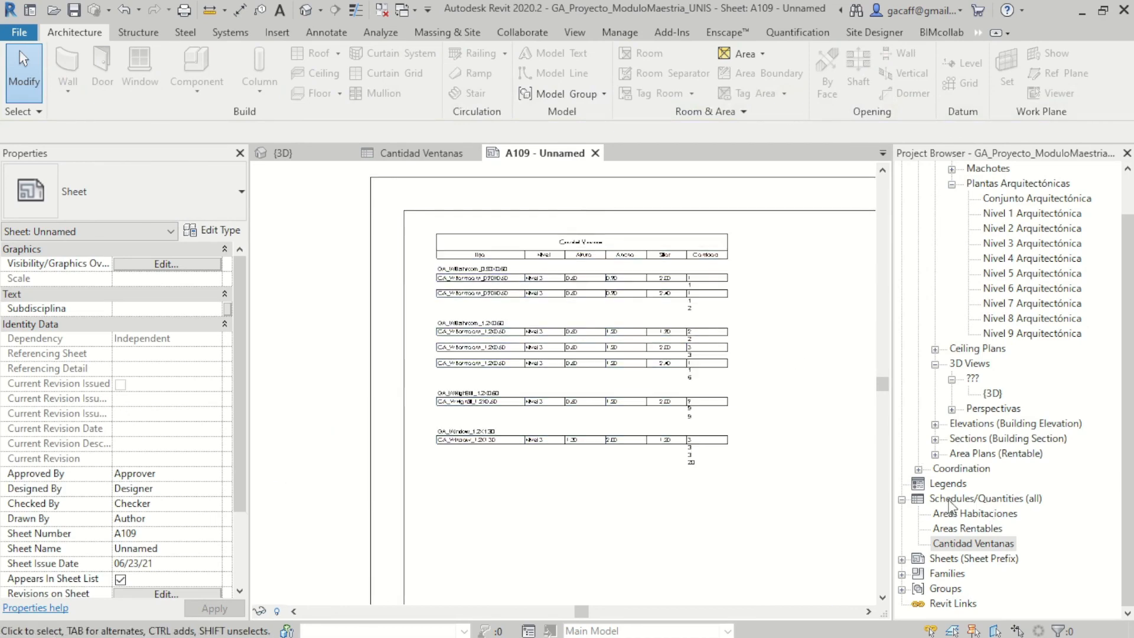
Step: Place a second copy of the Cantidad Ventanas schedule on the sheet, aligned directly to the right of the first
{"action": "left_click", "coordinate": [972, 543]}
{"action": "left_click_drag", "start_coordinate": [691, 505], "coordinate": [692, 503]}
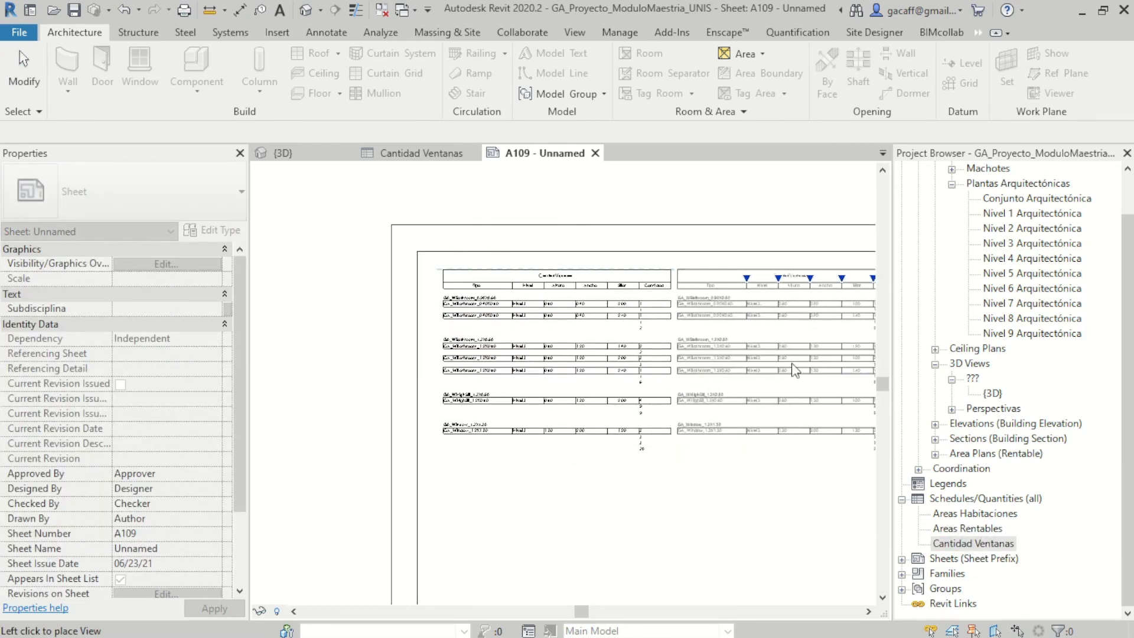
{"action": "left_click", "coordinate": [812, 372]}
{"action": "left_click", "coordinate": [335, 351]}
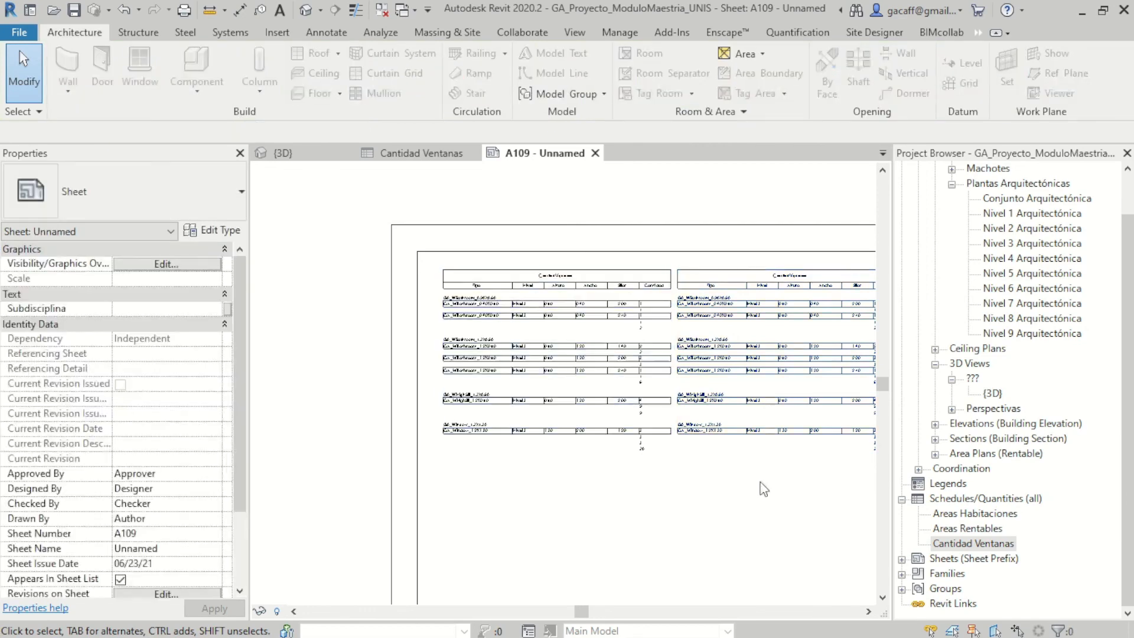
{"action": "scroll", "coordinate": [335, 348], "scroll_direction": "up", "scroll_amount": 2}
{"action": "middle_click_drag", "start_coordinate": [588, 362], "coordinate": [501, 361]}
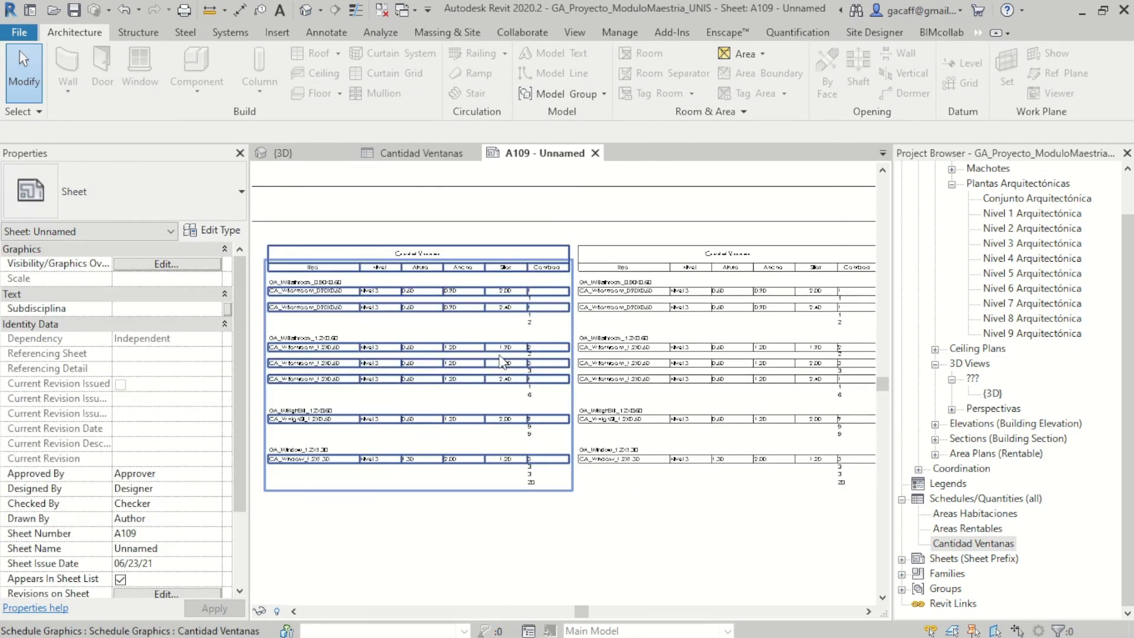